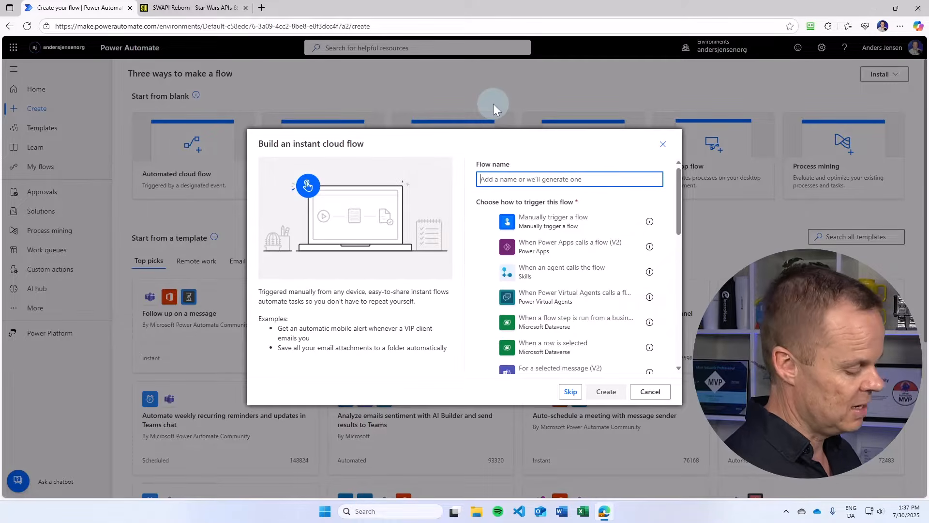
# - Create an instant cloud flow named Call API Demo that is triggered manually
pyautogui.write('Call API')
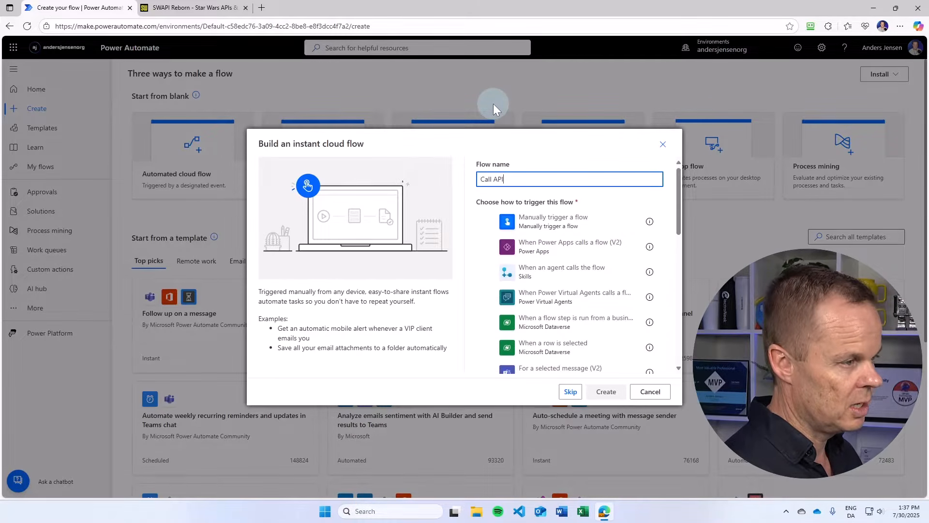
pyautogui.write(' Demo')
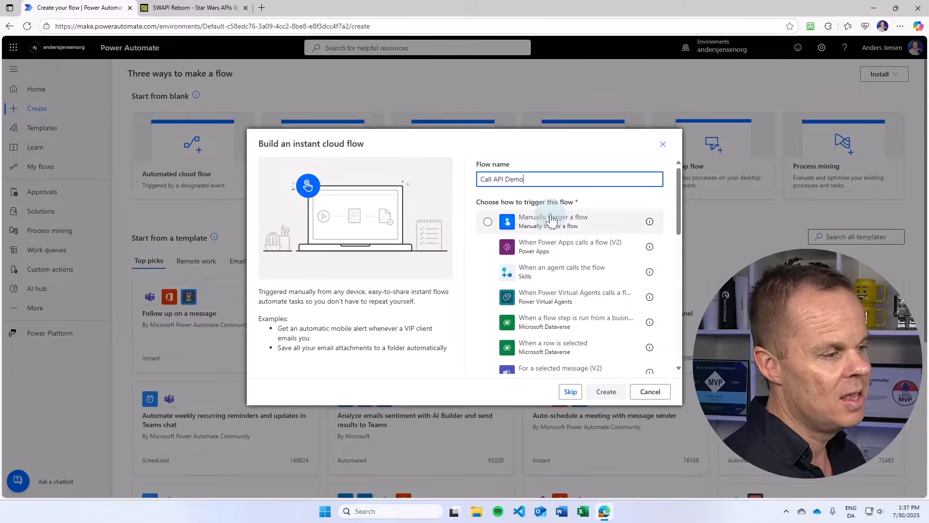
pyautogui.click(552, 219)
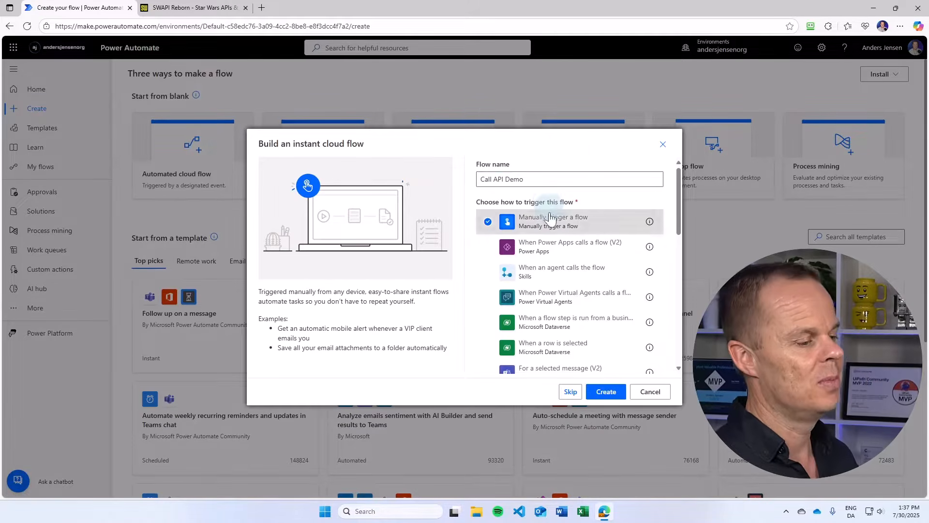
pyautogui.click(606, 391)
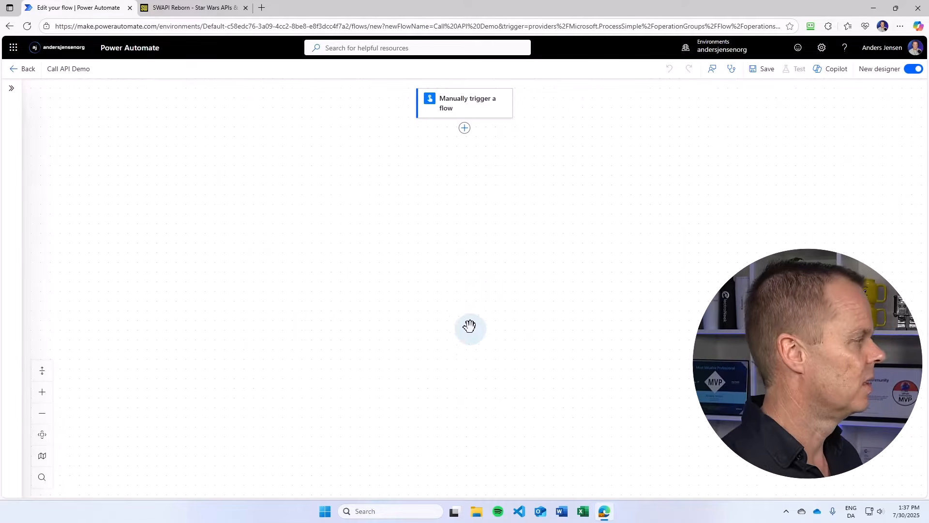
# - Add an HTTP action below the manual trigger
pyautogui.click(465, 129)
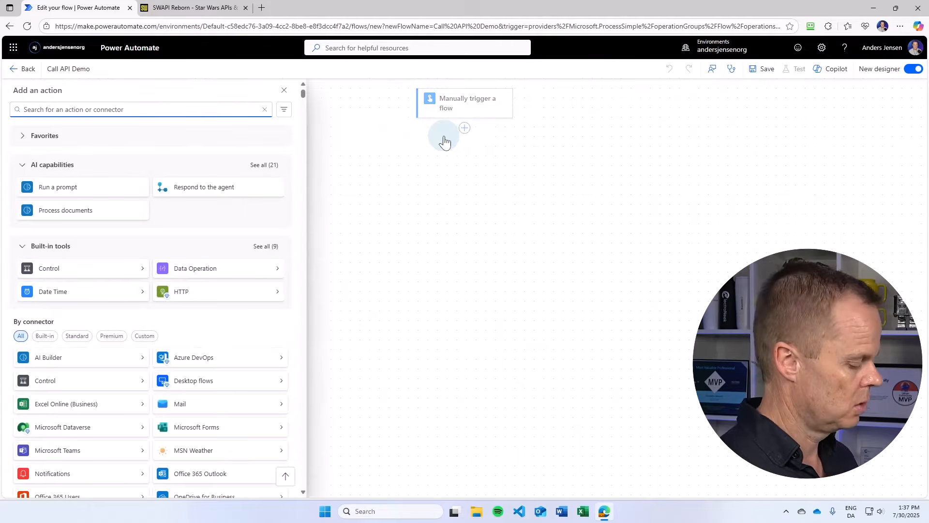
pyautogui.write('http')
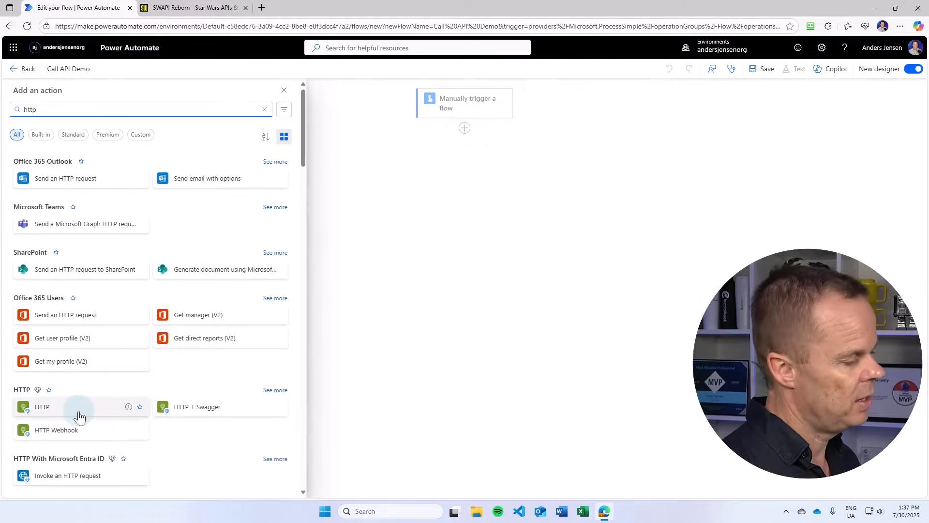
pyautogui.click(44, 408)
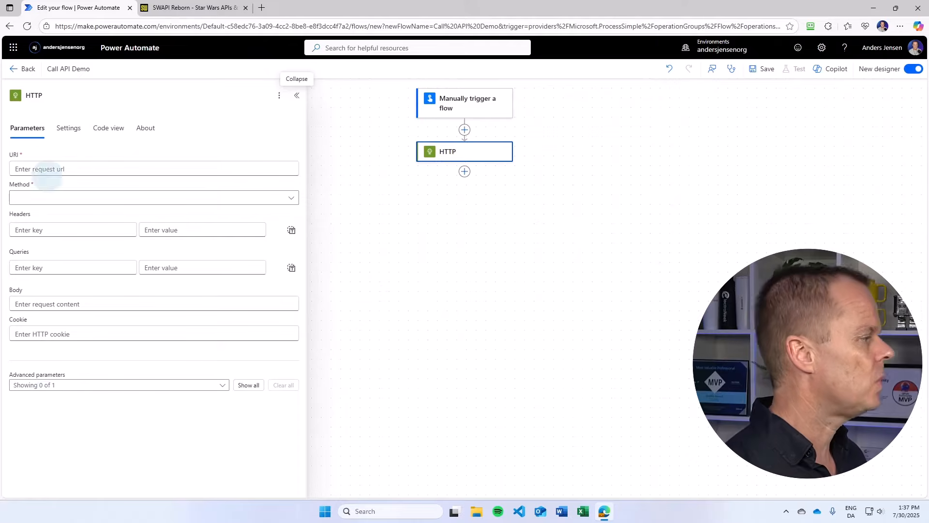
# - Rename the HTTP action to HTTP - Star Wars
pyautogui.click(77, 95)
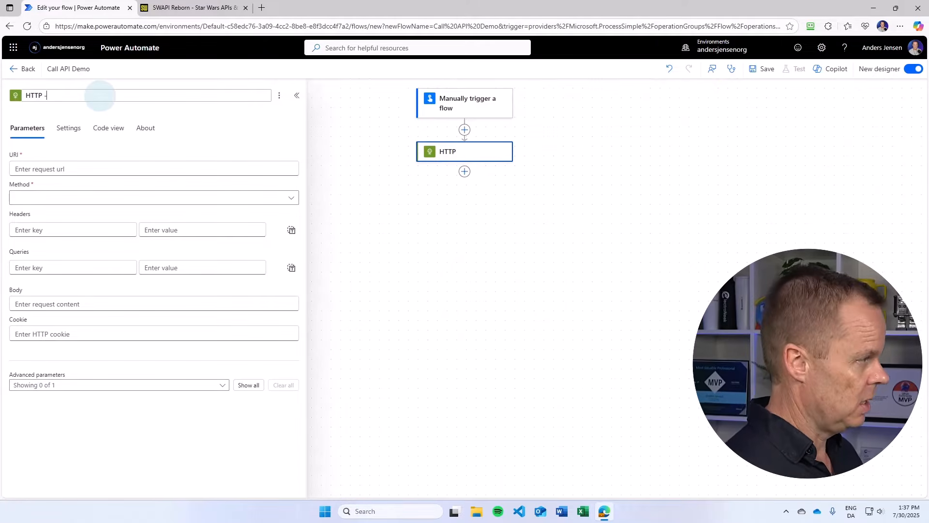
pyautogui.write('- Staw')
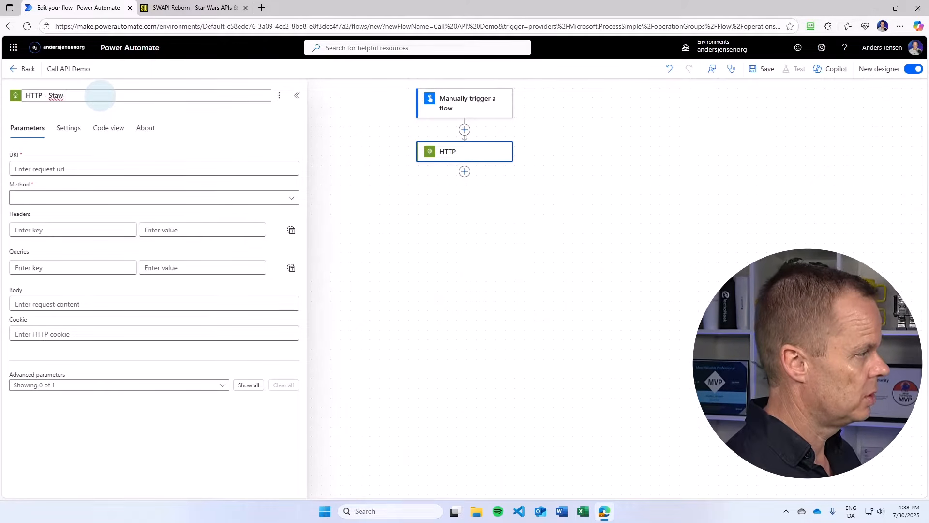
pyautogui.press('BackSpace')
pyautogui.press('BackSpace')
pyautogui.write('r Wars')
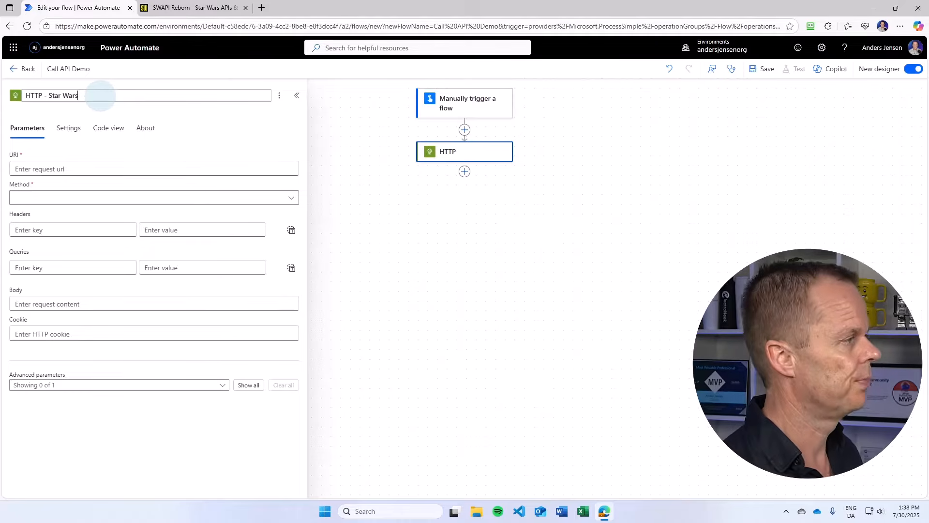
pyautogui.click(184, 8)
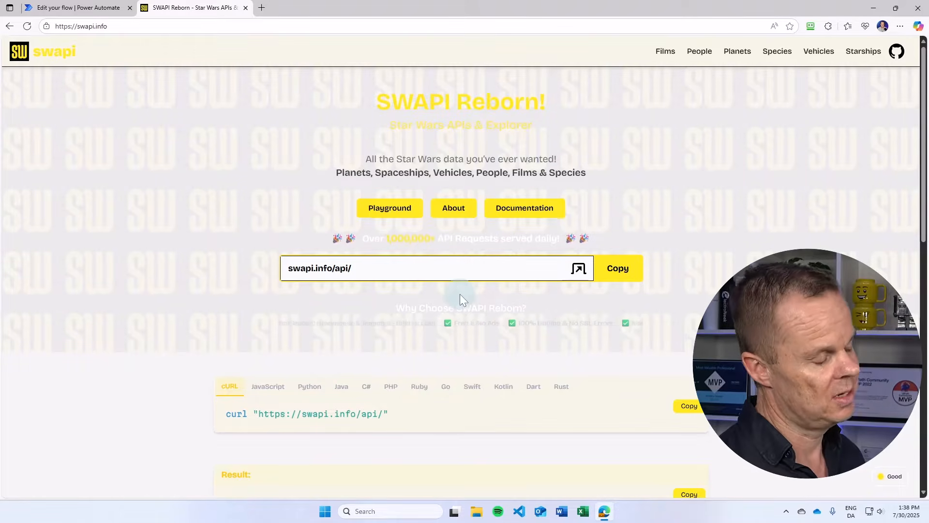
pyautogui.click(510, 213)
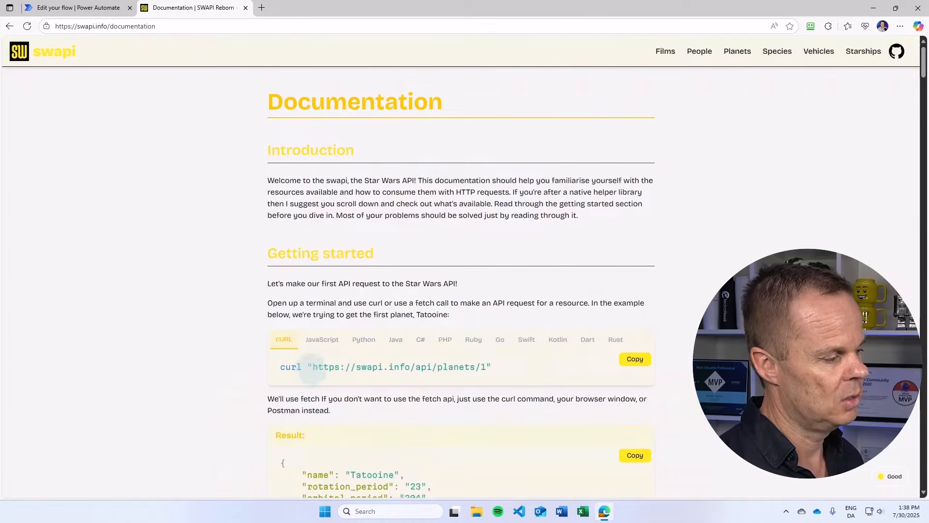
pyautogui.moveTo(315, 367); pyautogui.dragTo(481, 367)
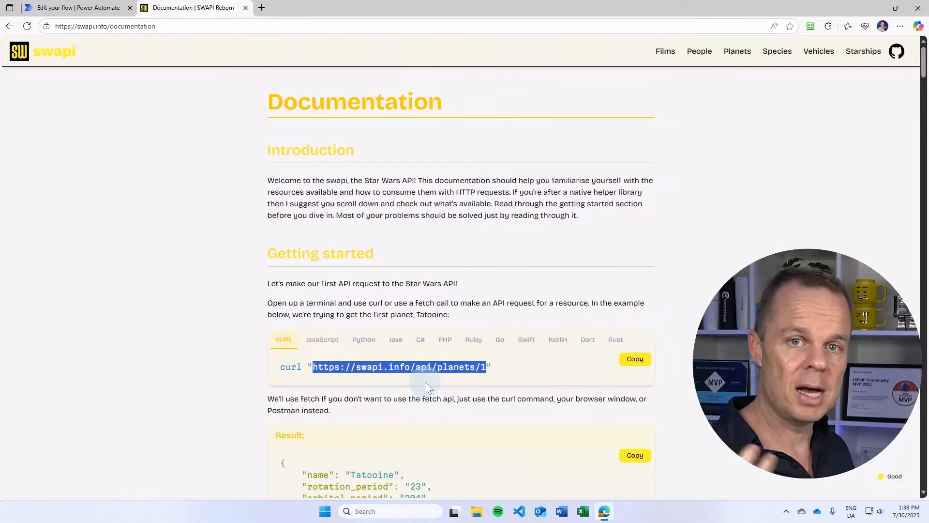
pyautogui.click(91, 11)
pyautogui.click(55, 167)
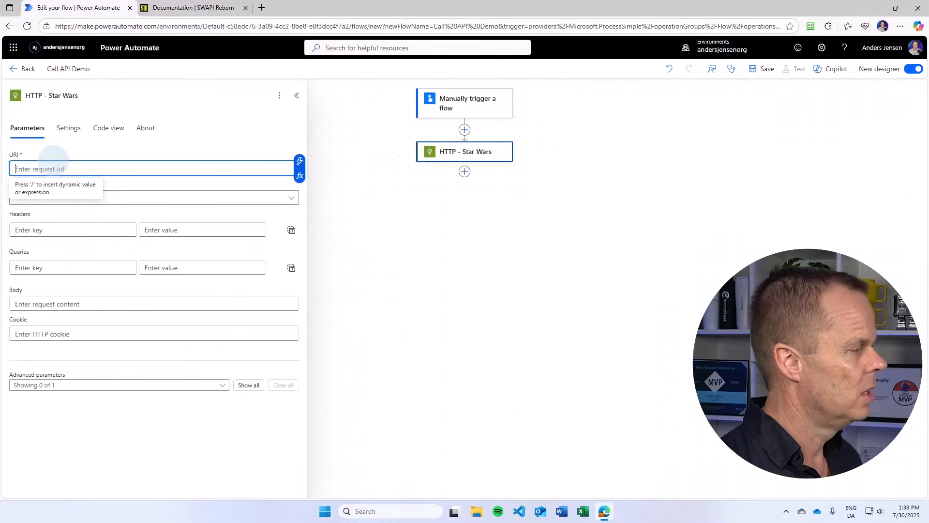
pyautogui.write('https://swapi.info/api/planets/1')
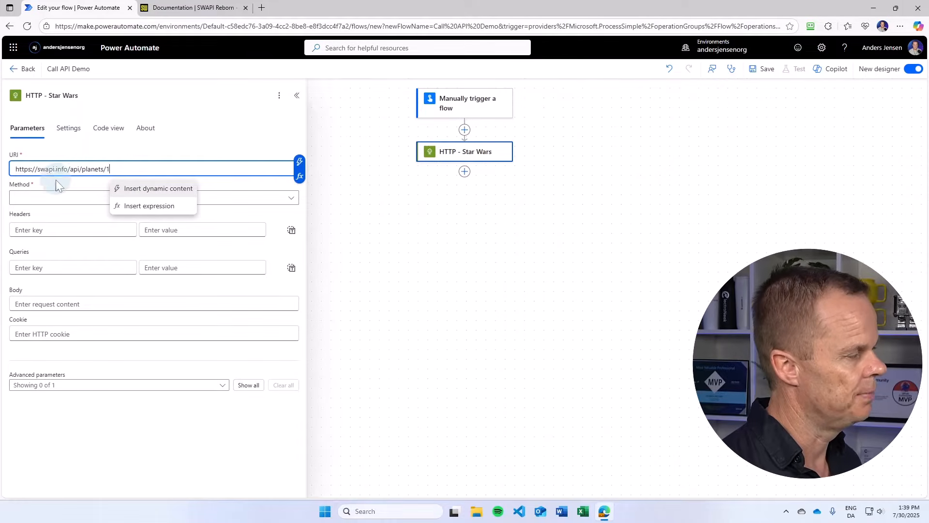
pyautogui.click(52, 199)
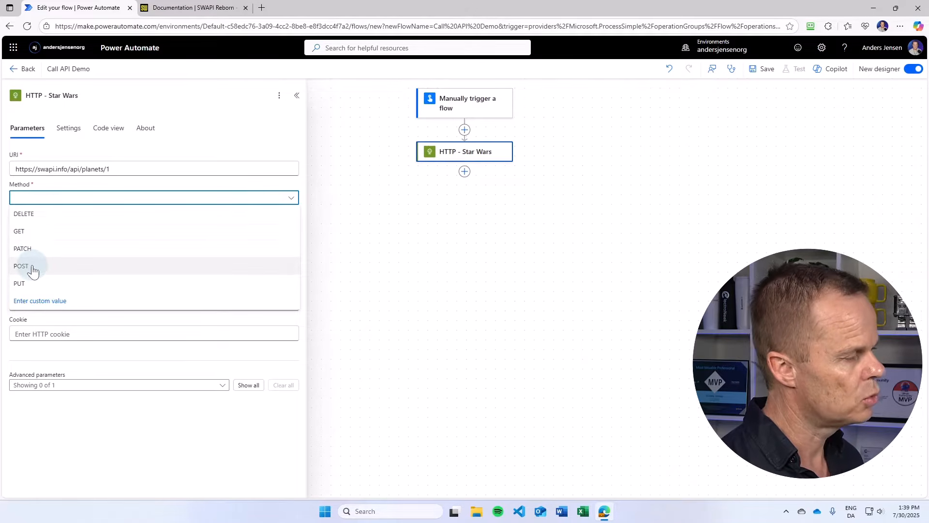
pyautogui.click(19, 231)
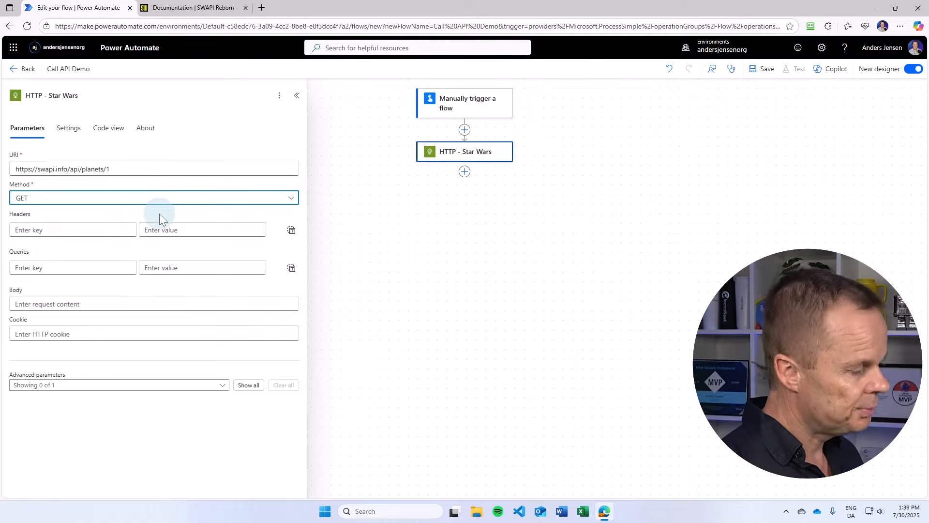
# - Save the flow and run a manual test of it
pyautogui.click(774, 72)
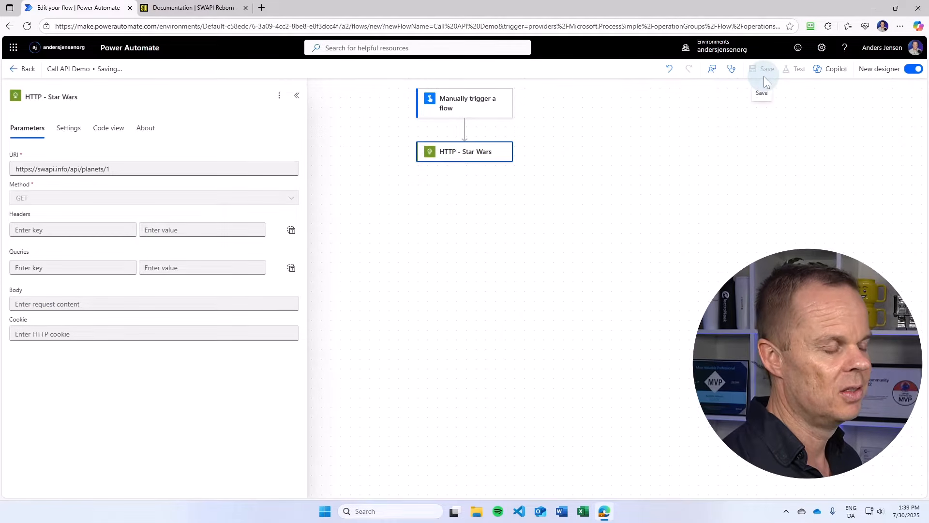
pyautogui.click(794, 72)
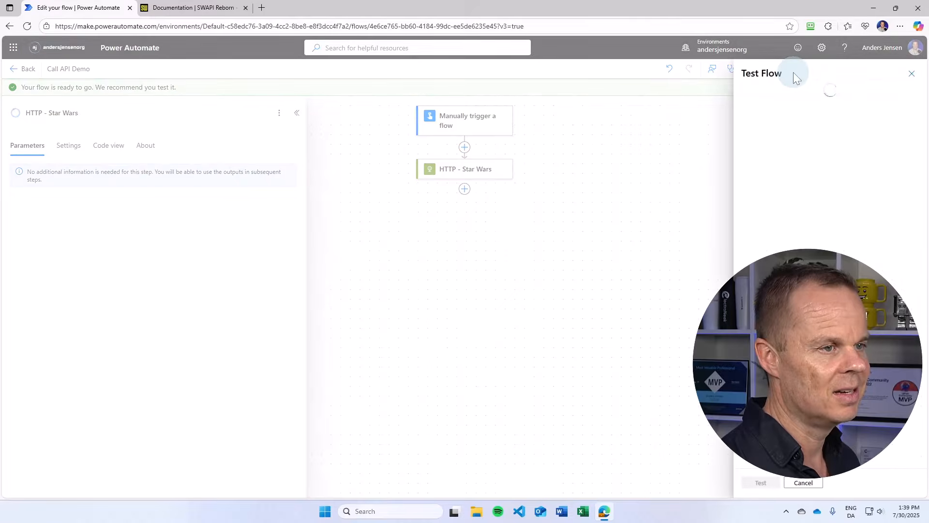
pyautogui.click(748, 94)
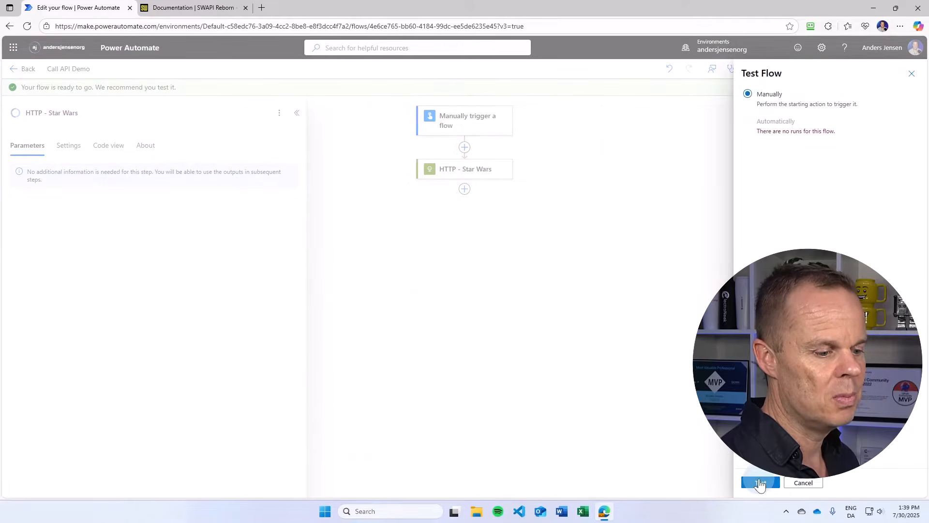
pyautogui.click(760, 483)
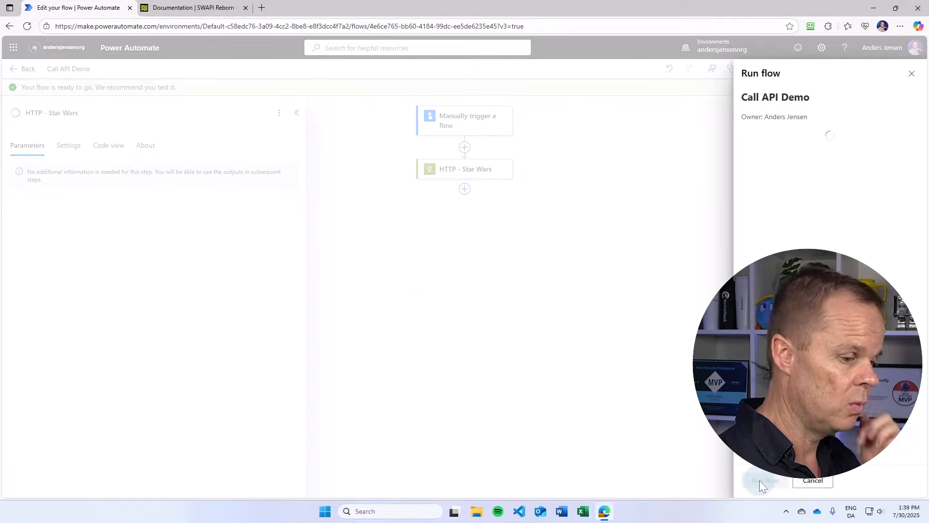
pyautogui.click(759, 480)
pyautogui.click(759, 480)
pyautogui.click(506, 155)
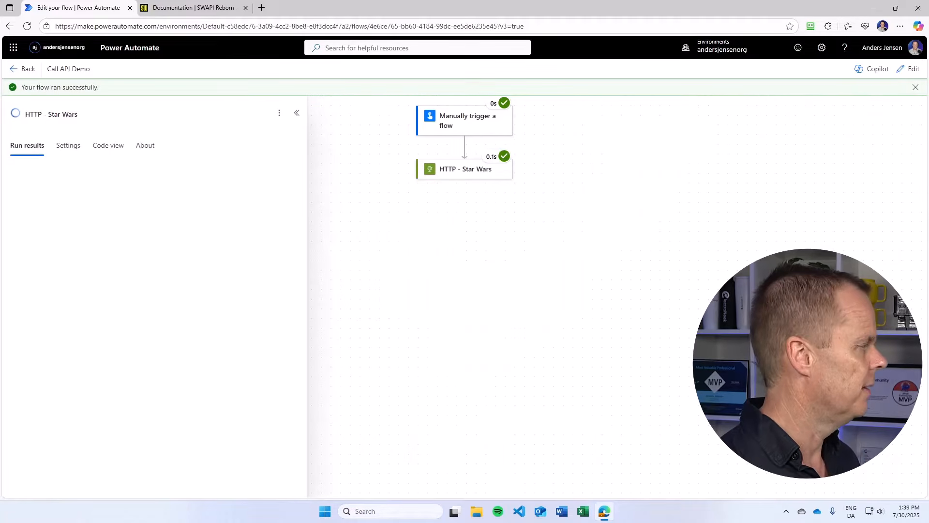
# - Inspect the HTTP action's run results and scroll through its raw outputs
pyautogui.click(99, 346)
pyautogui.click(437, 169)
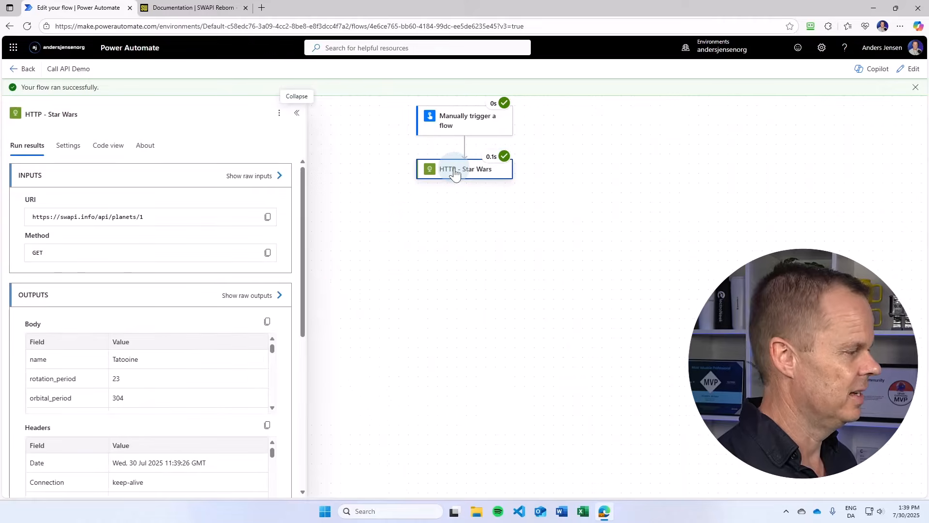
pyautogui.click(248, 296)
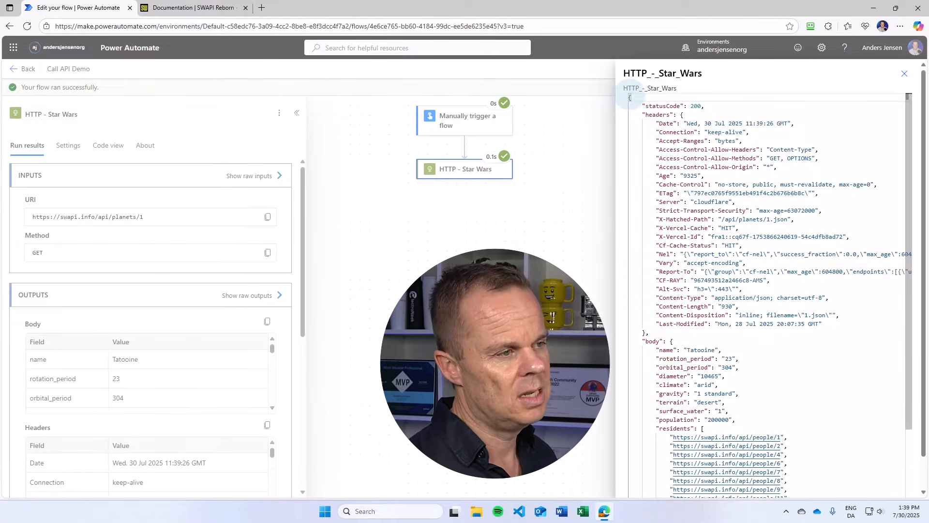
pyautogui.scroll(-3, 668, 305)
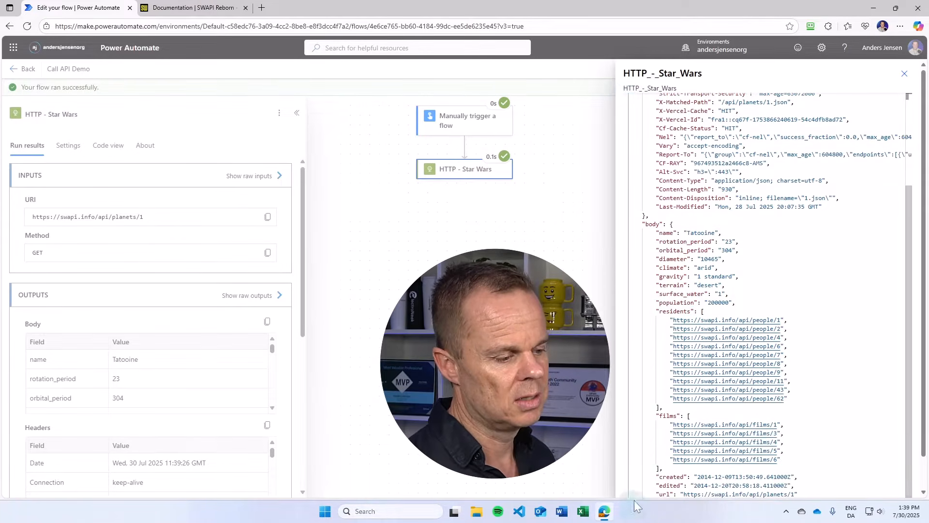
pyautogui.scroll(-2, 871, 430)
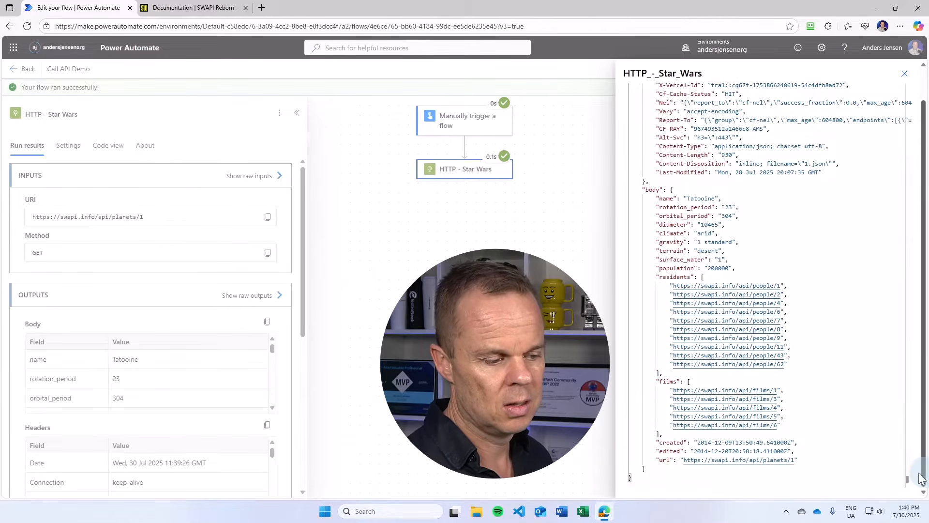
pyautogui.scroll(3, 629, 463)
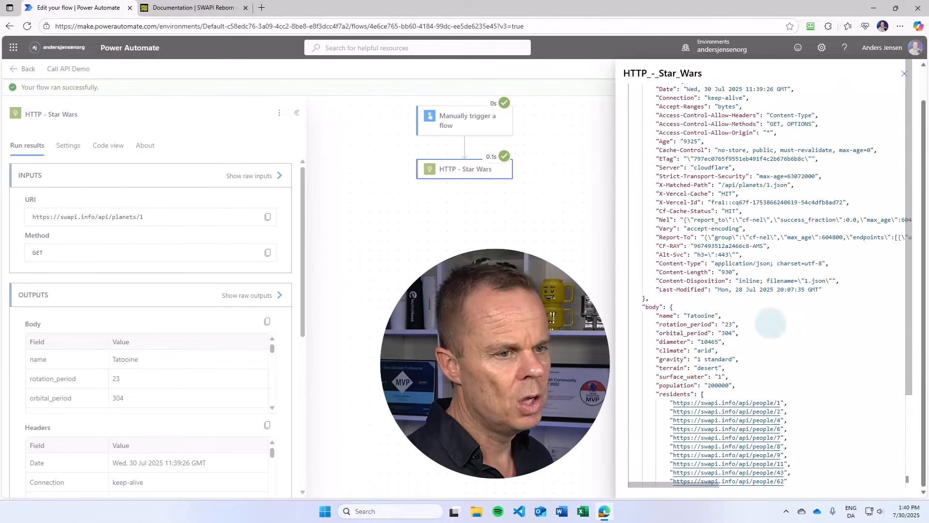
pyautogui.scroll(2, 925, 211)
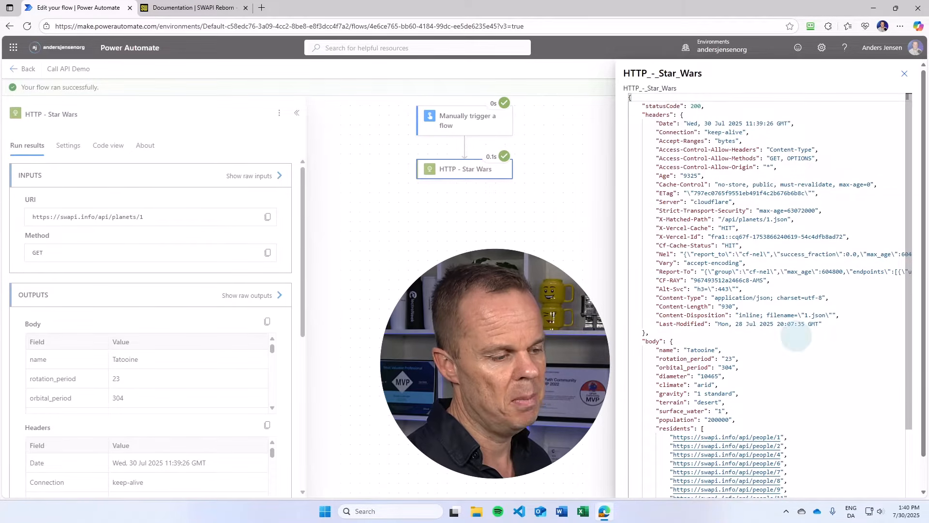
pyautogui.scroll(-3, 753, 305)
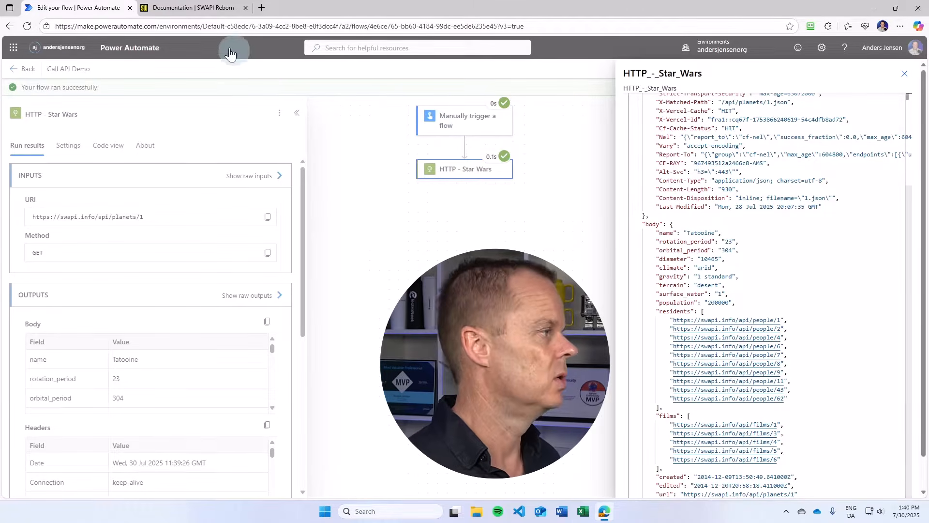
pyautogui.click(191, 16)
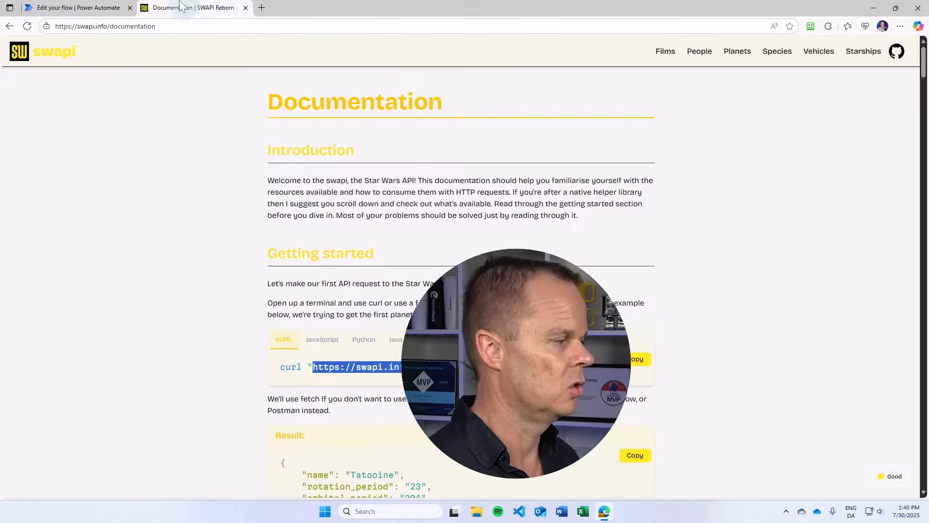
pyautogui.scroll(-20, 393, 274)
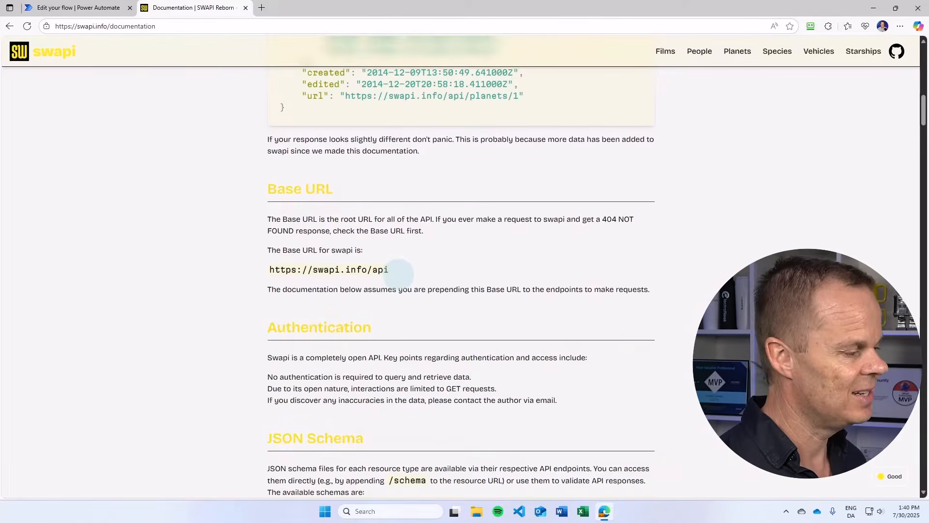
pyautogui.scroll(-5, 396, 273)
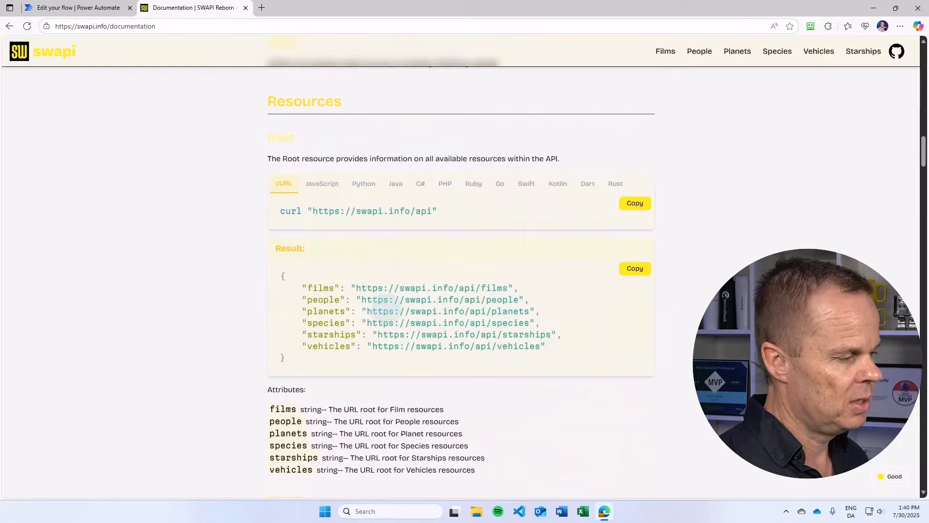
pyautogui.moveTo(362, 300); pyautogui.dragTo(520, 305)
pyautogui.hotkey('ctrl', 'c')
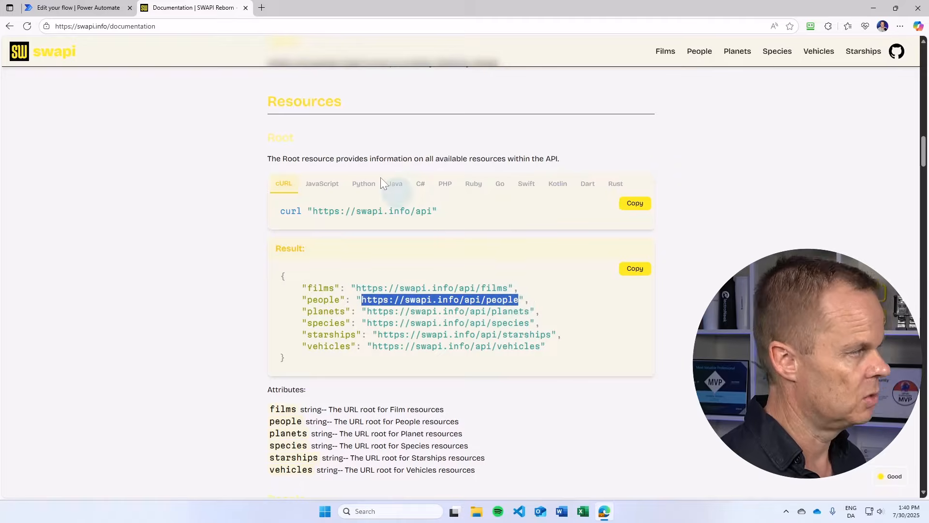
# - Close the raw outputs panel and switch the flow back into edit mode
pyautogui.click(101, 9)
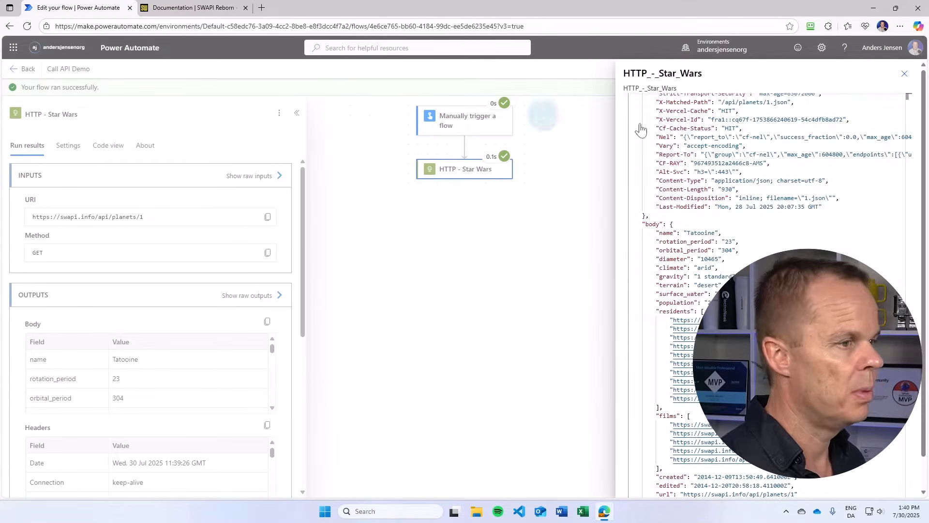
pyautogui.click(904, 75)
pyautogui.click(903, 69)
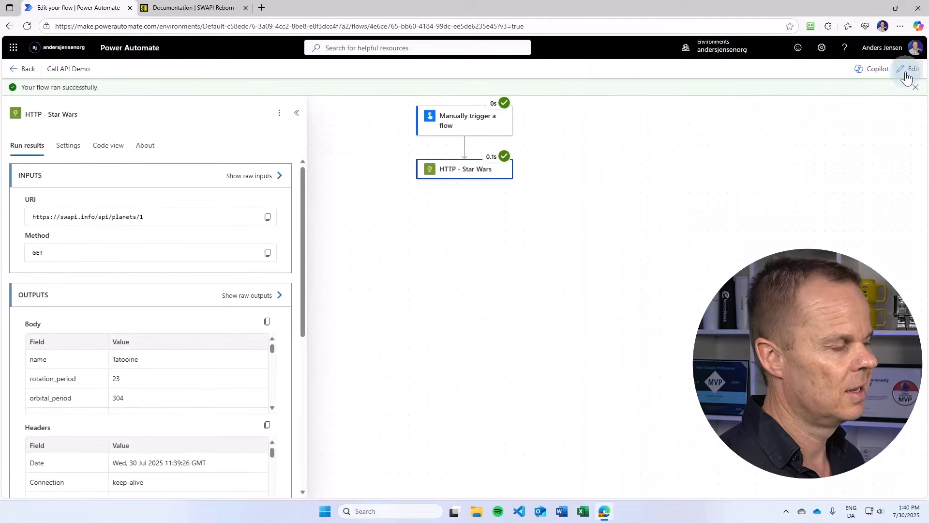
pyautogui.moveTo(113, 169); pyautogui.dragTo(12, 184)
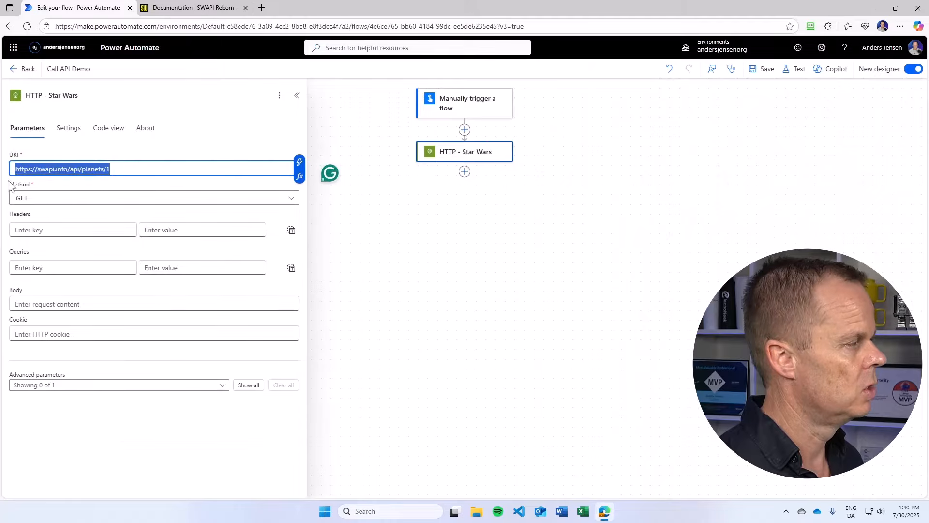
pyautogui.hotkey('ctrl', 'v')
pyautogui.click(767, 70)
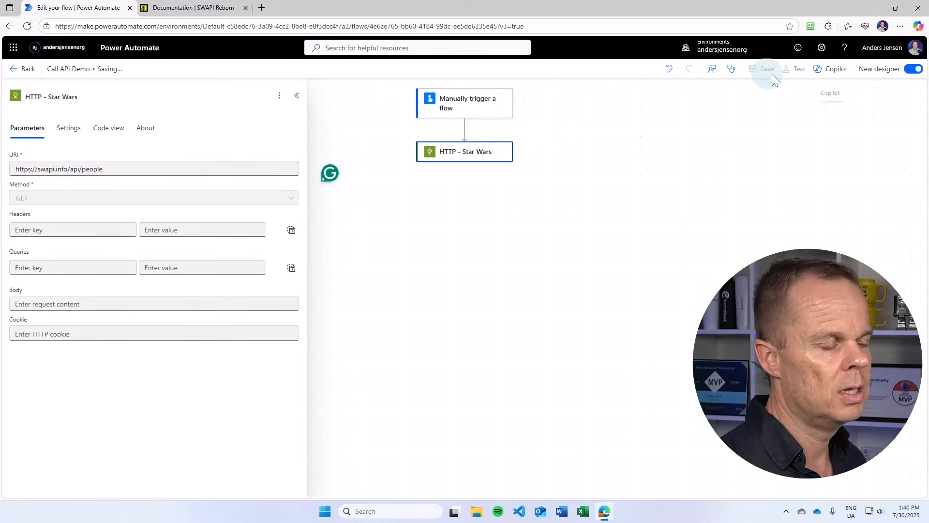
# - Run a manual test of the flow
pyautogui.click(797, 70)
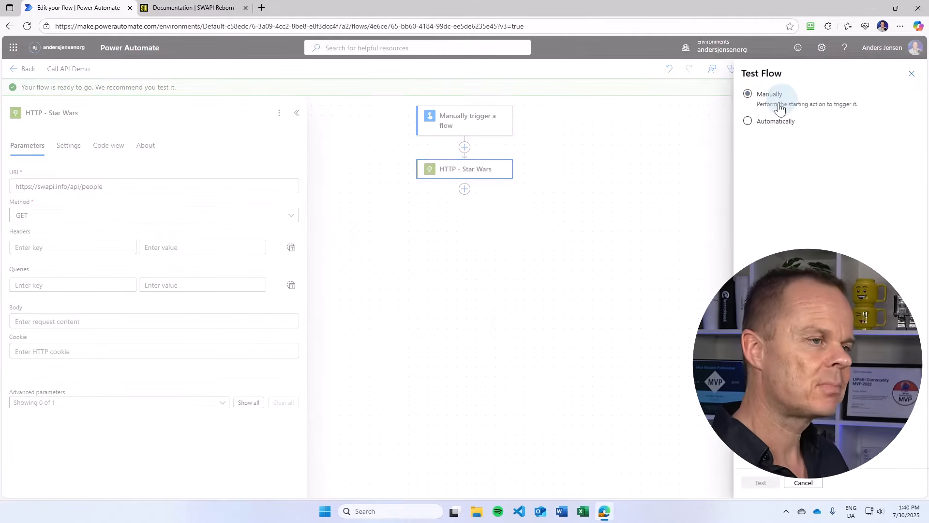
pyautogui.click(765, 94)
pyautogui.click(760, 483)
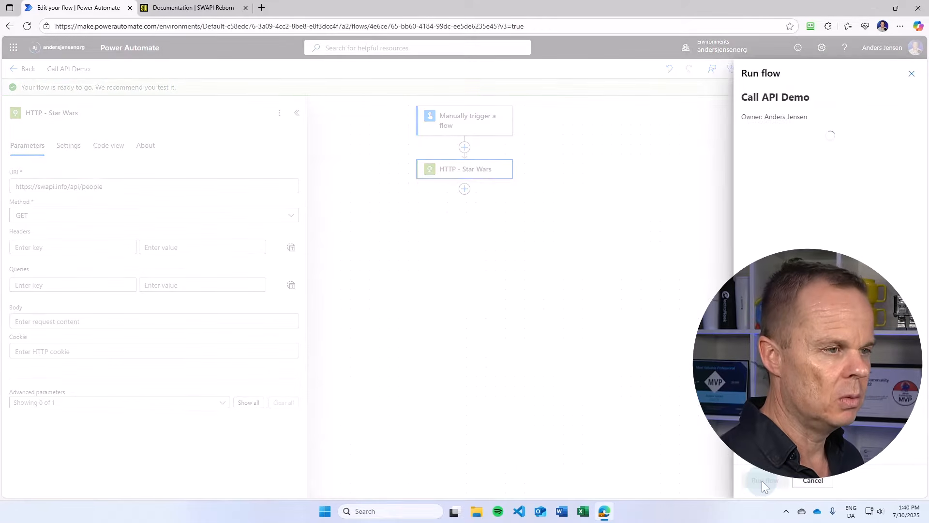
pyautogui.click(763, 481)
pyautogui.click(761, 481)
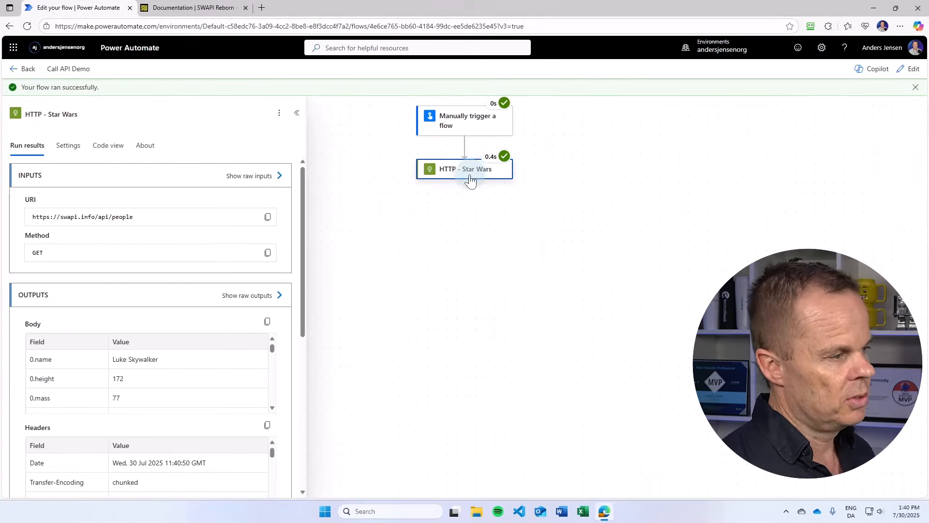
# - Open the HTTP action's raw outputs and scroll through the returned people records
pyautogui.click(444, 174)
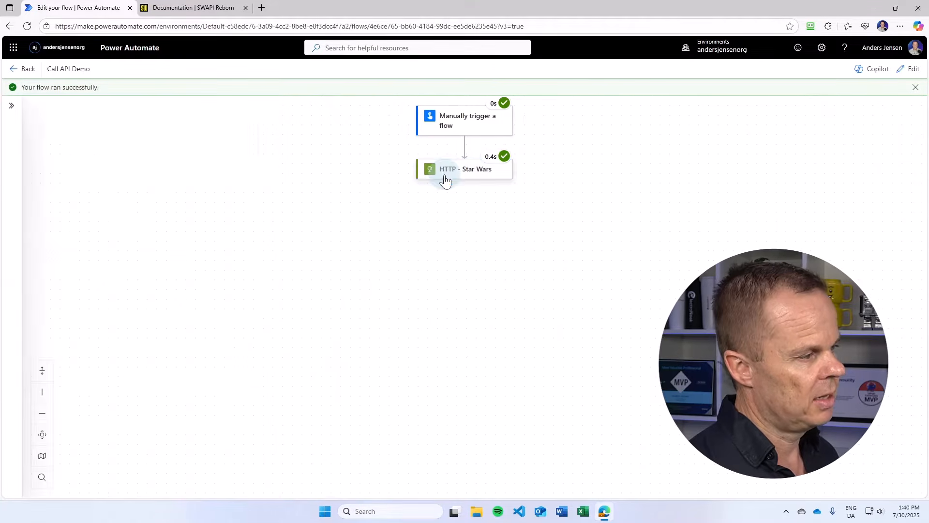
pyautogui.click(444, 174)
pyautogui.click(257, 301)
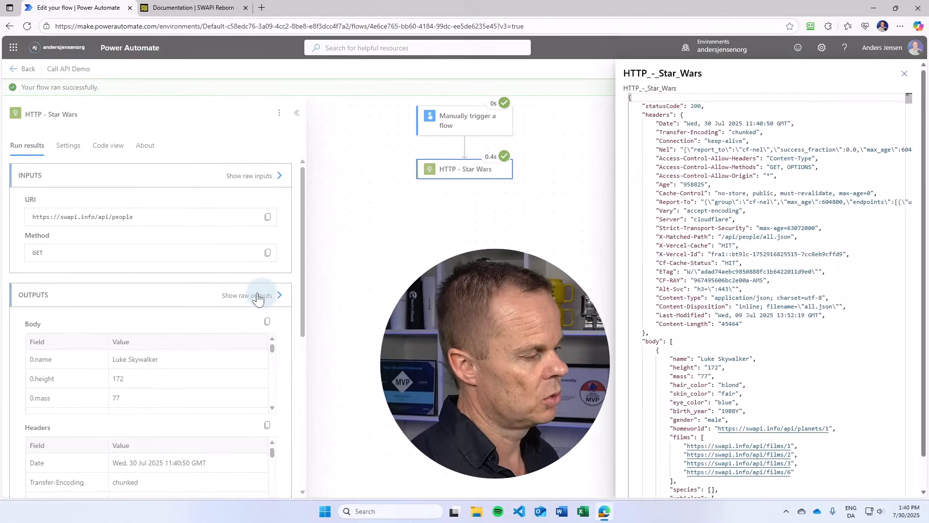
pyautogui.scroll(-5, 777, 370)
pyautogui.scroll(-2, 777, 370)
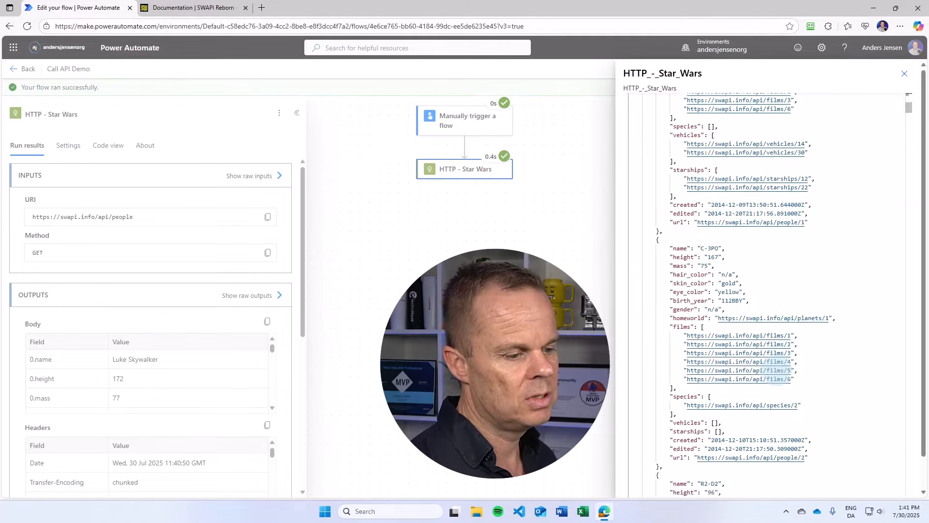
pyautogui.scroll(5, 700, 179)
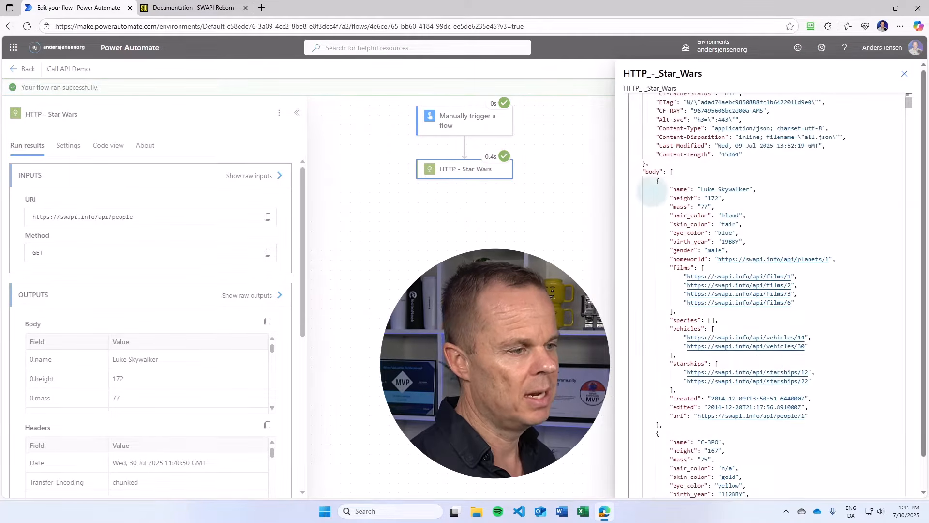
pyautogui.scroll(3, 648, 184)
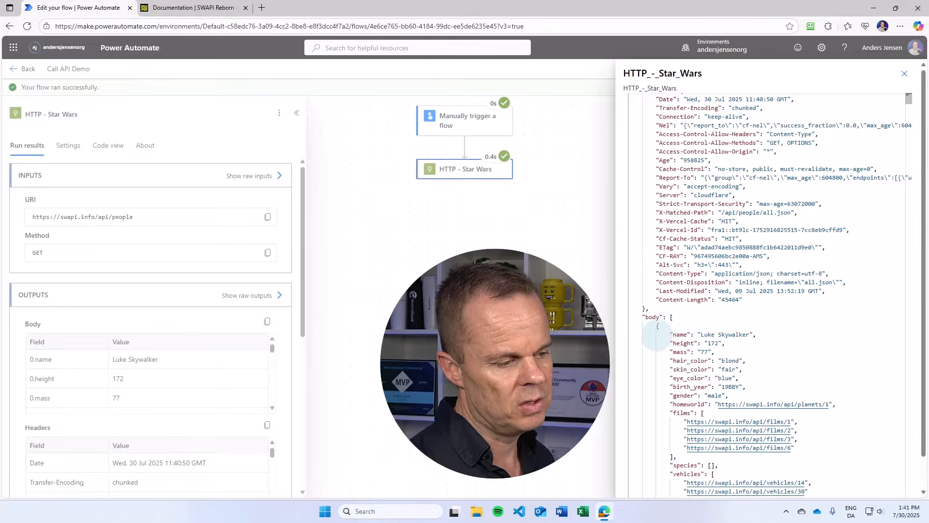
pyautogui.scroll(-3, 656, 327)
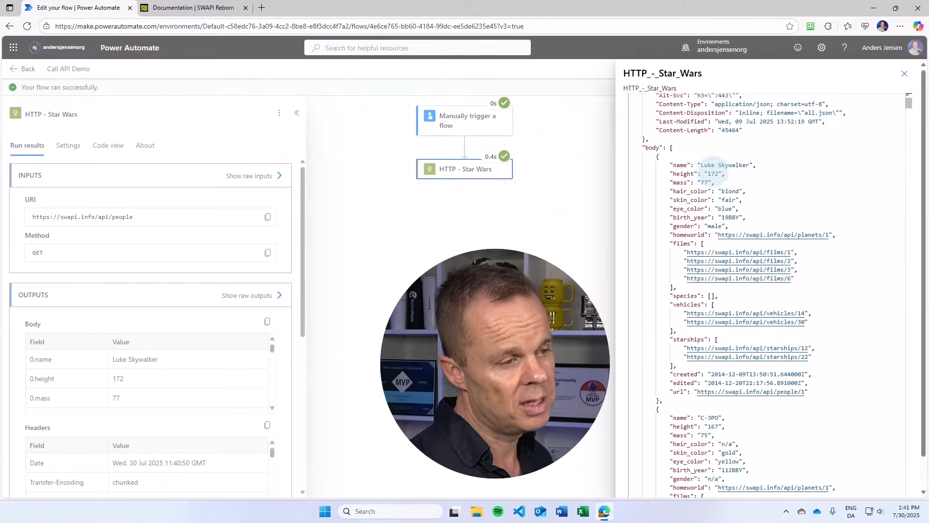
pyautogui.scroll(-3, 716, 326)
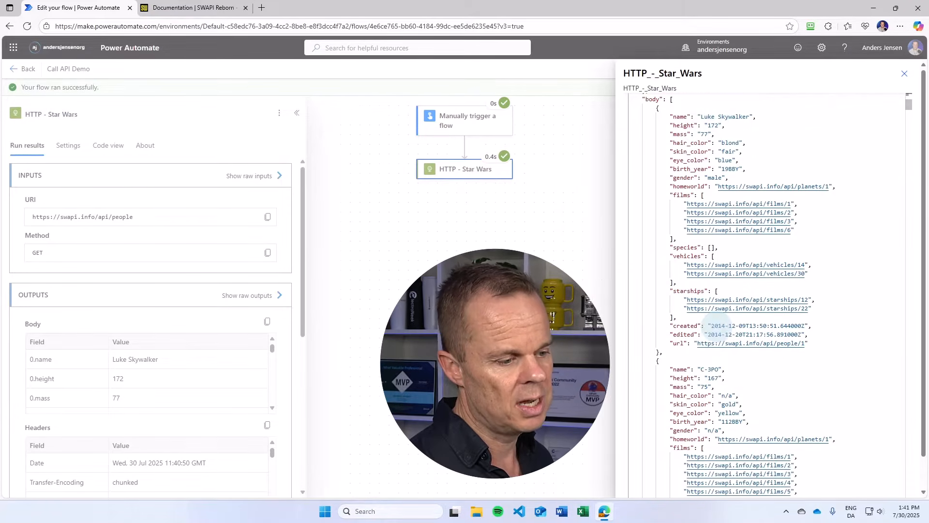
pyautogui.scroll(-3, 731, 329)
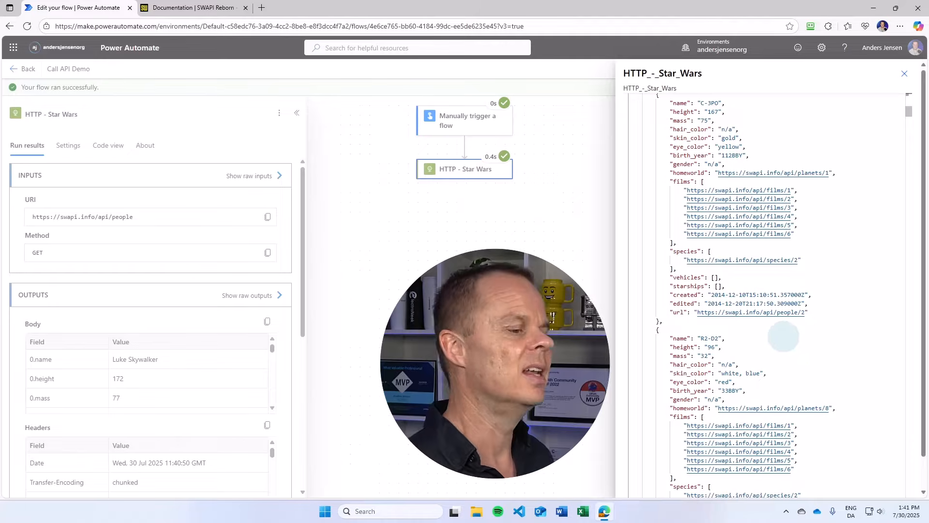
# - Check the people endpoints in the SWAPI documentation, close the raw outputs and switch the flow back to edit mode
pyautogui.click(181, 9)
pyautogui.scroll(-5, 367, 332)
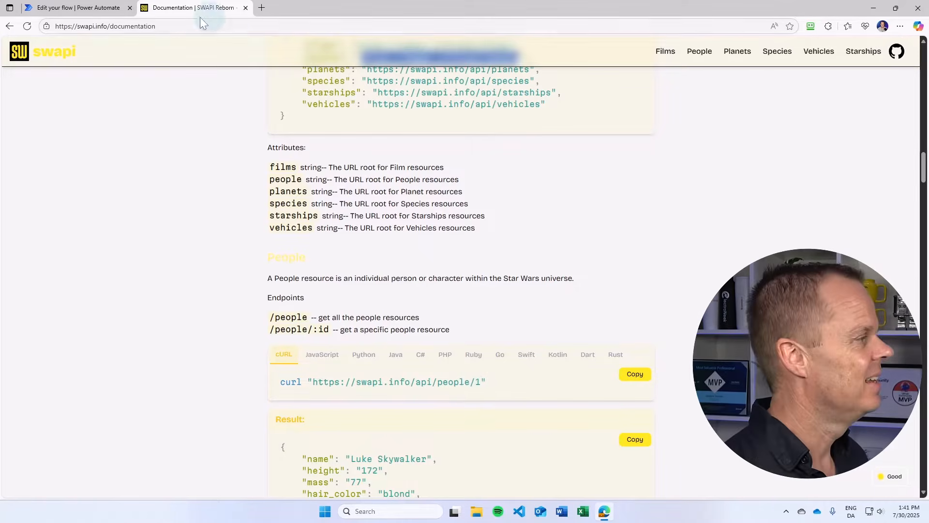
pyautogui.click(77, 8)
pyautogui.click(904, 74)
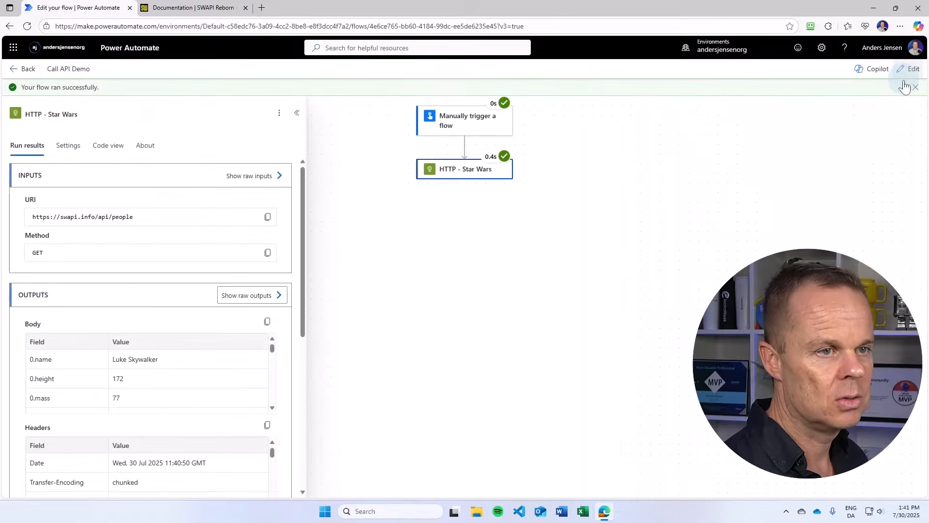
pyautogui.click(909, 74)
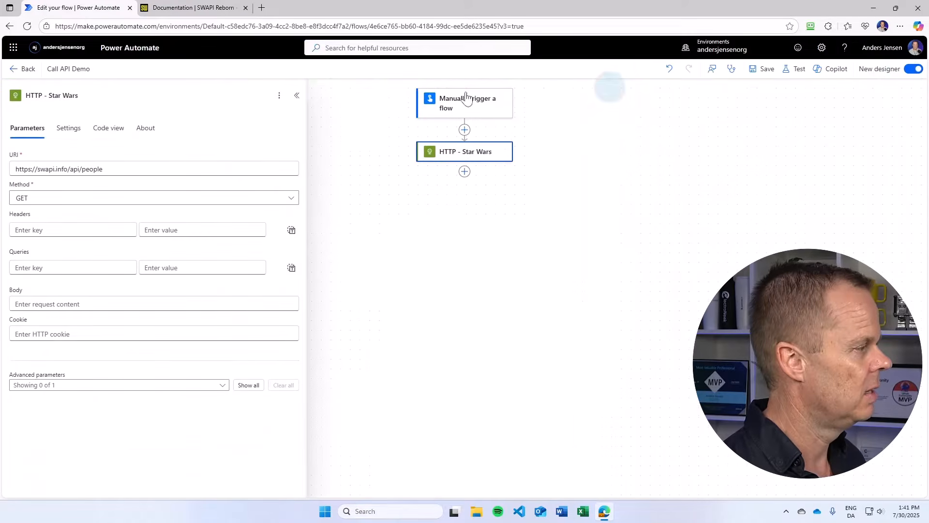
pyautogui.write('/')
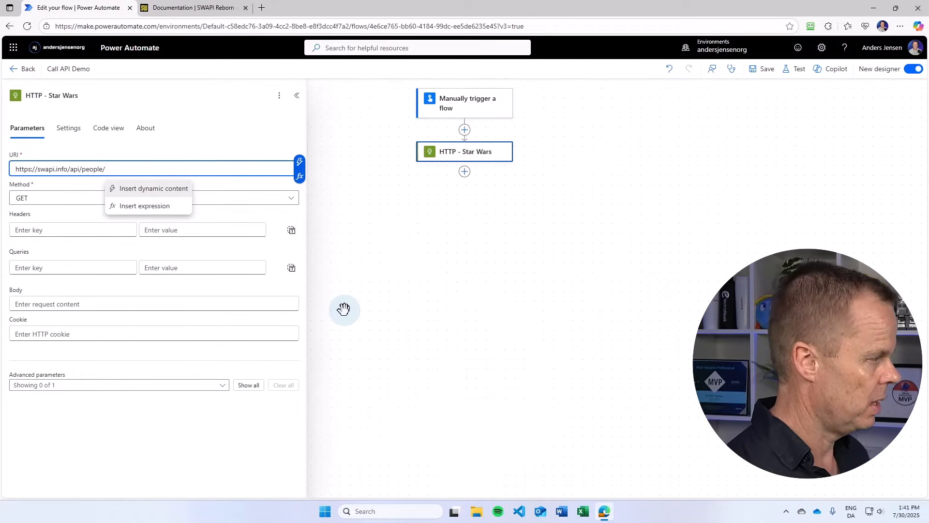
pyautogui.write('3')
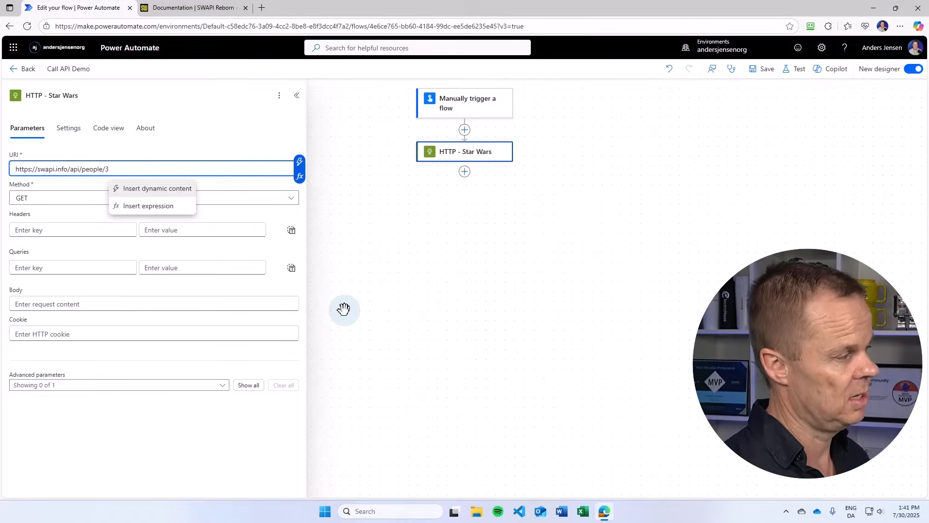
pyautogui.click(753, 69)
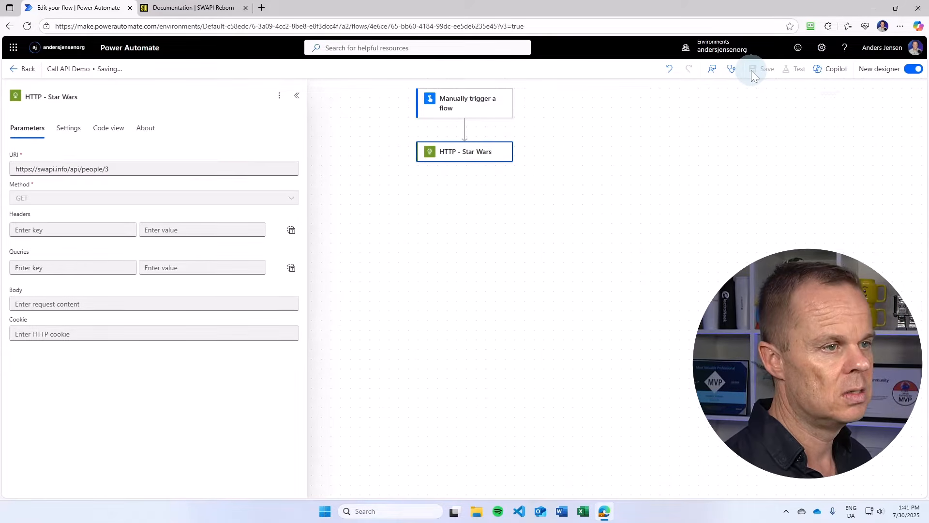
# - Run a manual test of the flow and review the HTTP action's raw outputs for person 3
pyautogui.click(797, 72)
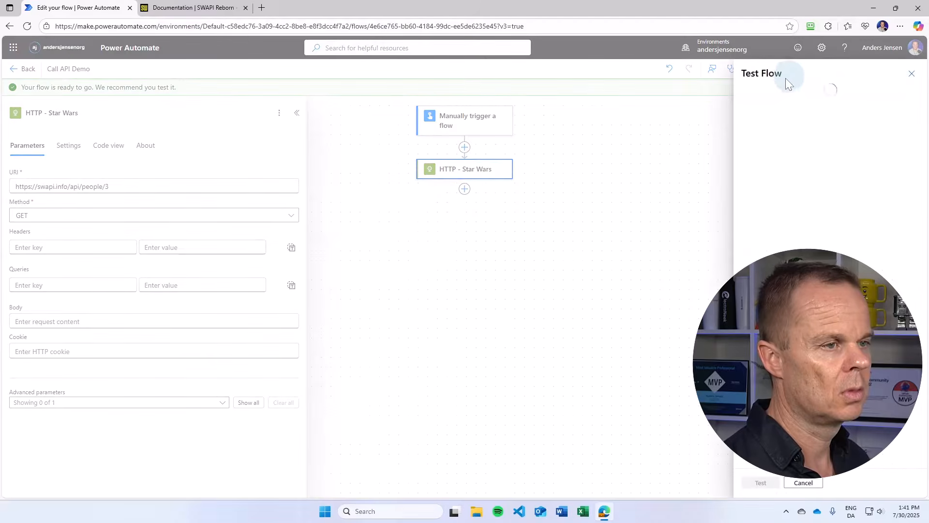
pyautogui.click(760, 482)
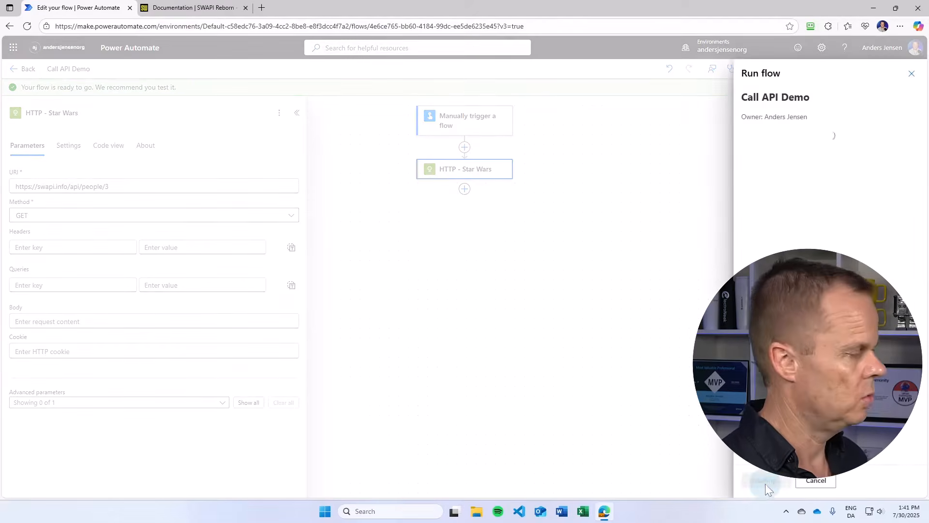
pyautogui.click(762, 482)
pyautogui.click(764, 484)
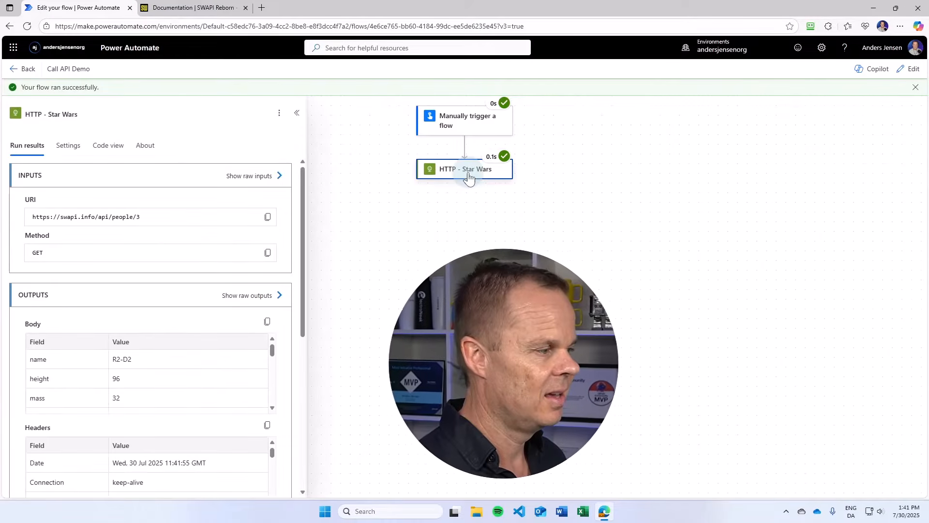
pyautogui.click(262, 305)
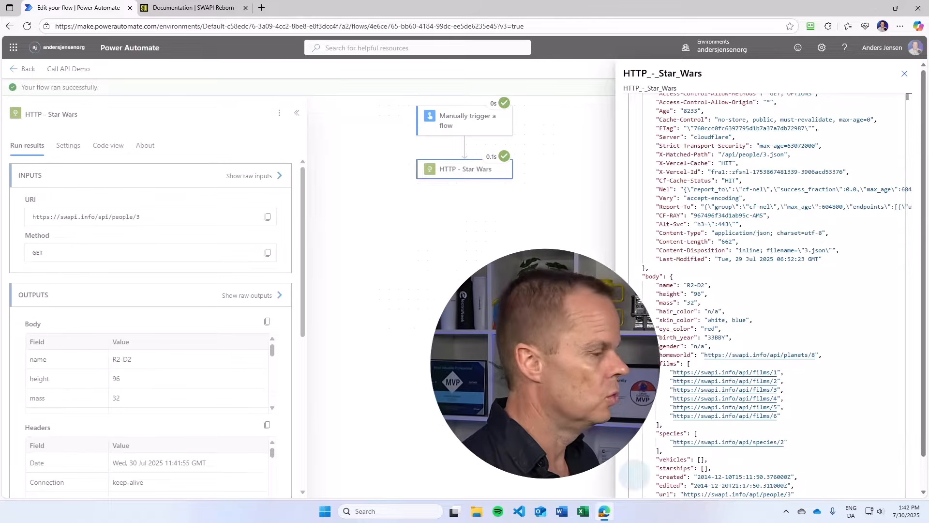
pyautogui.click(905, 74)
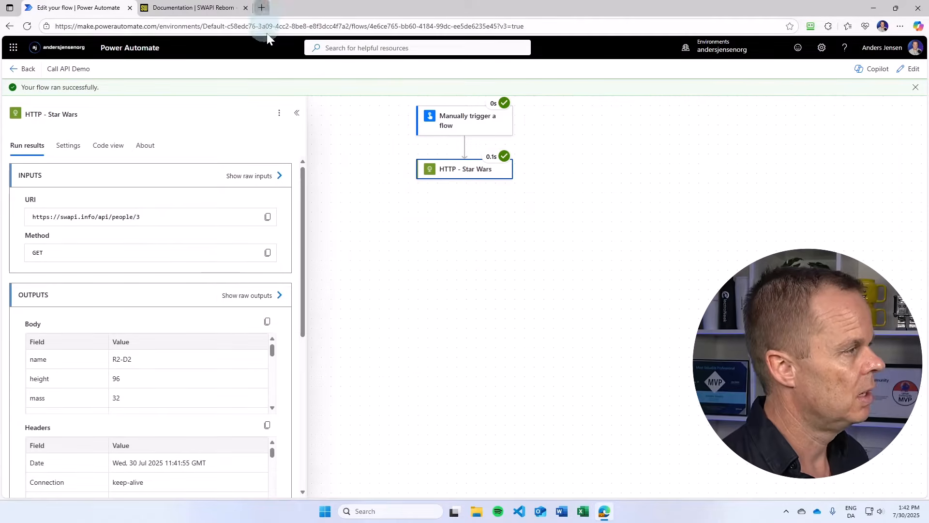
# - Open m365.cloud.microsoft/apps in a new browser tab
pyautogui.click(261, 8)
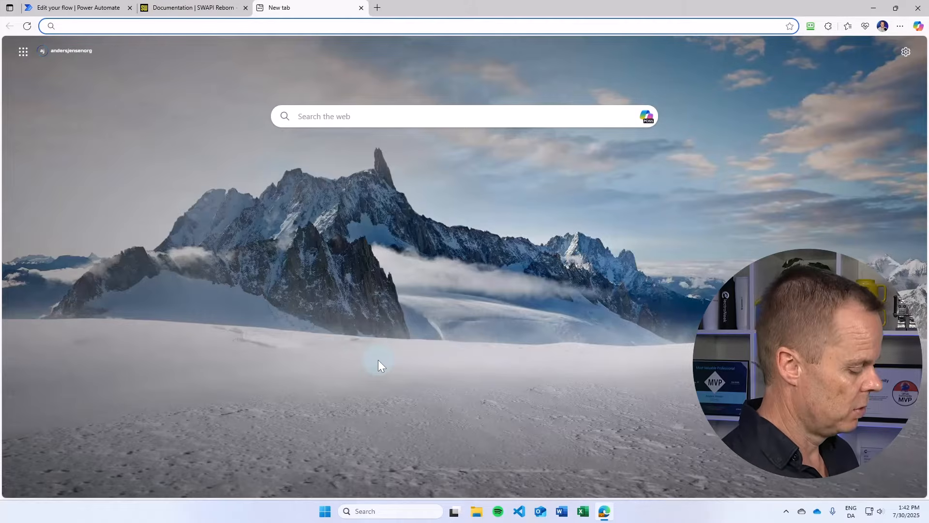
pyautogui.write('m365')
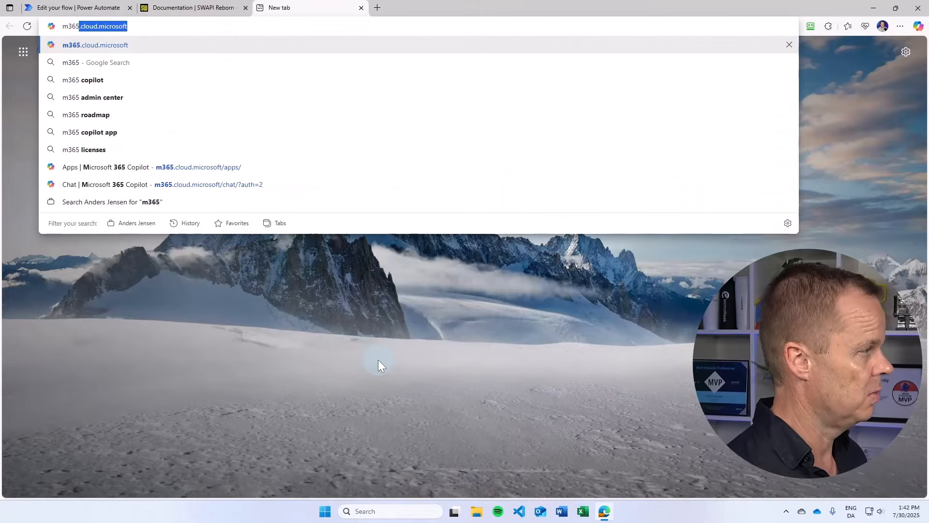
pyautogui.press('Right')
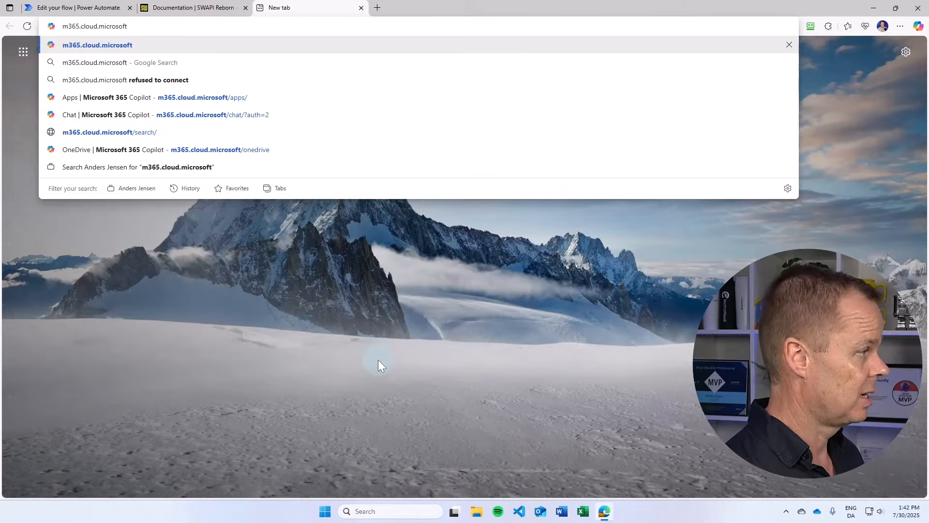
pyautogui.write('/a')
pyautogui.press('Right')
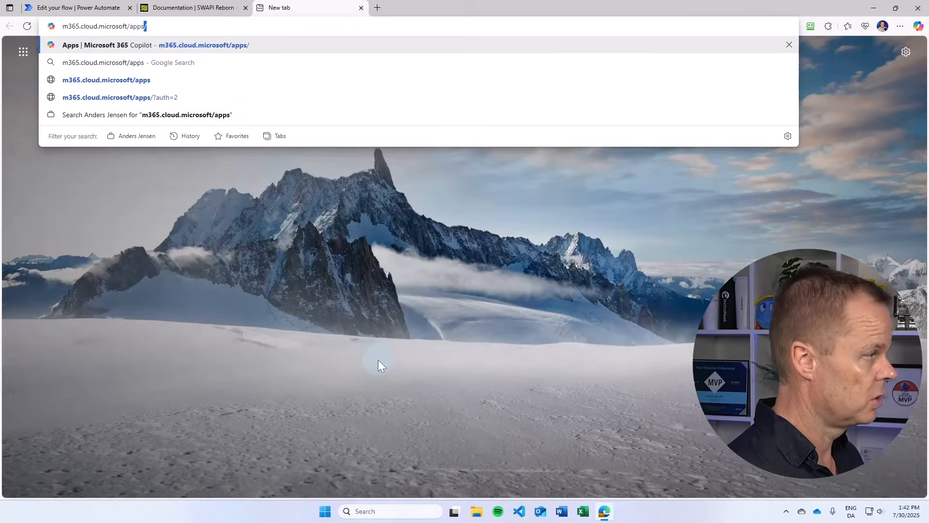
pyautogui.press('Return')
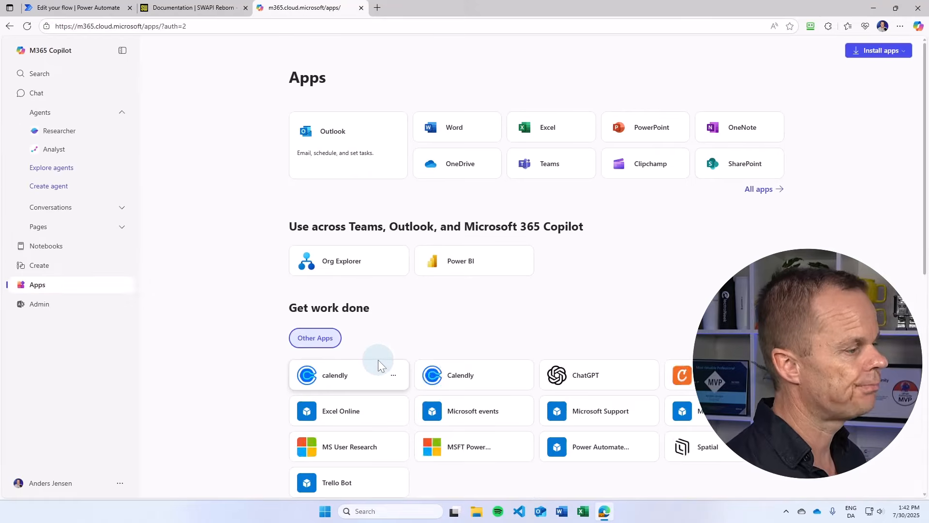
# - Open the Project folder in OneDrive's My files
pyautogui.click(450, 173)
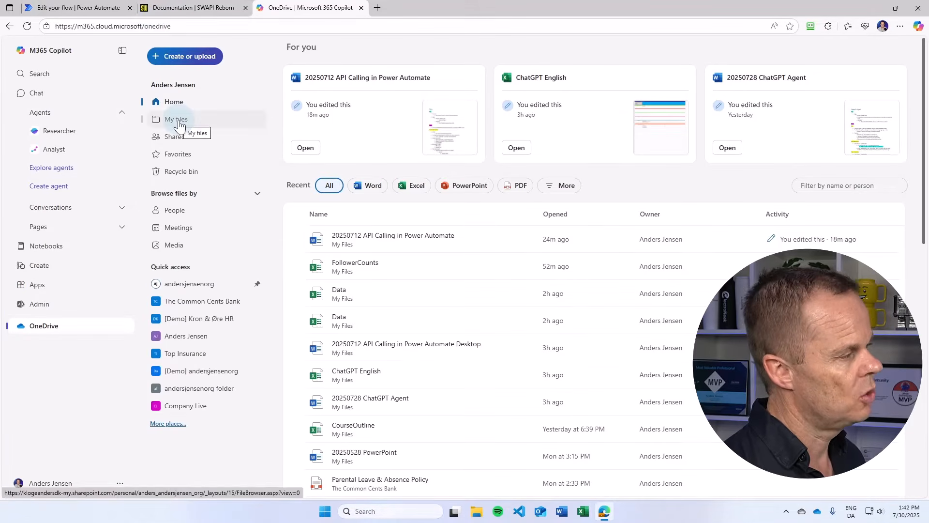
pyautogui.click(179, 122)
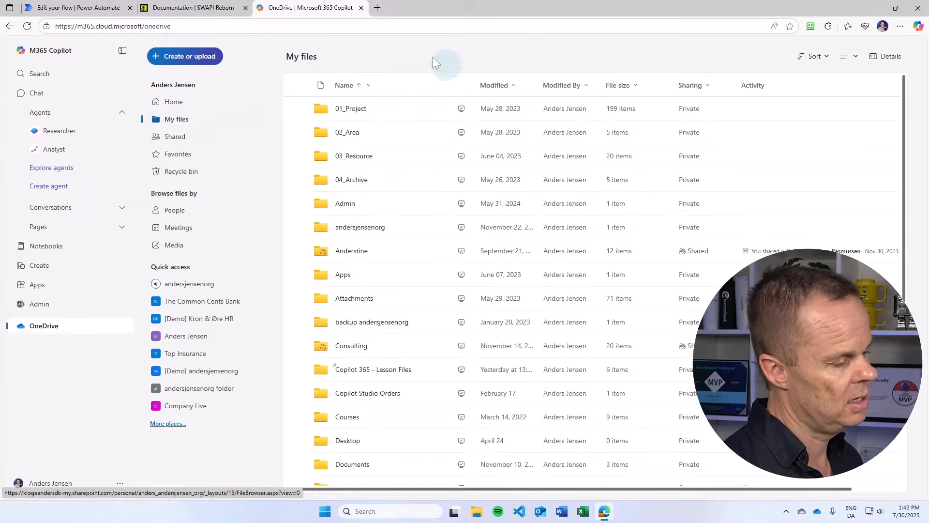
pyautogui.scroll(-4, 408, 286)
pyautogui.scroll(-1, 387, 329)
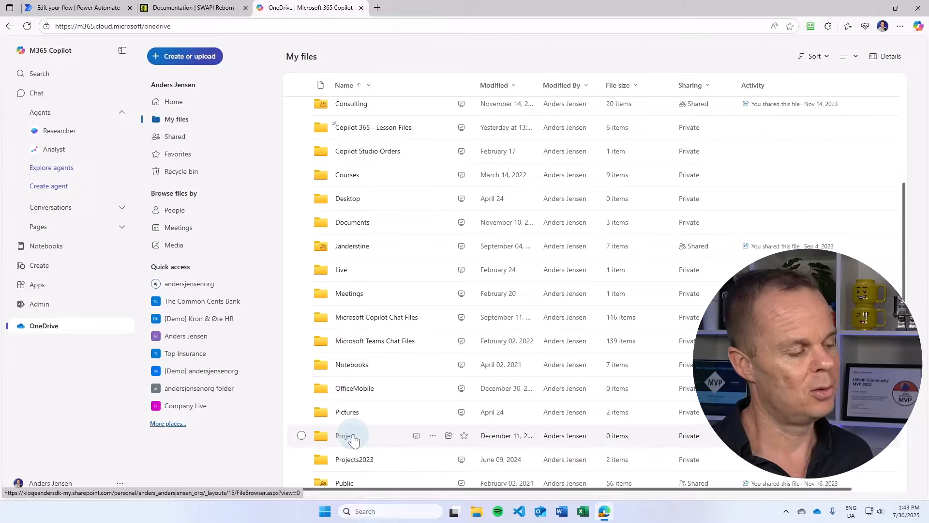
pyautogui.click(345, 436)
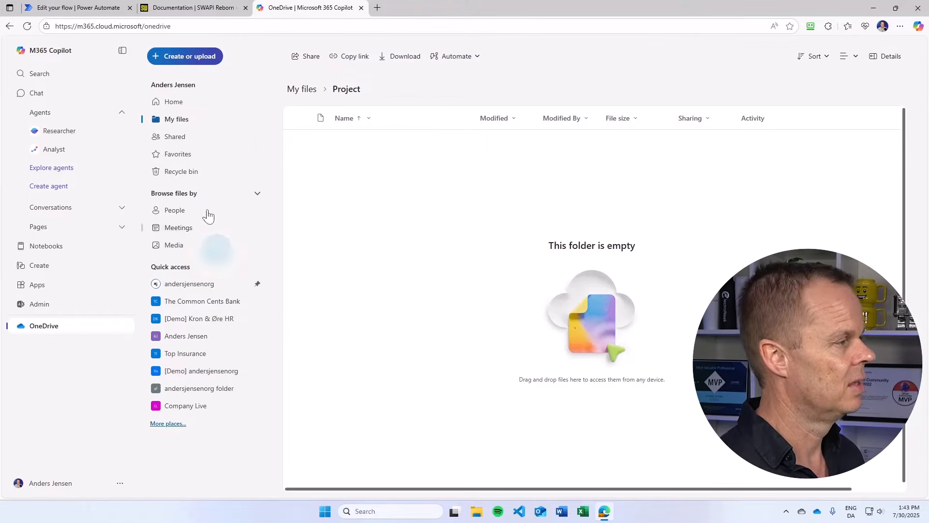
# - Create a new Excel workbook named Characters in the Project folder
pyautogui.click(200, 58)
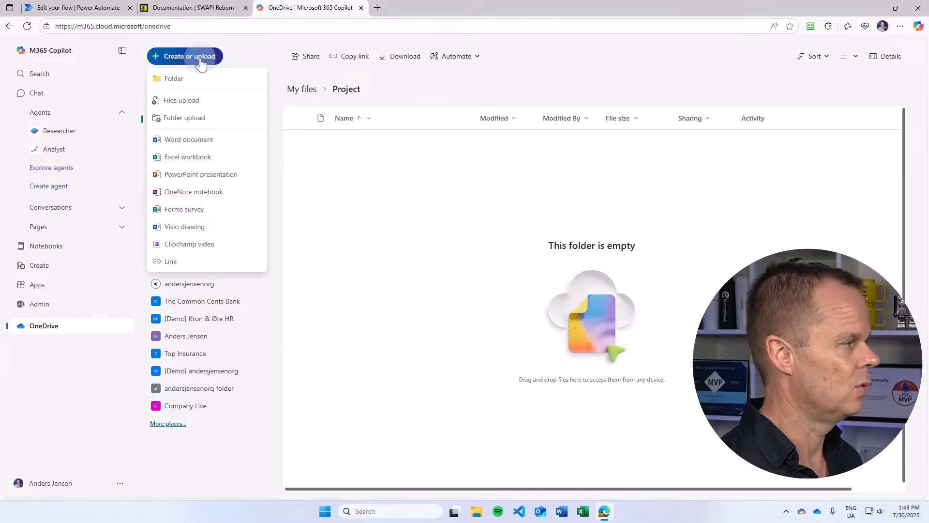
pyautogui.click(183, 157)
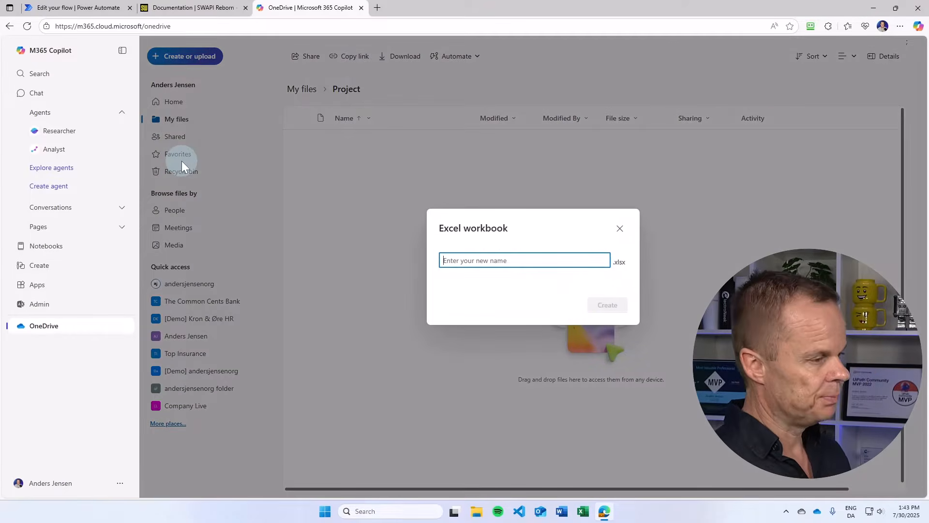
pyautogui.write('Characters')
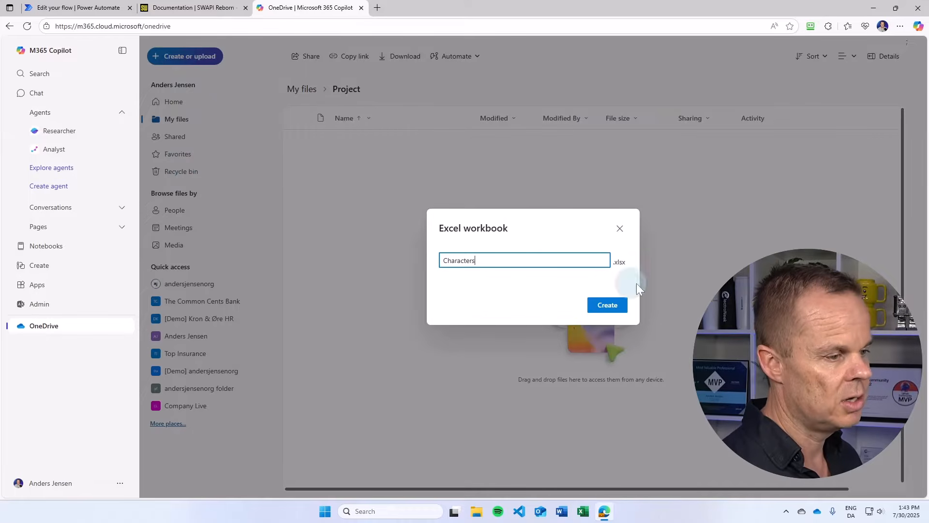
pyautogui.click(619, 303)
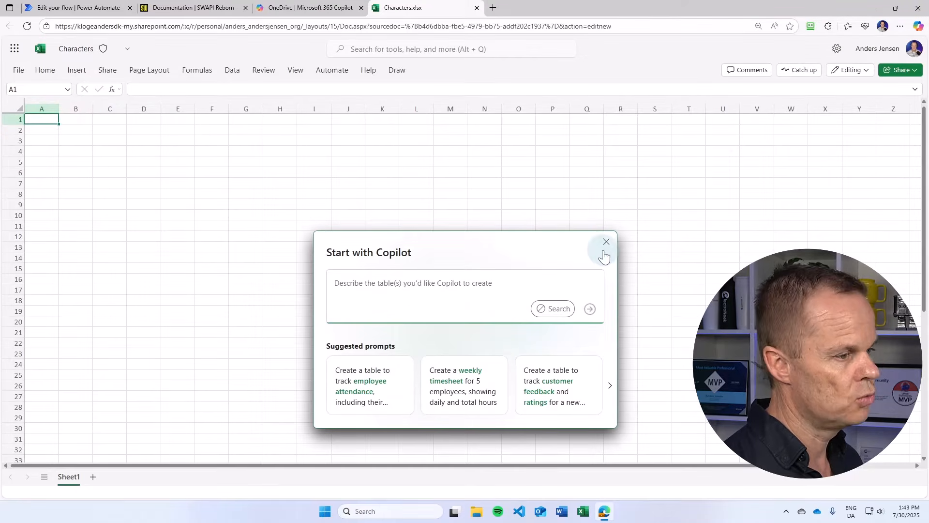
# - Dismiss the Copilot prompt and enter the header ID in cell A1
pyautogui.click(607, 241)
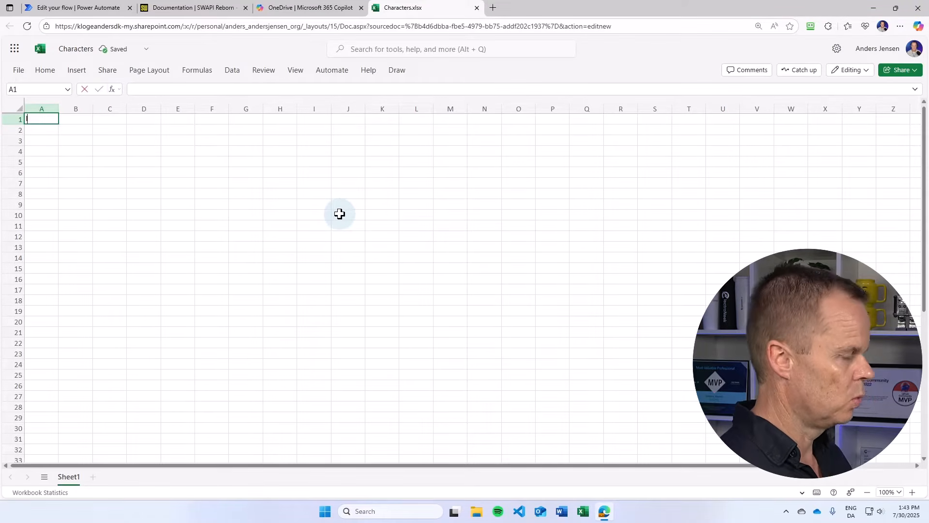
pyautogui.write('ID')
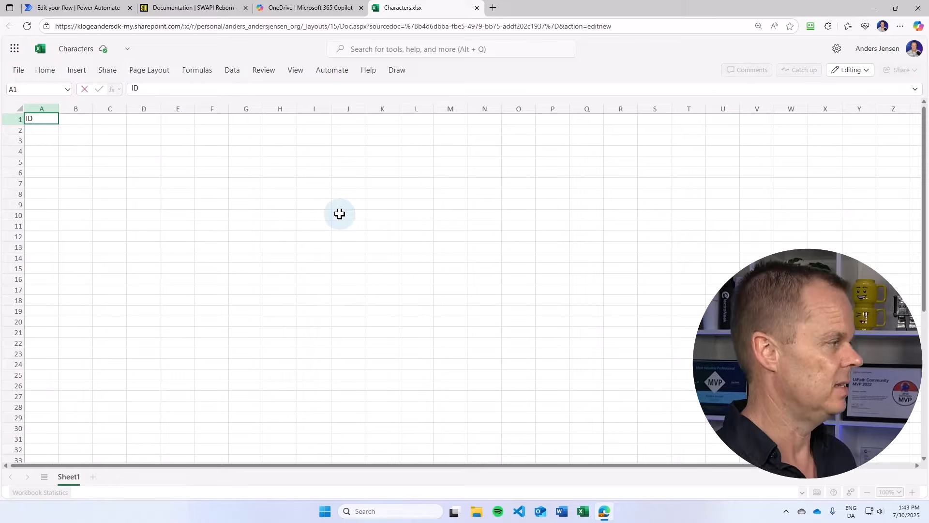
pyautogui.press('Return')
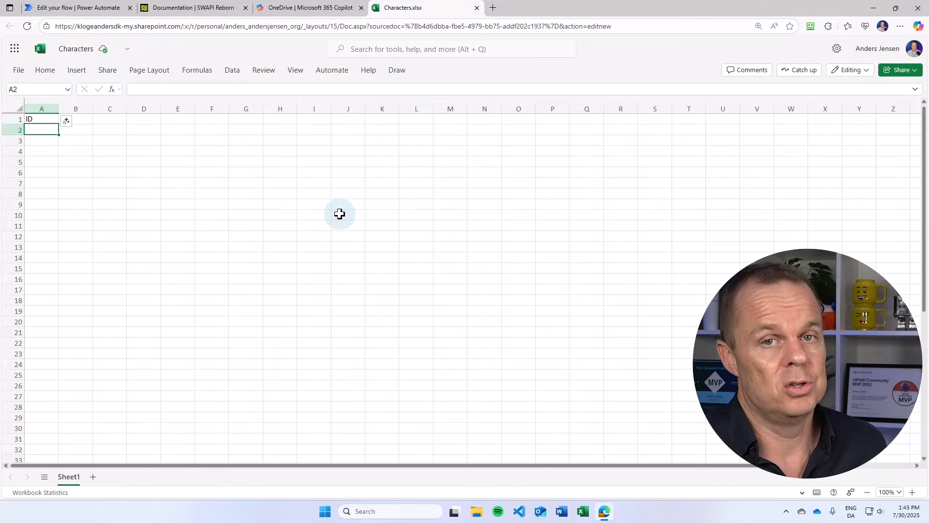
# - Fill column A below the header with the IDs 1, 2, 3, 4, 5, 6, 7, 84 and 8
pyautogui.write('1')
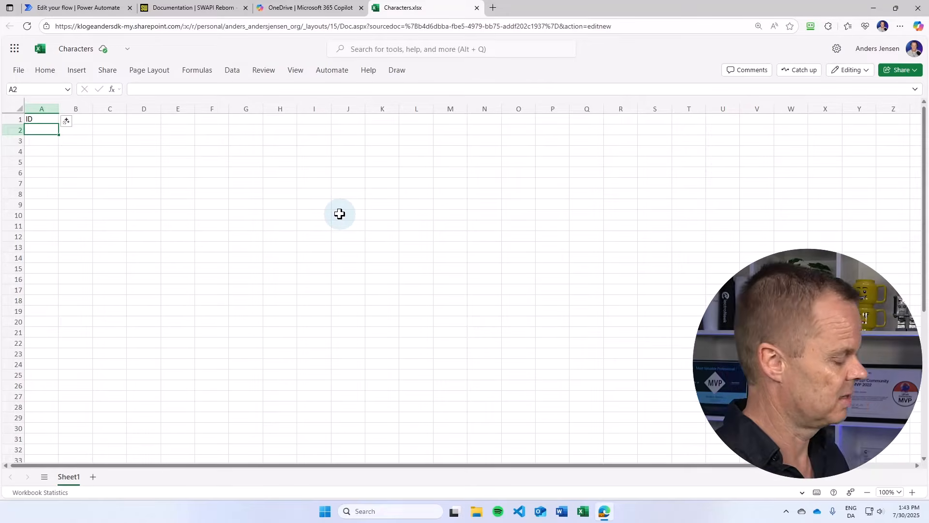
pyautogui.press('Return')
pyautogui.write('2')
pyautogui.press('Return')
pyautogui.write('3')
pyautogui.press('Return')
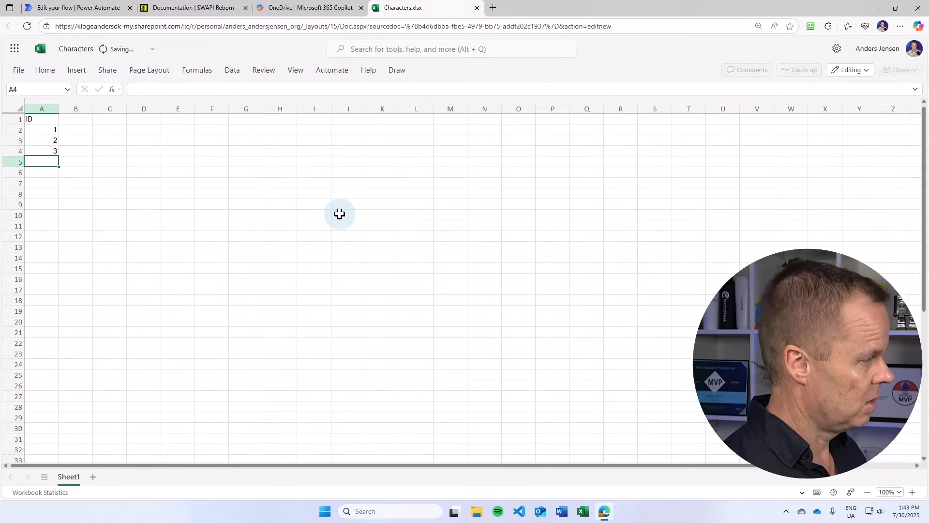
pyautogui.write('4')
pyautogui.press('Return')
pyautogui.write('5')
pyautogui.press('Return')
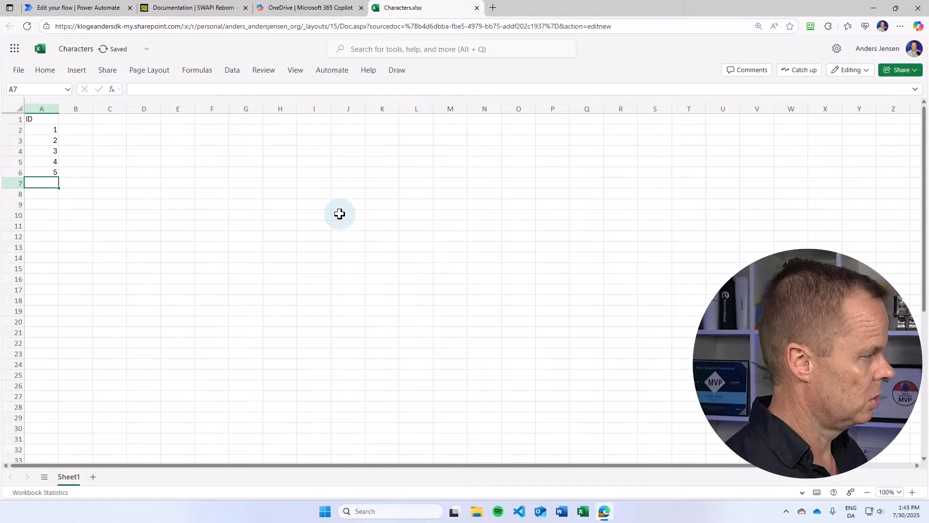
pyautogui.write('6')
pyautogui.press('Return')
pyautogui.write('7')
pyautogui.press('Return')
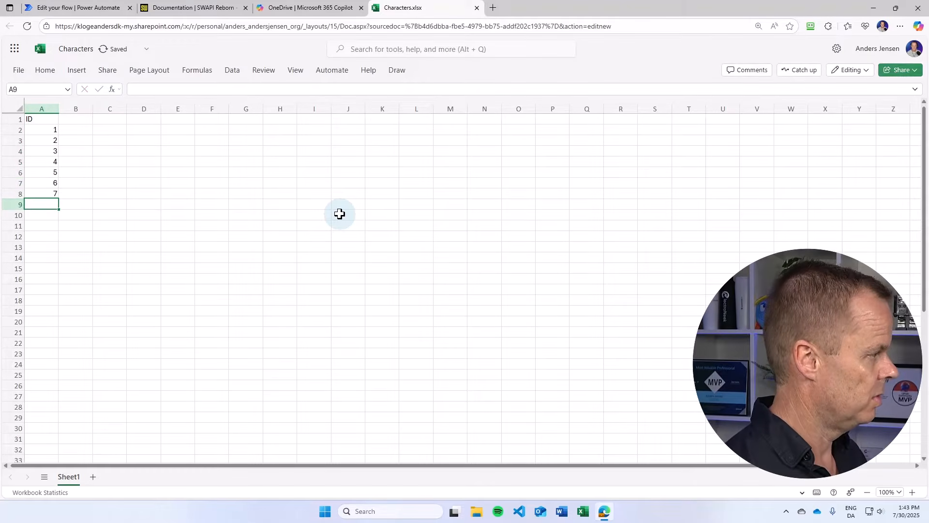
pyautogui.write('84')
pyautogui.press('Return')
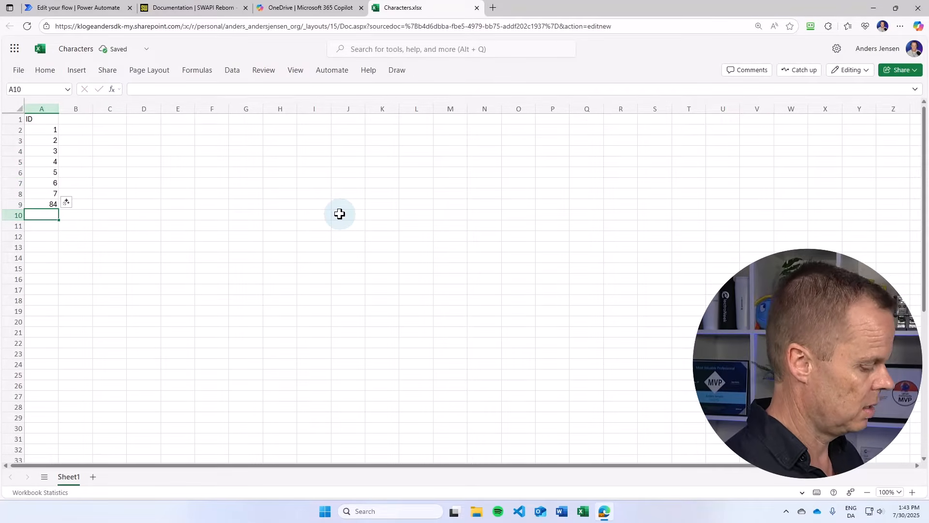
pyautogui.write('8')
pyautogui.press('Return')
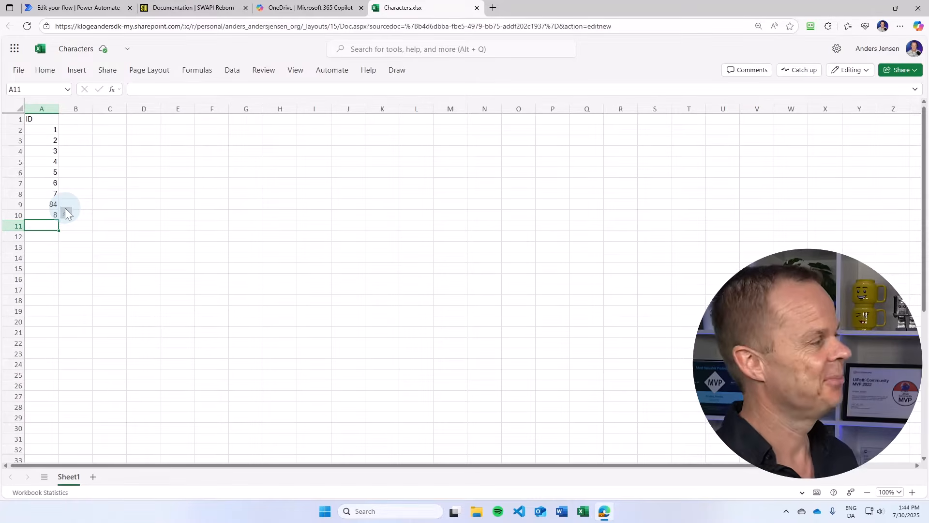
# - Add the headers Name, Birth Year, Bio and Status in cells B1 to E1
pyautogui.click(72, 120)
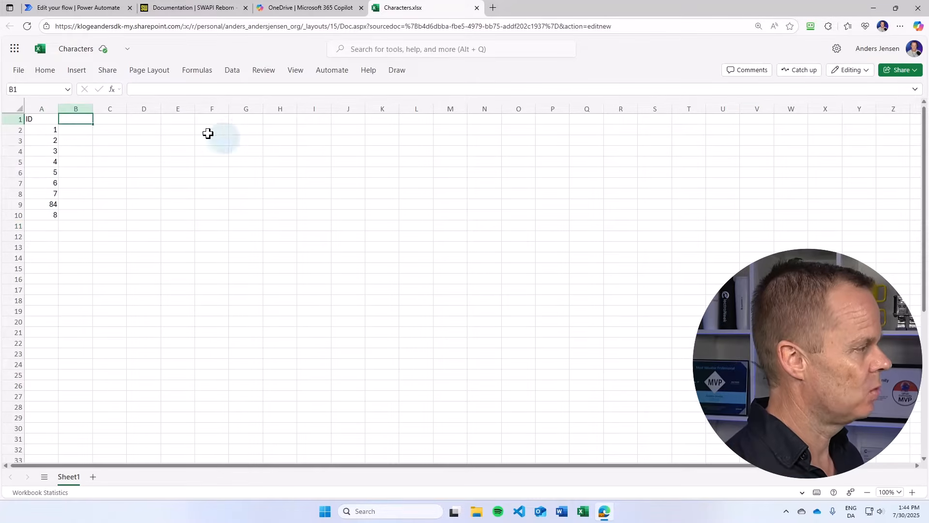
pyautogui.press('Tab')
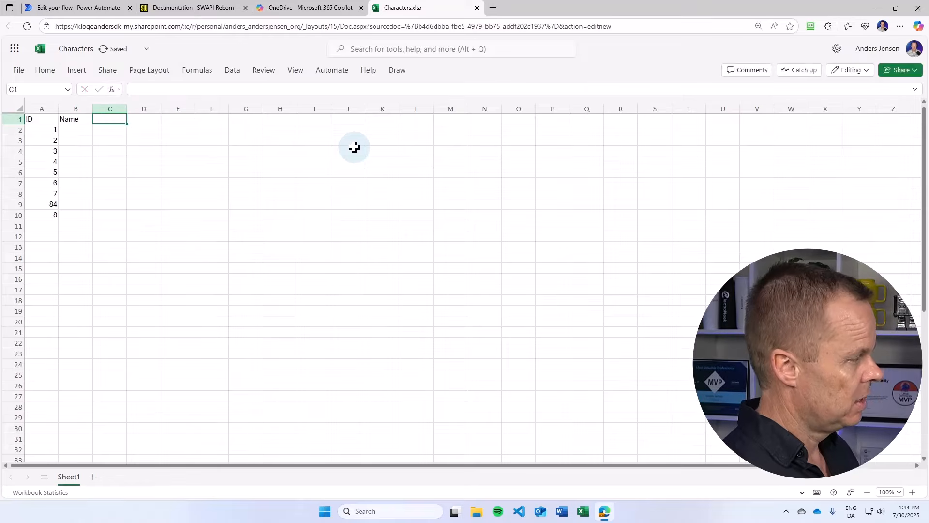
pyautogui.write('Birth Year')
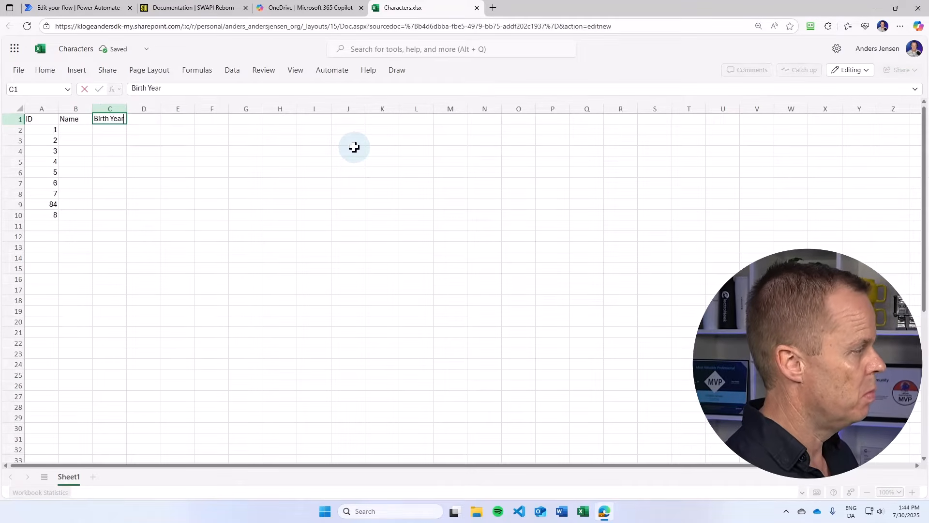
pyautogui.press('Tab')
pyautogui.write('Bio')
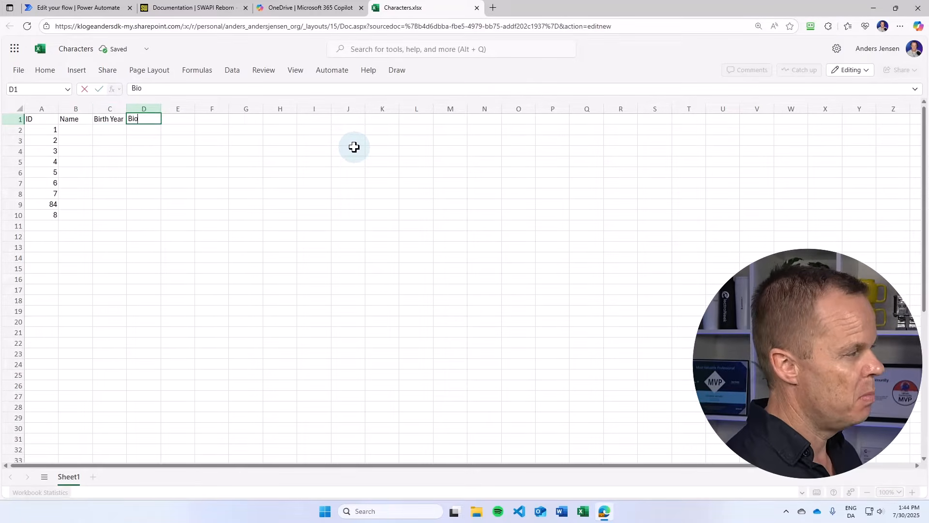
pyautogui.press('Tab')
pyautogui.write('Status')
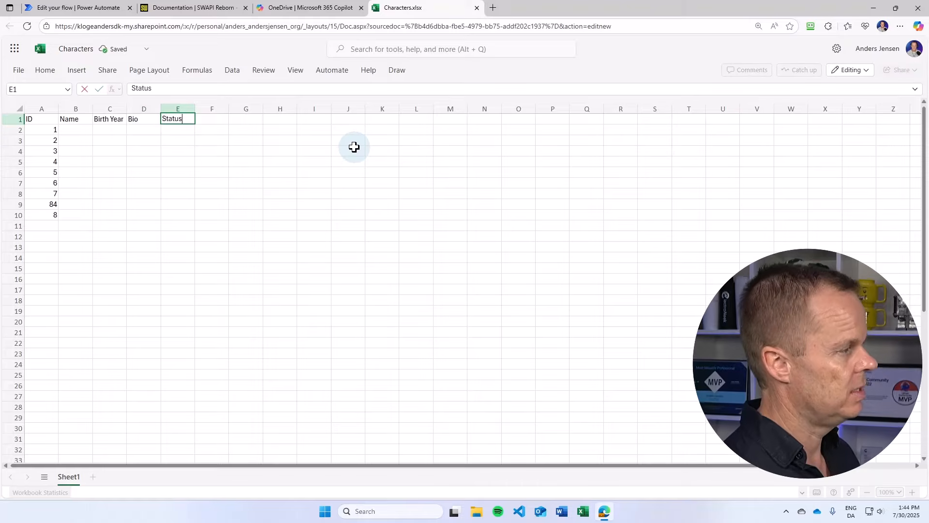
pyautogui.press('Return')
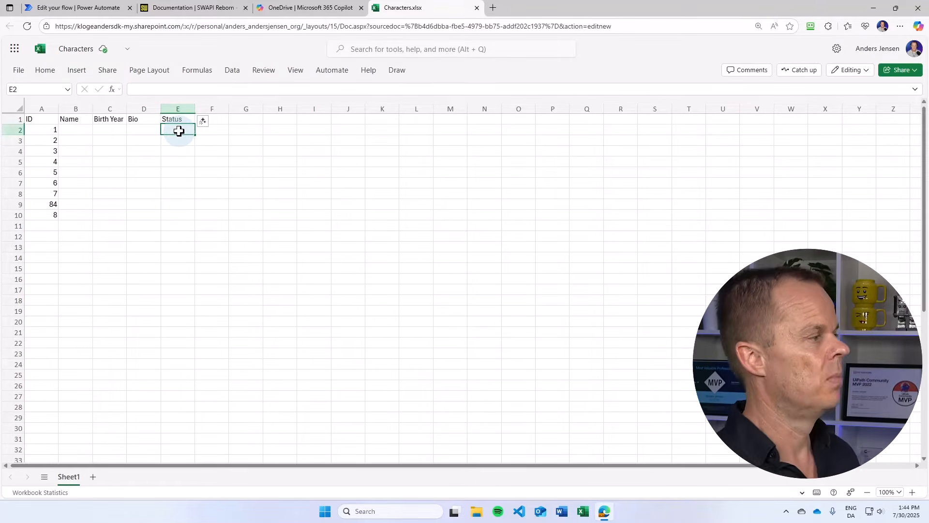
# - Format the range A1:E10 as a table with headers using a medium blue table style
pyautogui.moveTo(35, 117); pyautogui.dragTo(178, 215)
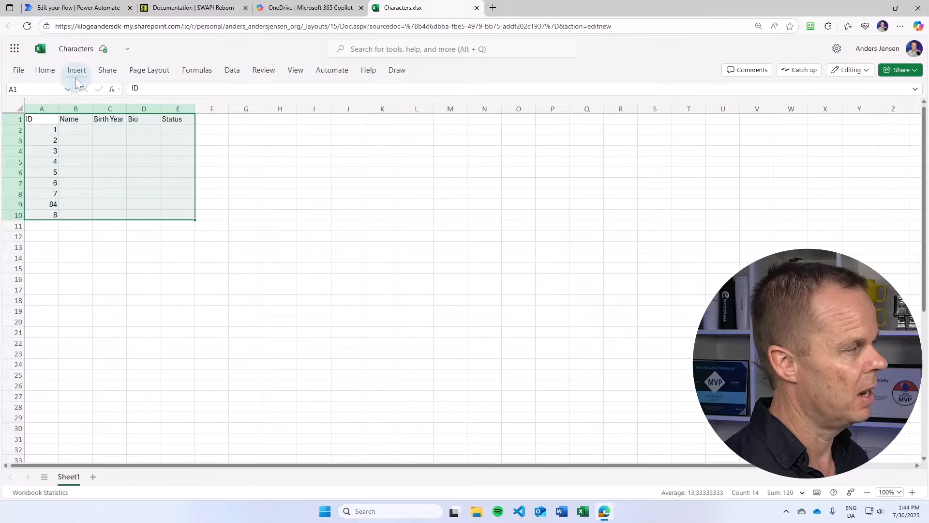
pyautogui.click(49, 72)
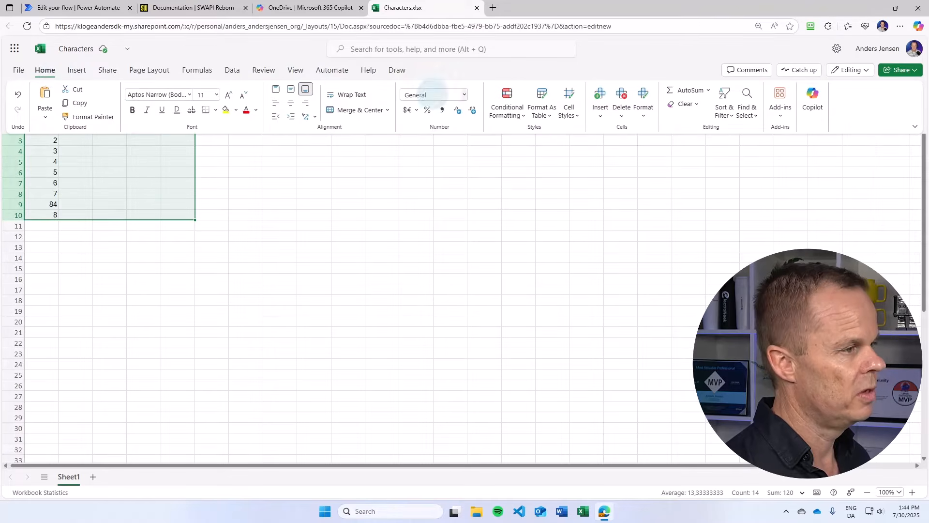
pyautogui.click(552, 119)
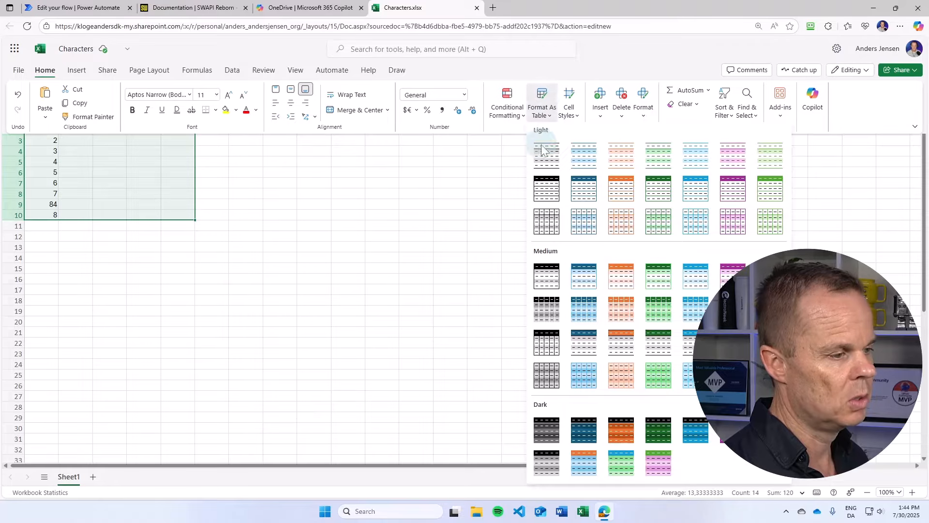
pyautogui.click(706, 288)
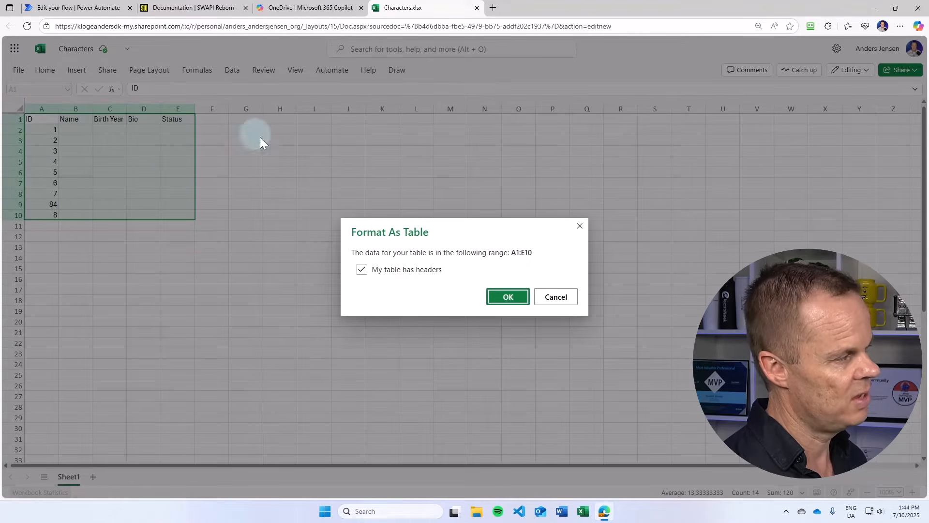
pyautogui.click(499, 294)
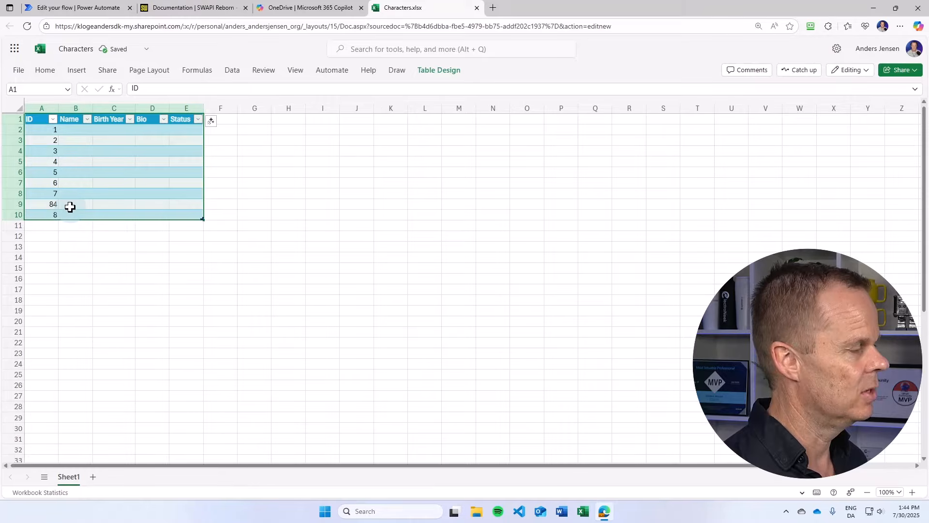
# - Rename the table to Characters
pyautogui.click(86, 172)
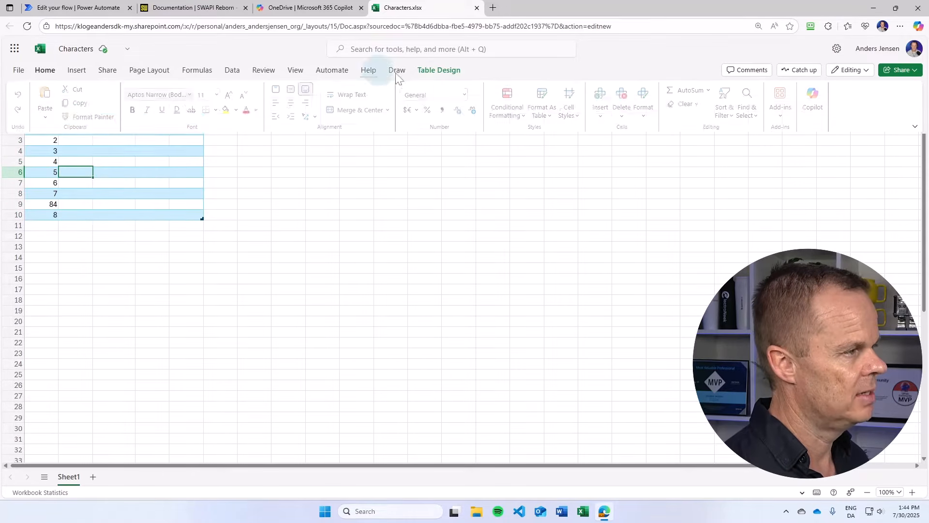
pyautogui.click(435, 73)
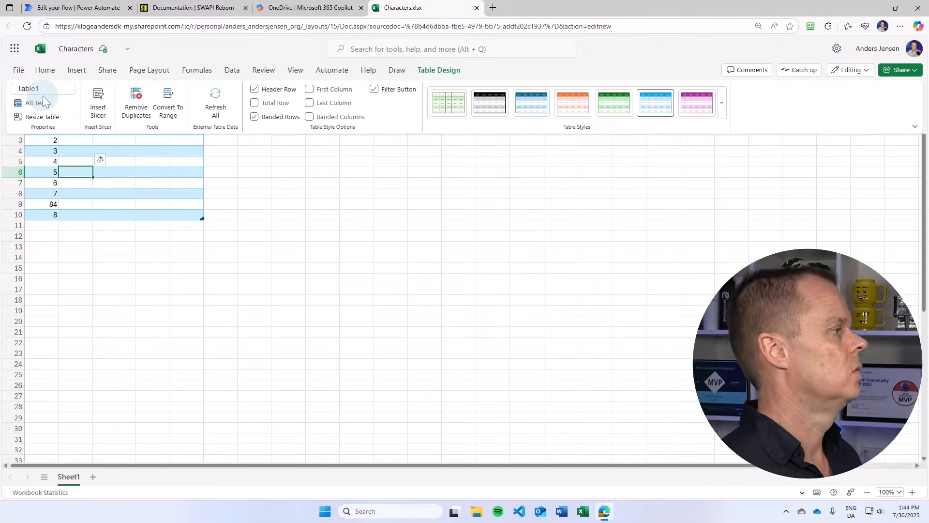
pyautogui.click(30, 88)
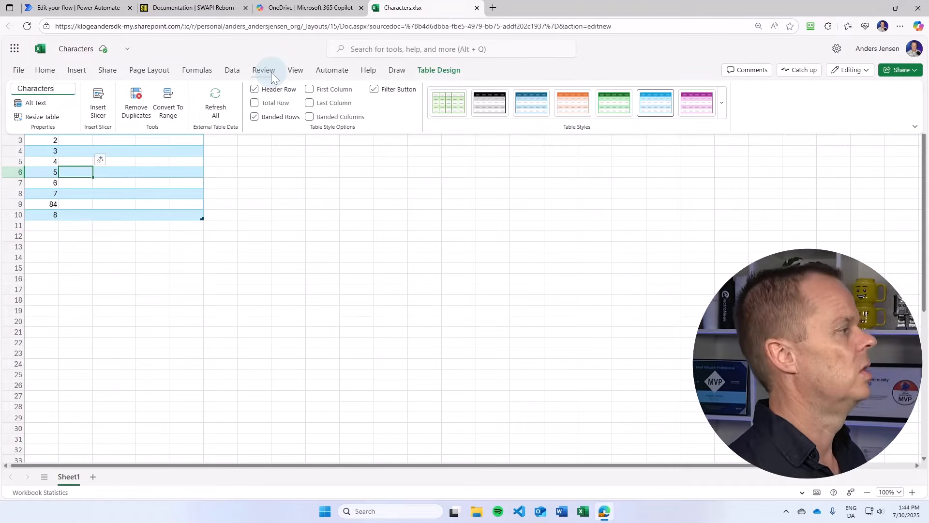
pyautogui.write('Characters')
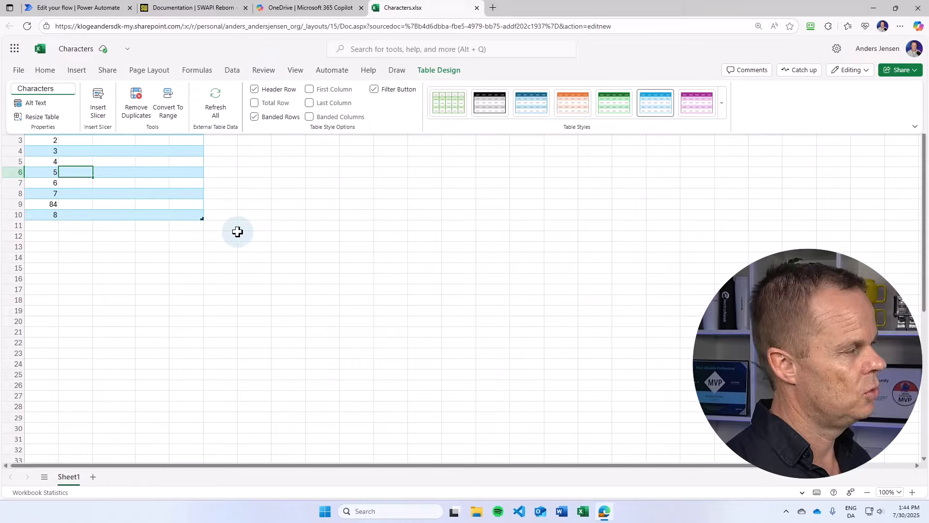
pyautogui.click(165, 206)
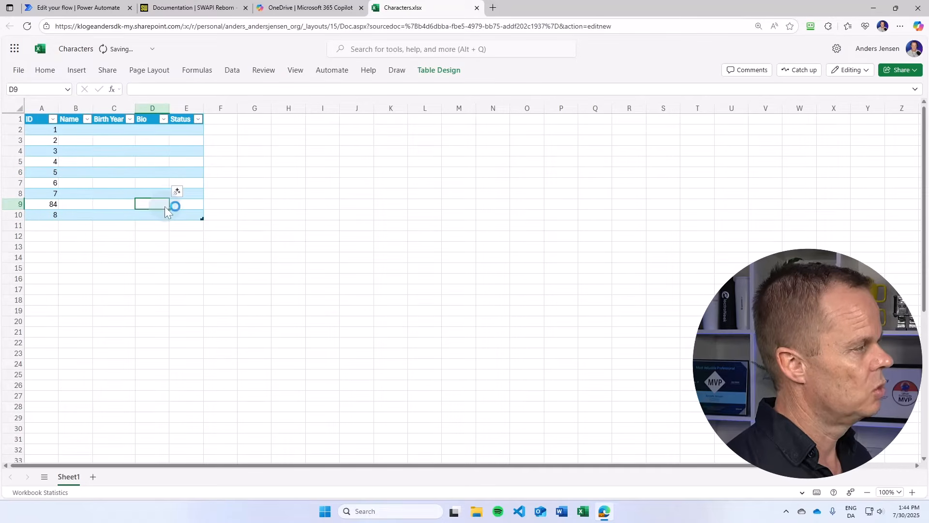
pyautogui.click(140, 194)
pyautogui.click(437, 71)
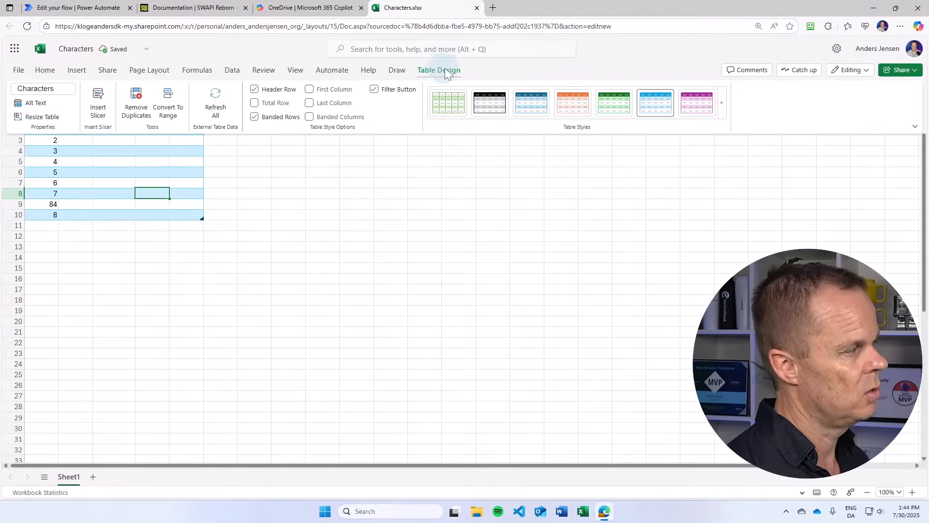
pyautogui.click(95, 192)
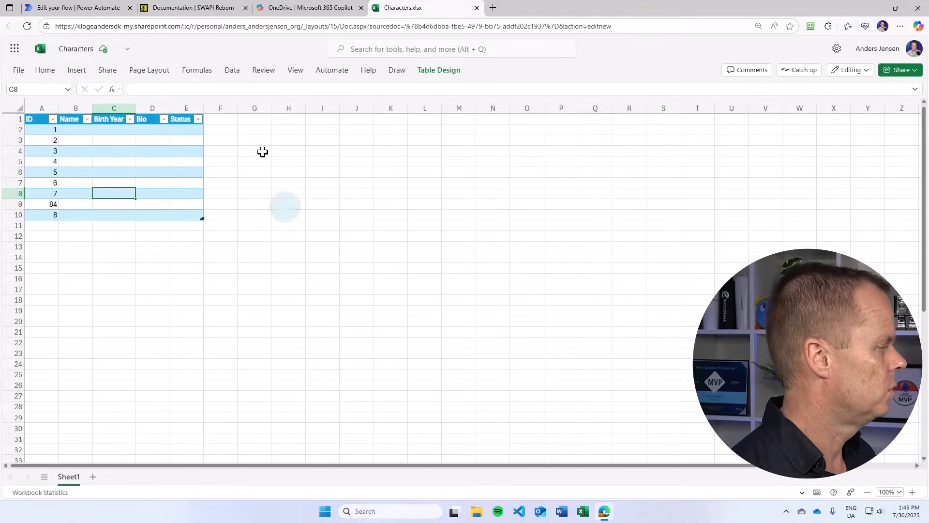
# - Open the flow for editing and insert an Excel "List rows present in a table" action between the trigger and the HTTP - Star Wars action
pyautogui.click(85, 11)
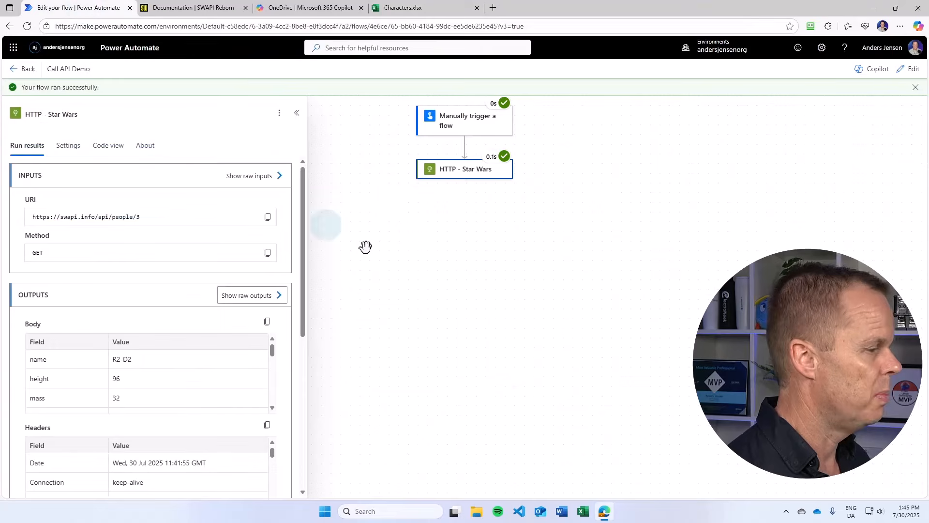
pyautogui.click(915, 70)
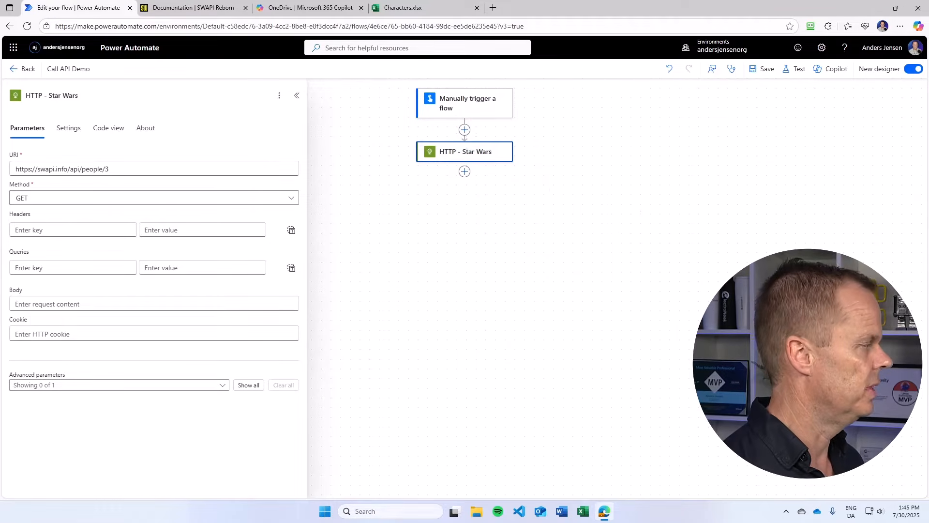
pyautogui.click(465, 129)
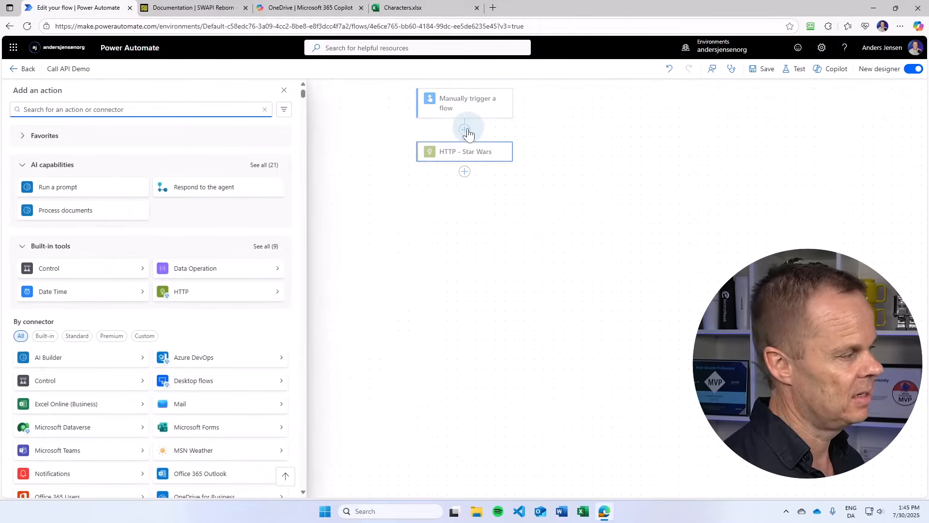
pyautogui.write('list')
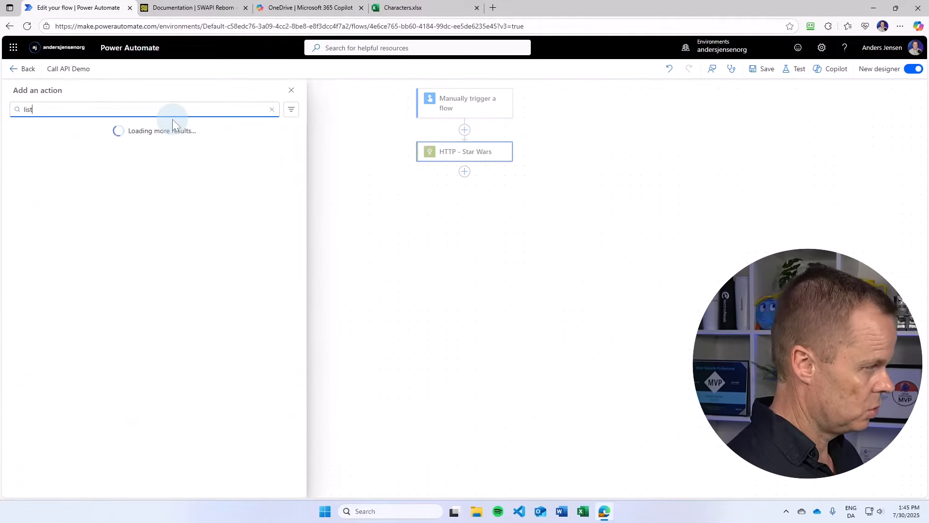
pyautogui.write(' rows')
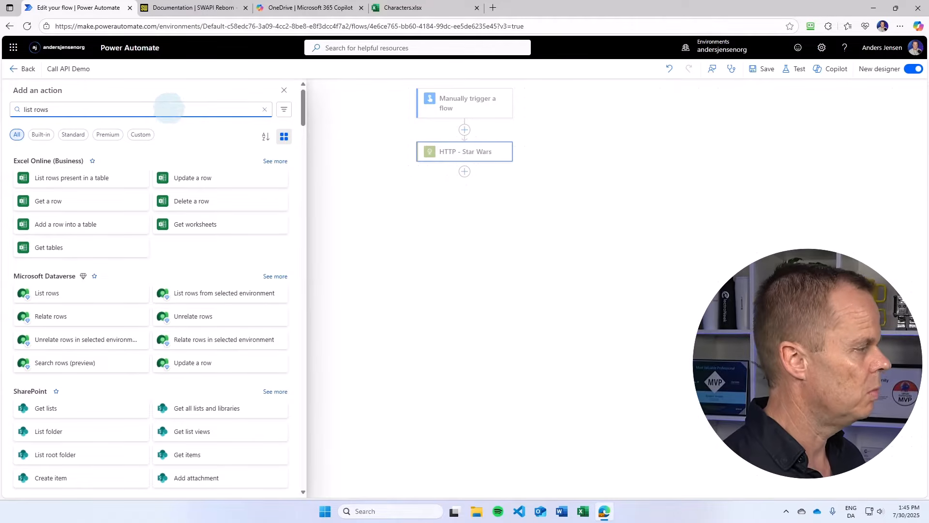
pyautogui.click(83, 182)
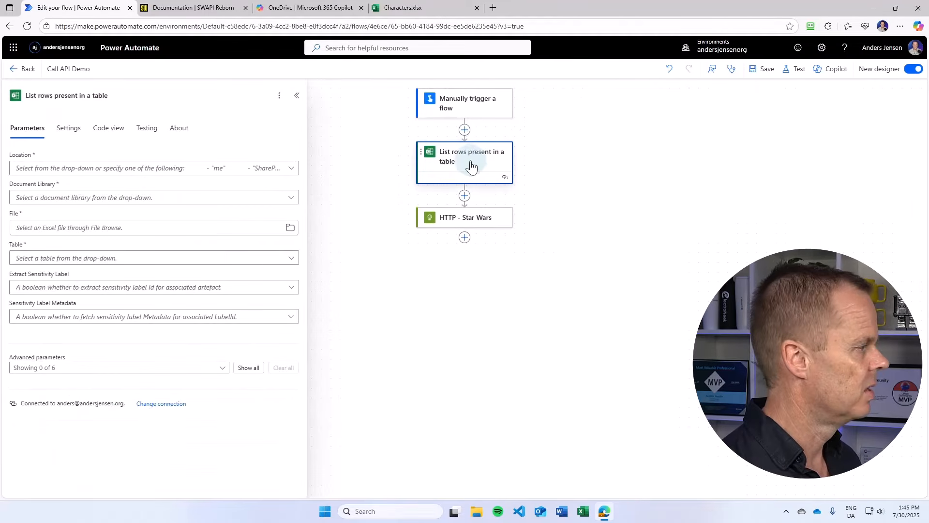
# - Set the action's location to OneDrive for Business and its document library to Dokumenter
pyautogui.click(292, 172)
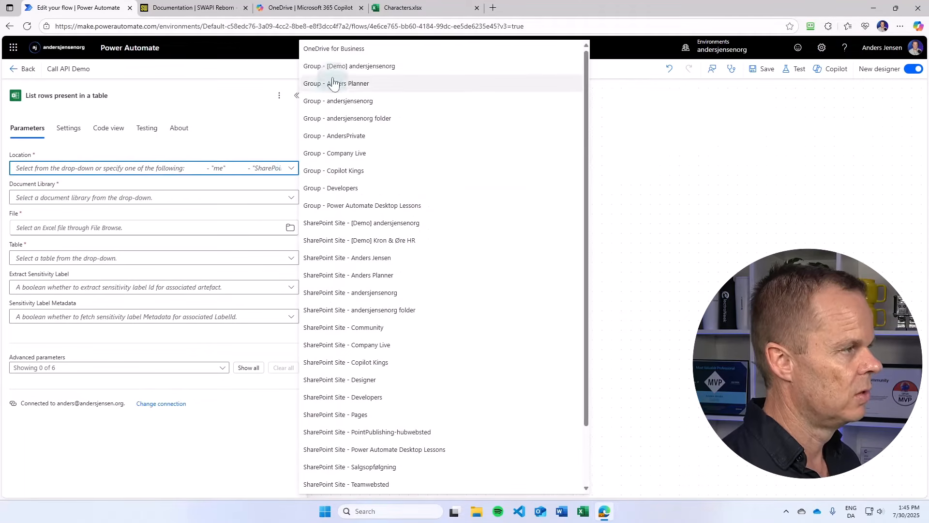
pyautogui.click(338, 54)
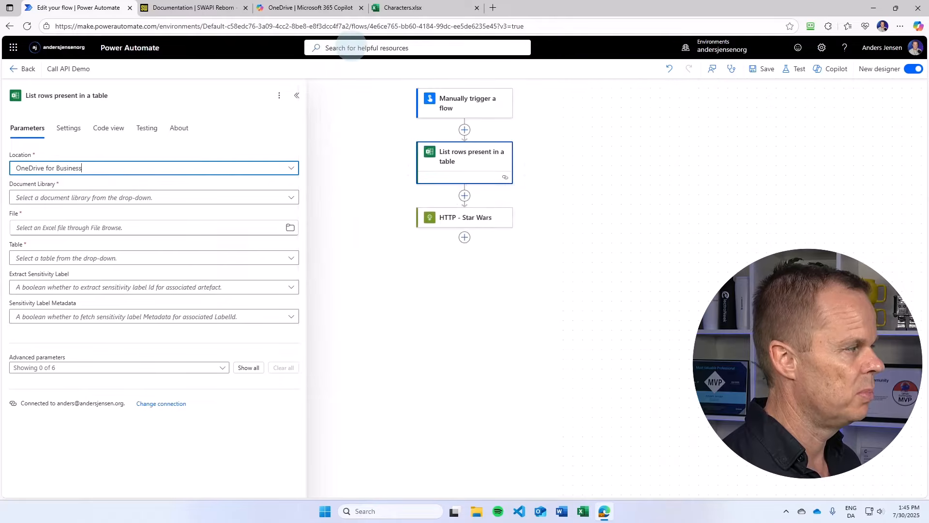
pyautogui.click(291, 198)
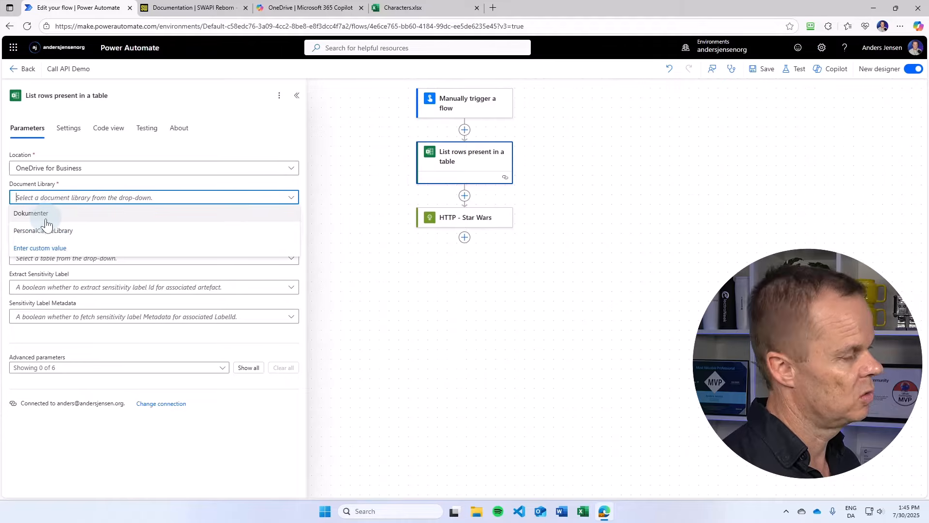
pyautogui.click(46, 217)
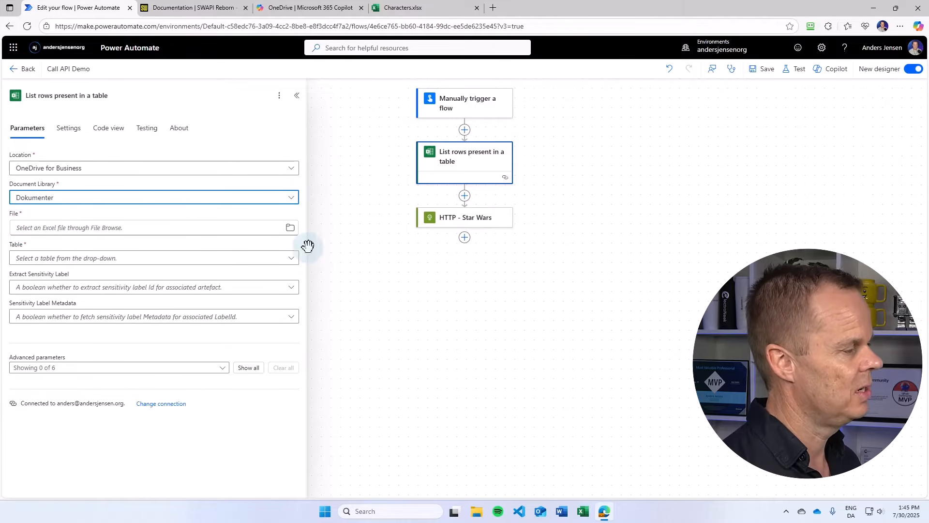
# - Point the action at the Characters table in the file /Project/Characters.xlsx and save the flow
pyautogui.click(291, 230)
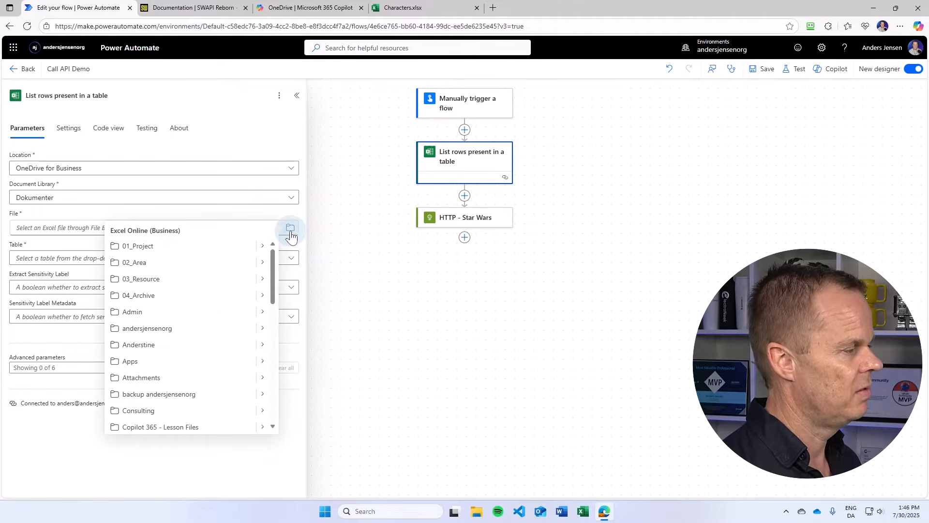
pyautogui.scroll(-6, 187, 344)
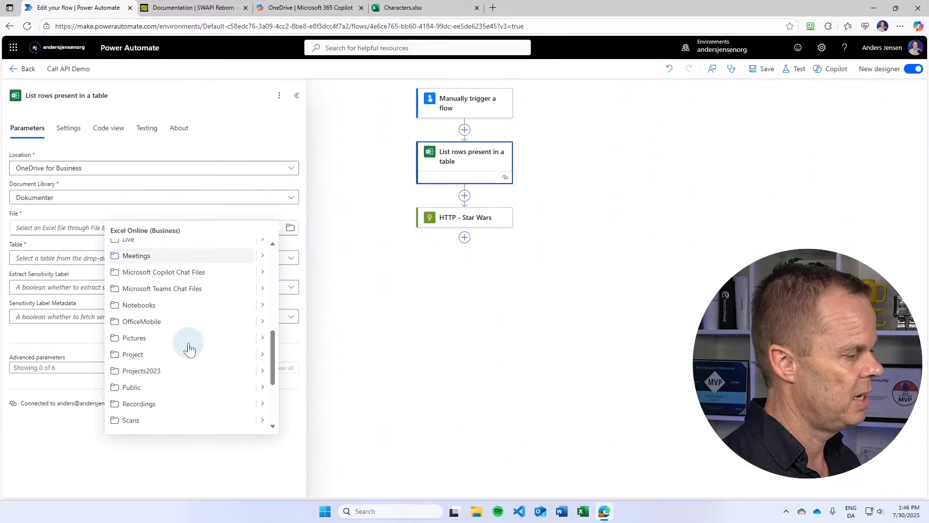
pyautogui.click(263, 350)
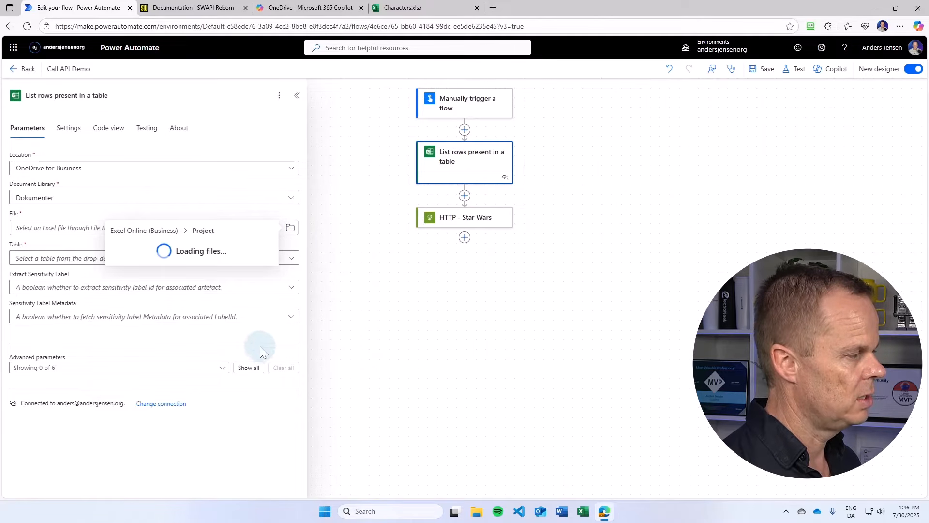
pyautogui.click(139, 251)
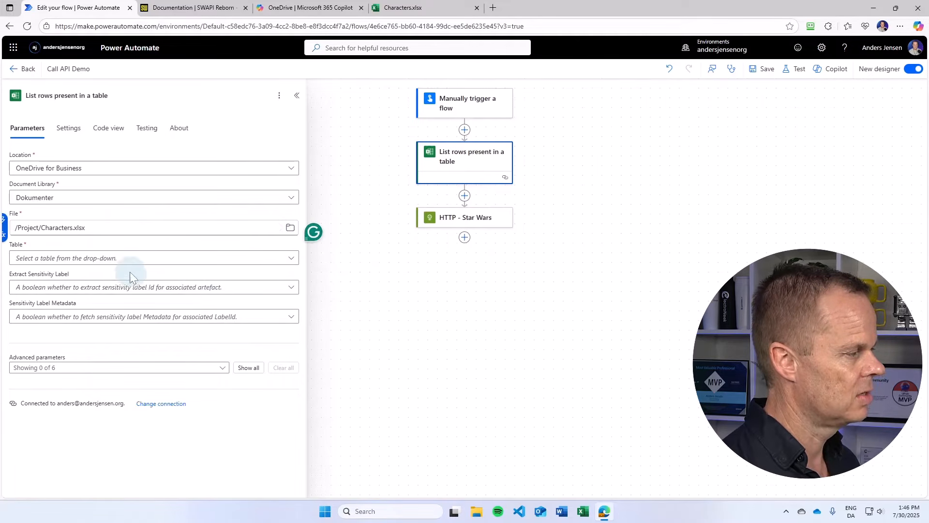
pyautogui.click(290, 259)
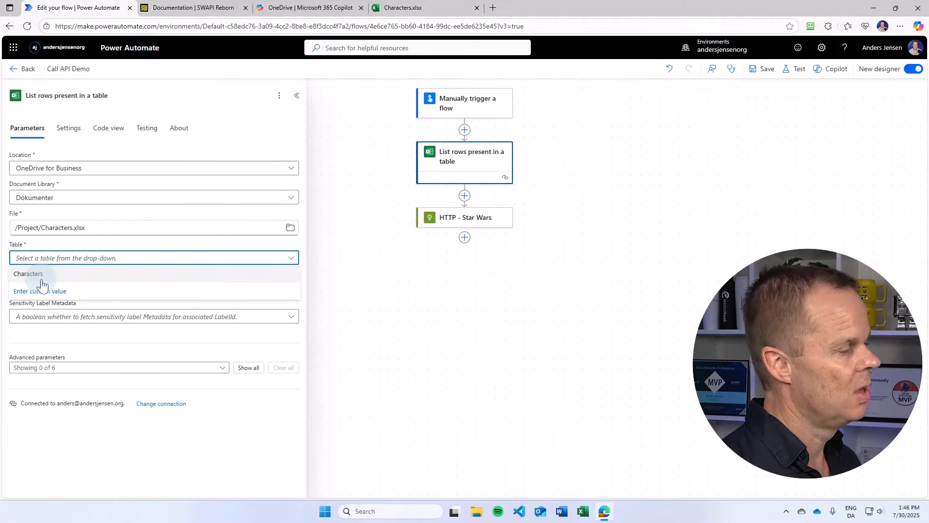
pyautogui.click(37, 278)
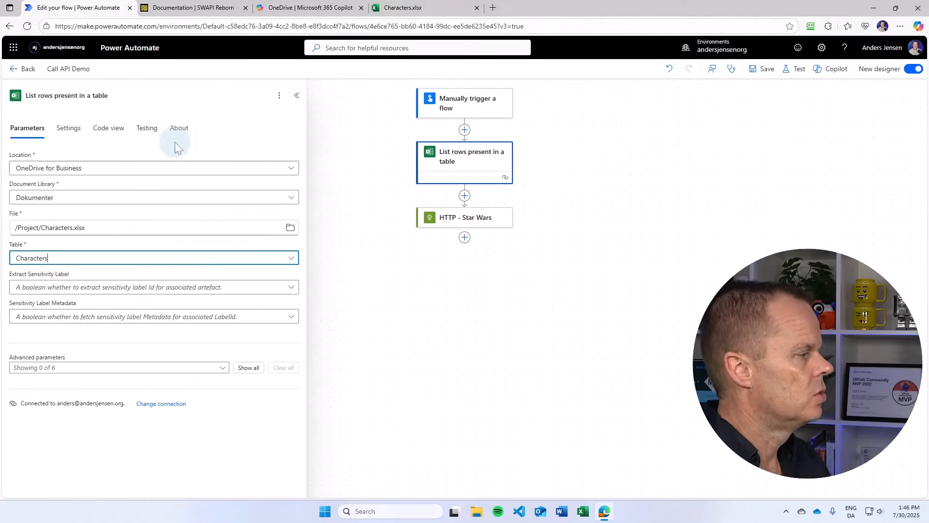
pyautogui.click(761, 69)
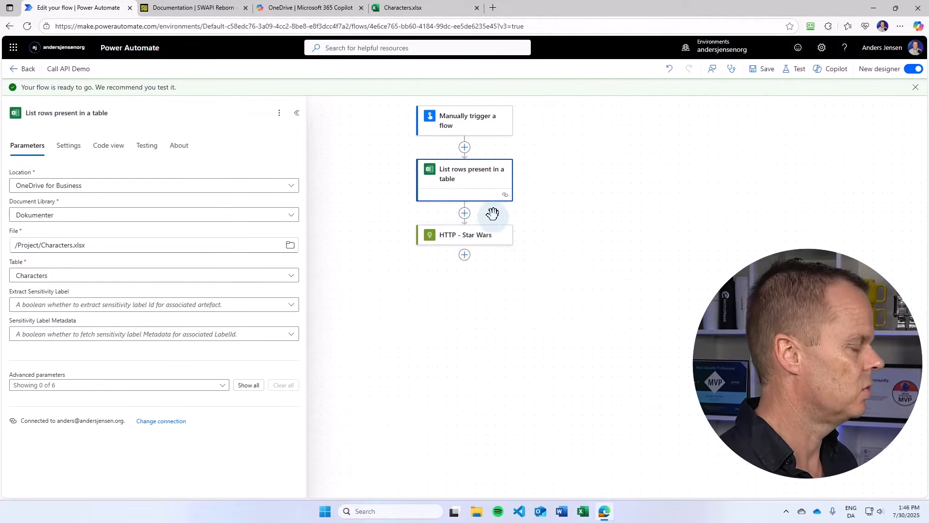
# - Add an Apply to each loop after the list action, iterating over its body/value output
pyautogui.click(465, 213)
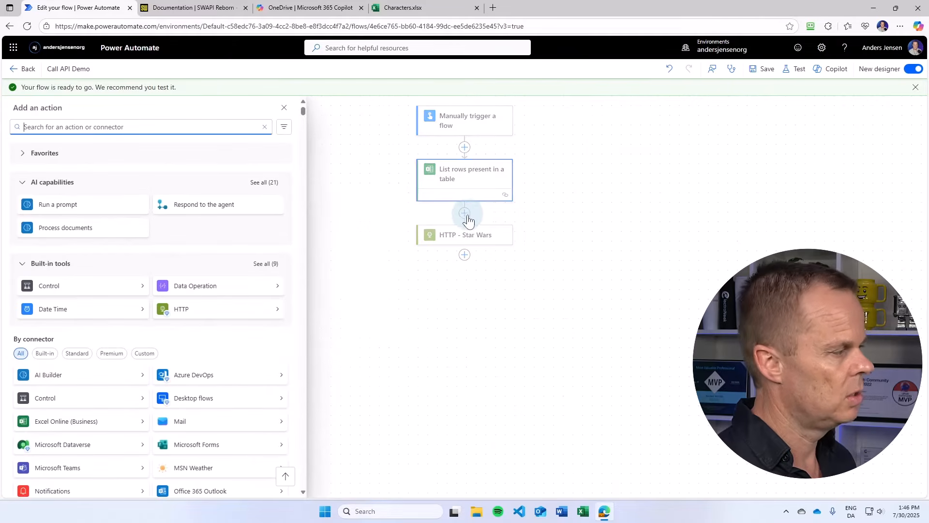
pyautogui.write('apply')
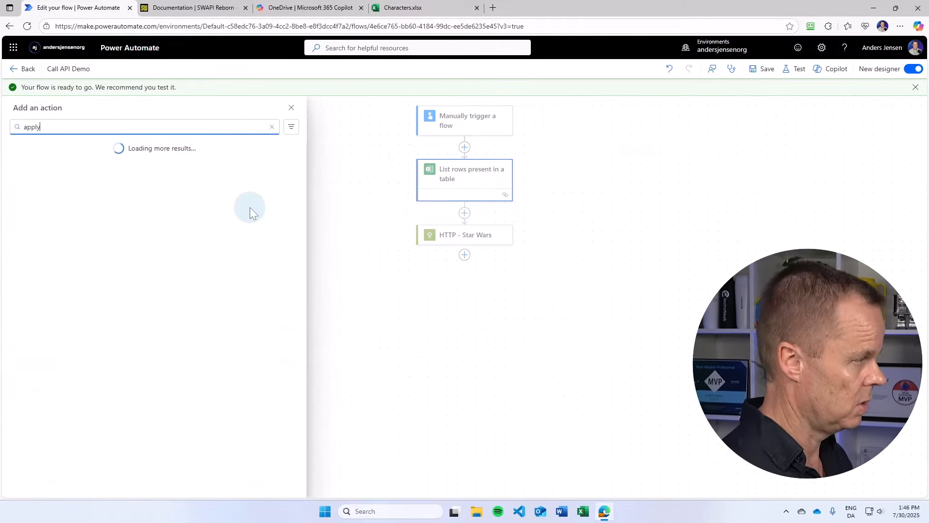
pyautogui.click(79, 247)
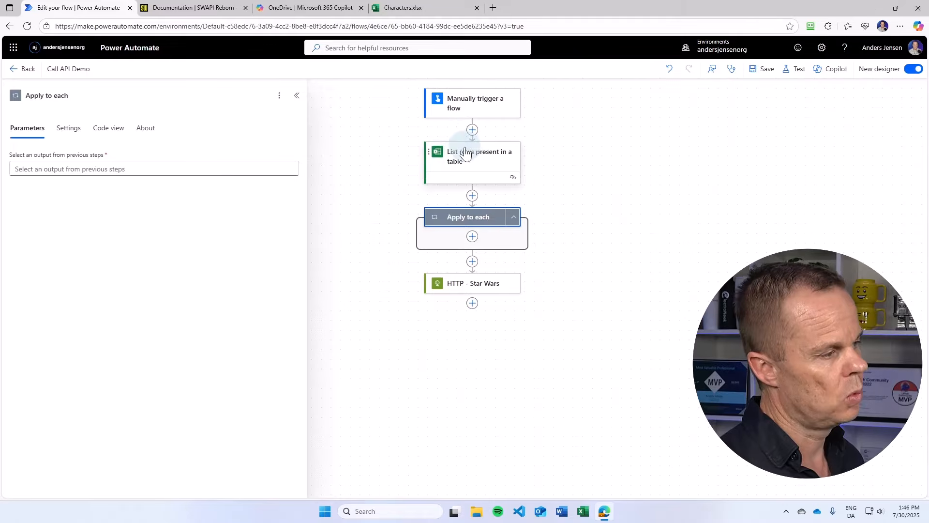
pyautogui.click(193, 168)
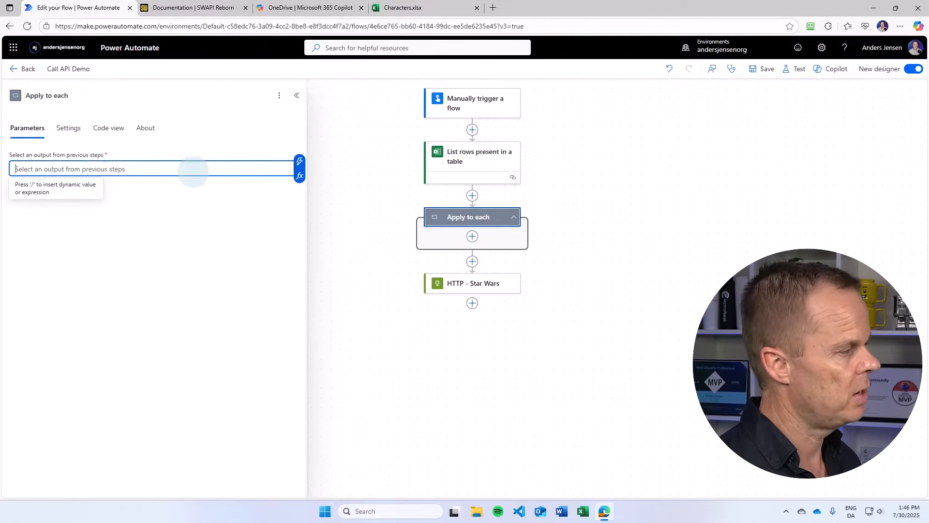
pyautogui.click(300, 162)
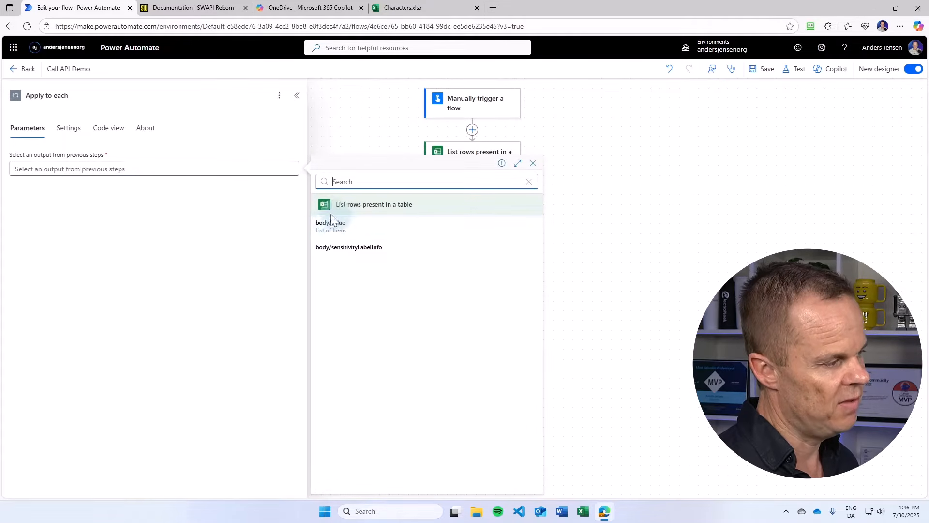
pyautogui.click(365, 233)
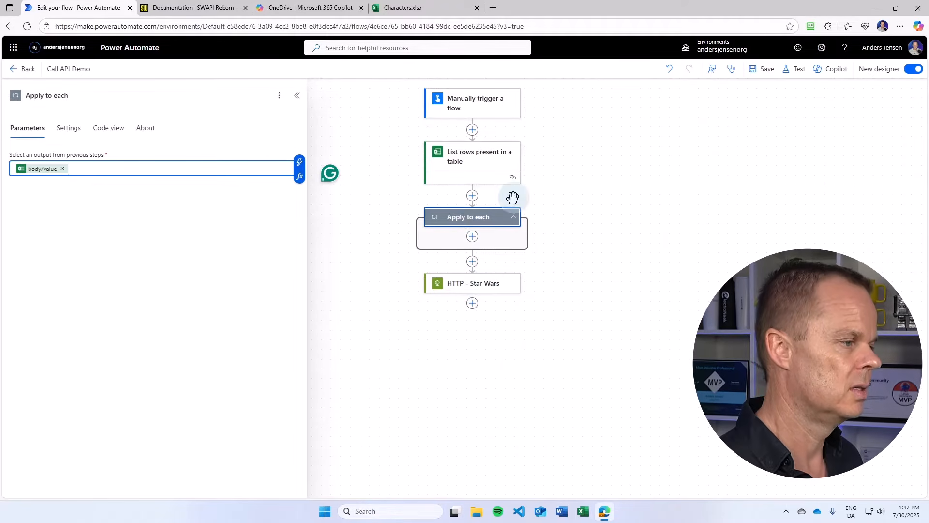
# - Move the HTTP - Star Wars action into the loop and replace the 3 at the end of its URI with the row's ID value
pyautogui.moveTo(485, 289); pyautogui.dragTo(488, 240)
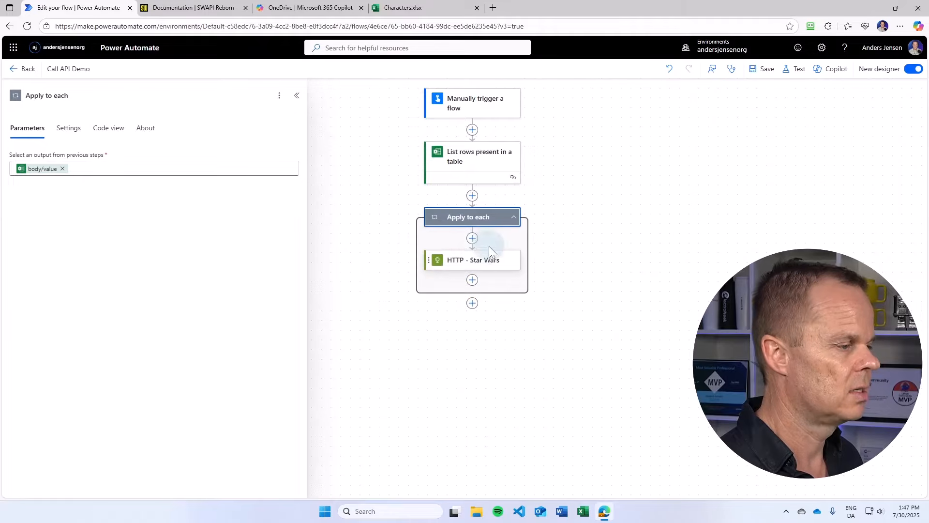
pyautogui.click(474, 266)
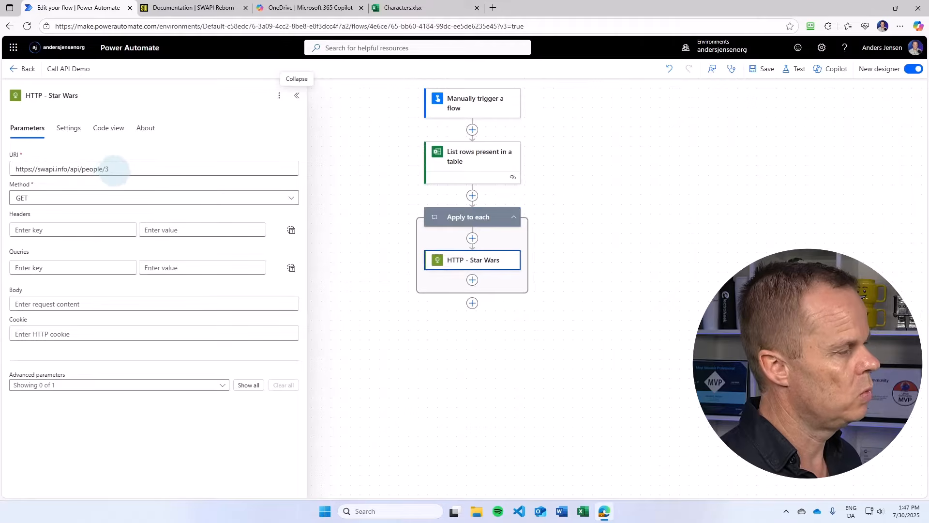
pyautogui.click(114, 170)
pyautogui.press('BackSpace')
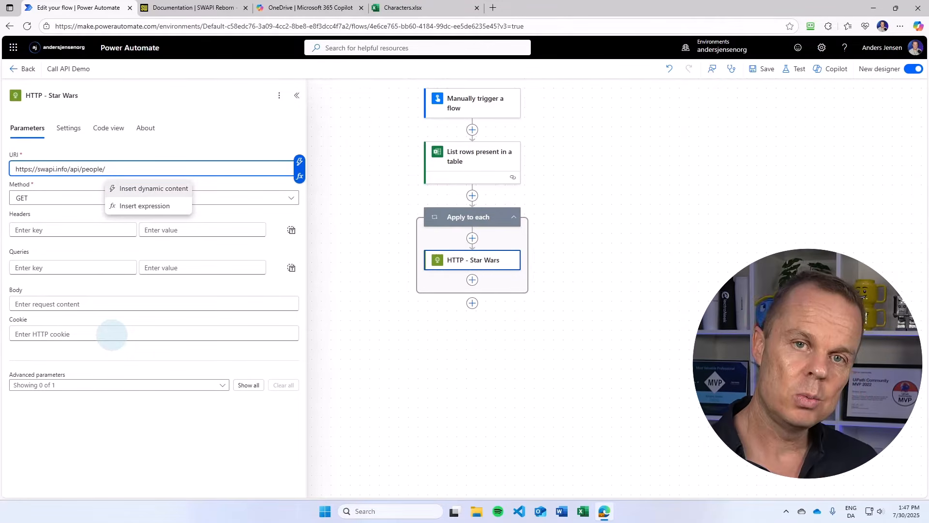
pyautogui.click(300, 161)
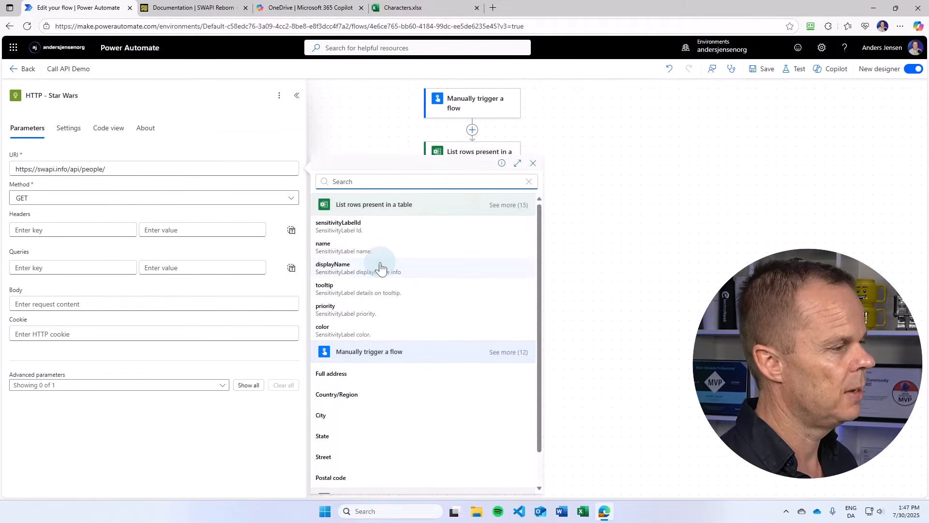
pyautogui.scroll(-1, 380, 266)
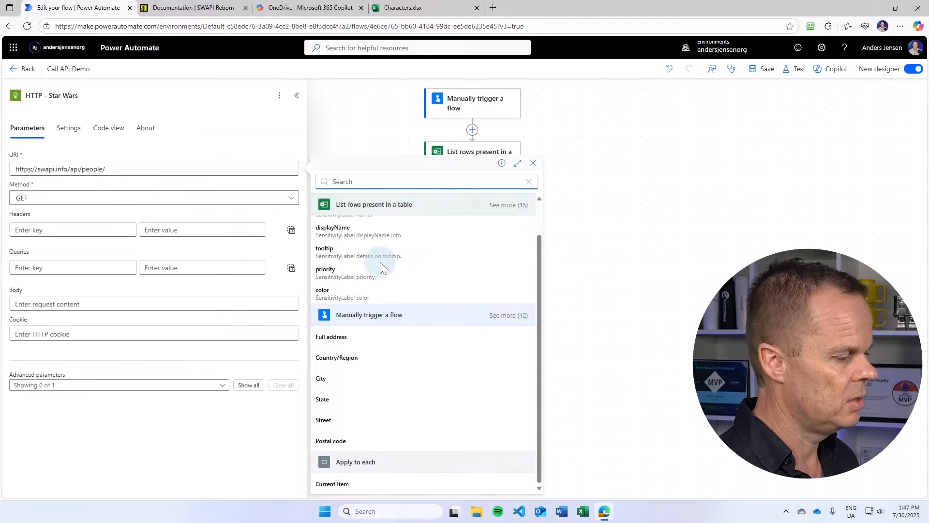
pyautogui.scroll(1, 380, 266)
pyautogui.click(517, 205)
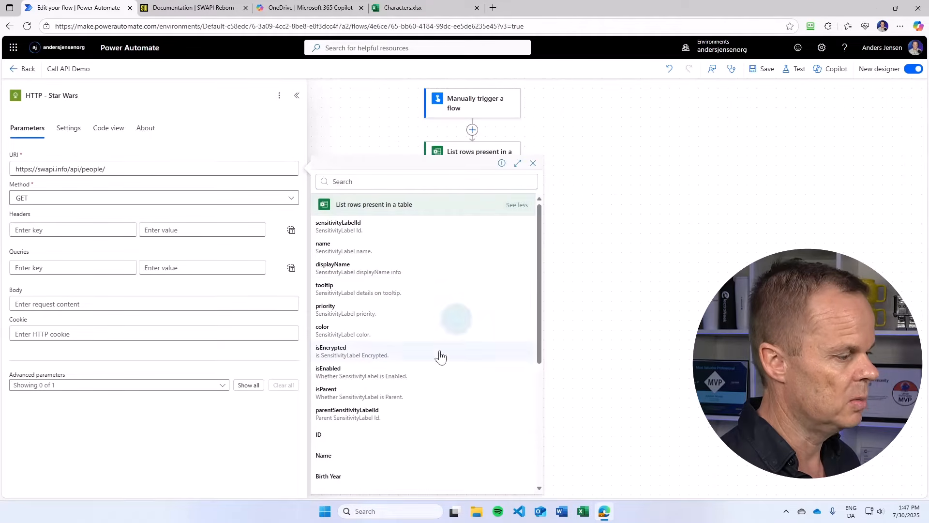
pyautogui.click(359, 437)
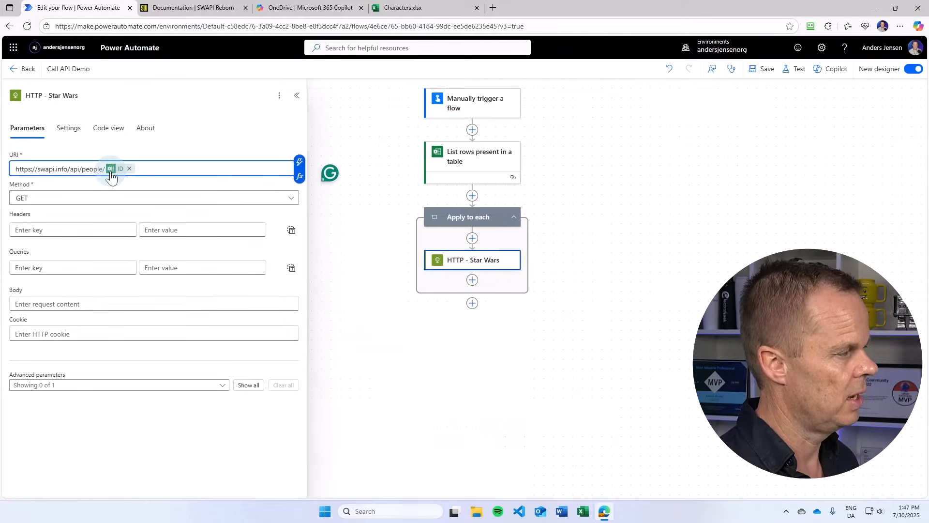
# - Save the flow and run a manual test of it
pyautogui.click(760, 72)
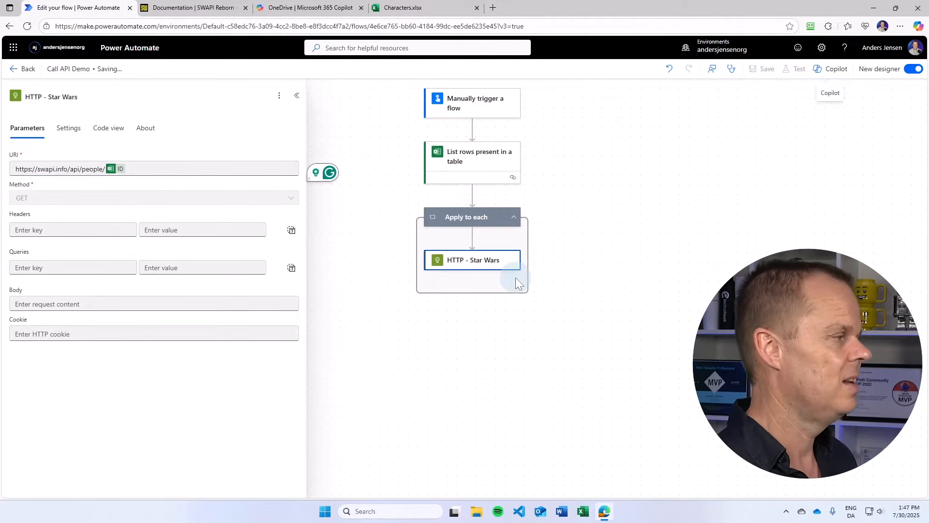
pyautogui.click(794, 69)
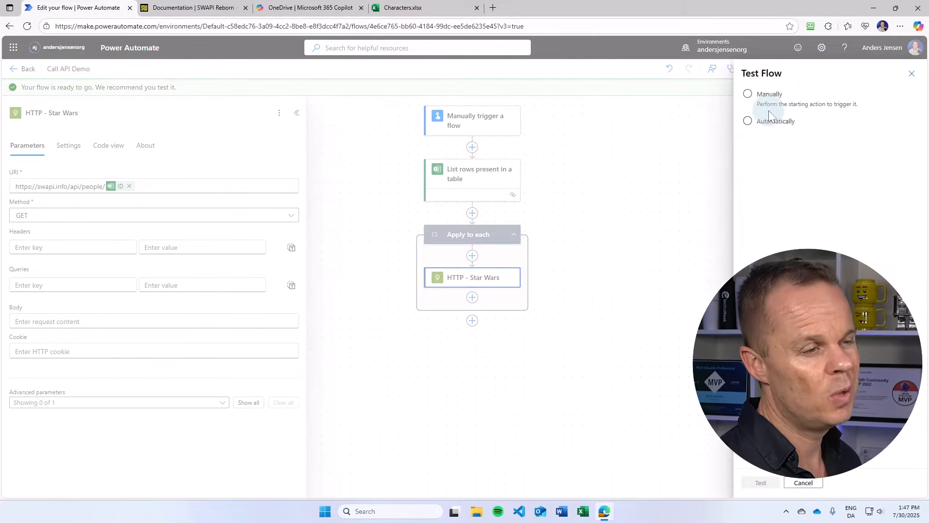
pyautogui.click(769, 104)
pyautogui.click(755, 483)
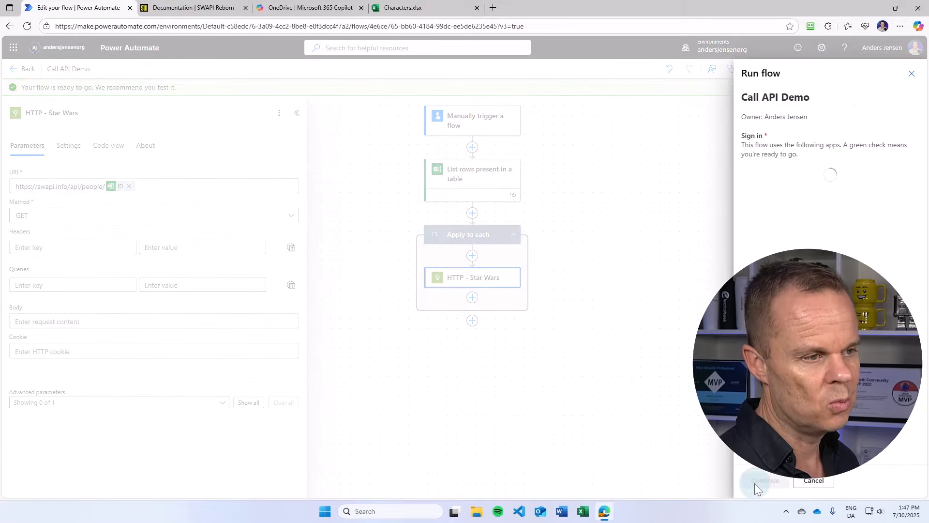
pyautogui.click(755, 481)
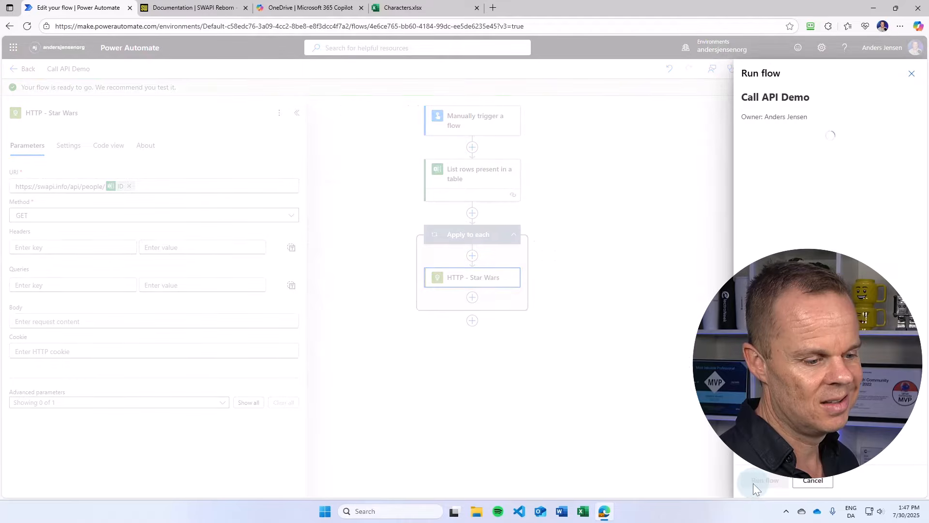
pyautogui.click(752, 482)
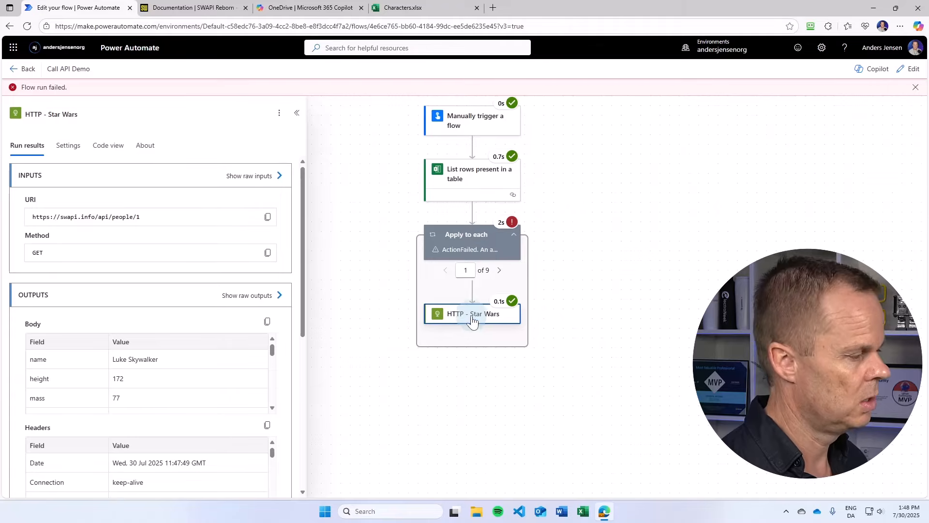
# - Inspect the raw outputs of the HTTP - Star Wars action across the loop's iterations, including the failed eighth iteration
pyautogui.click(243, 296)
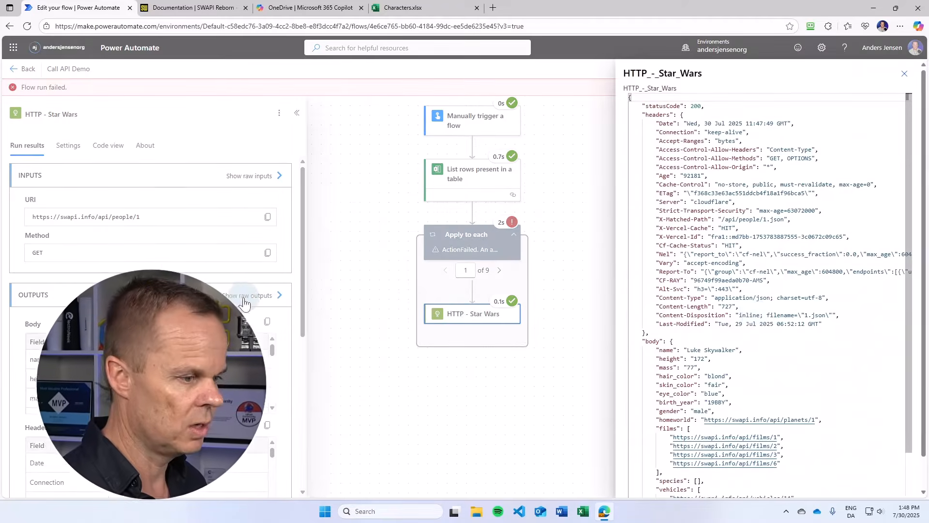
pyautogui.scroll(-3, 774, 368)
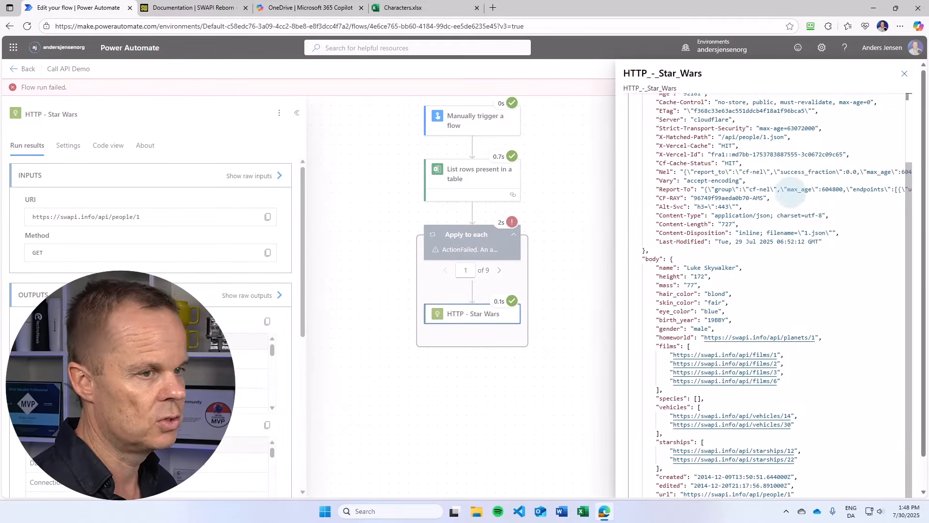
pyautogui.click(904, 74)
pyautogui.click(499, 271)
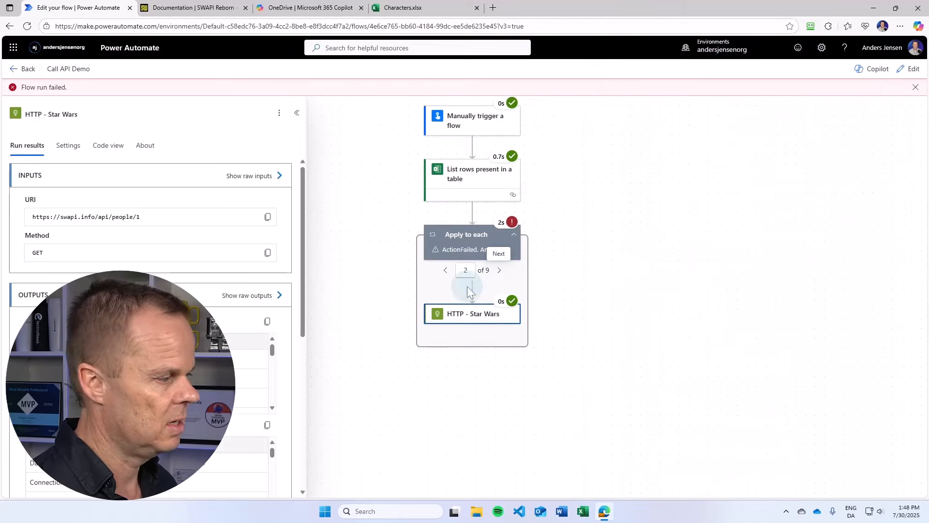
pyautogui.click(247, 296)
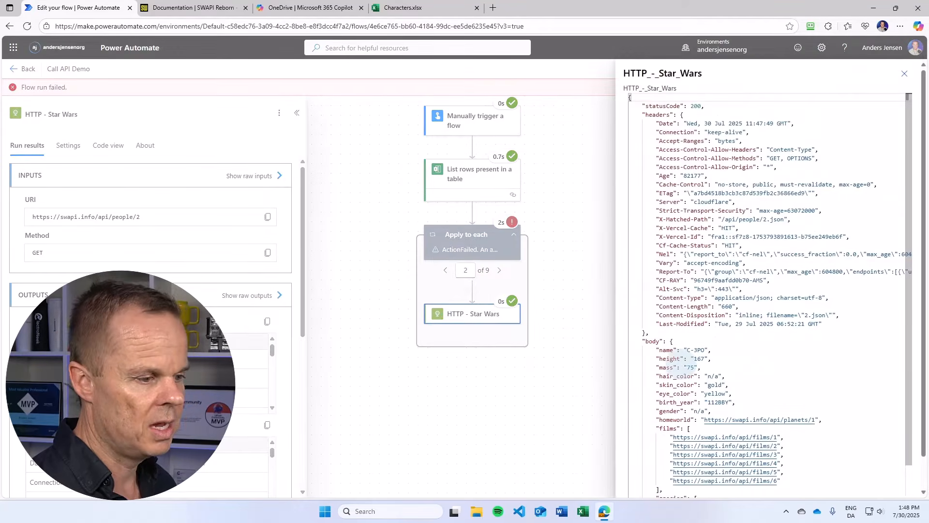
pyautogui.click(904, 74)
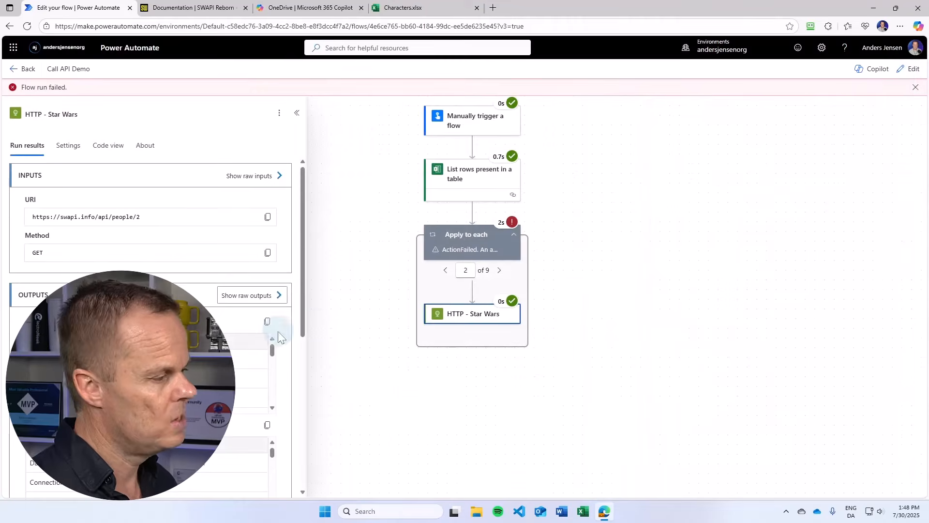
pyautogui.click(500, 270)
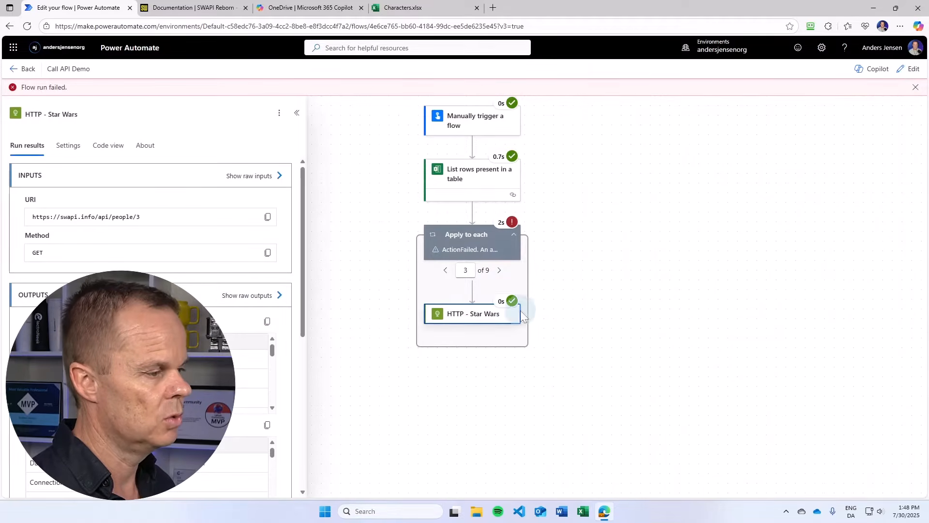
pyautogui.click(499, 270)
pyautogui.click(500, 271)
pyautogui.click(499, 270)
pyautogui.click(500, 271)
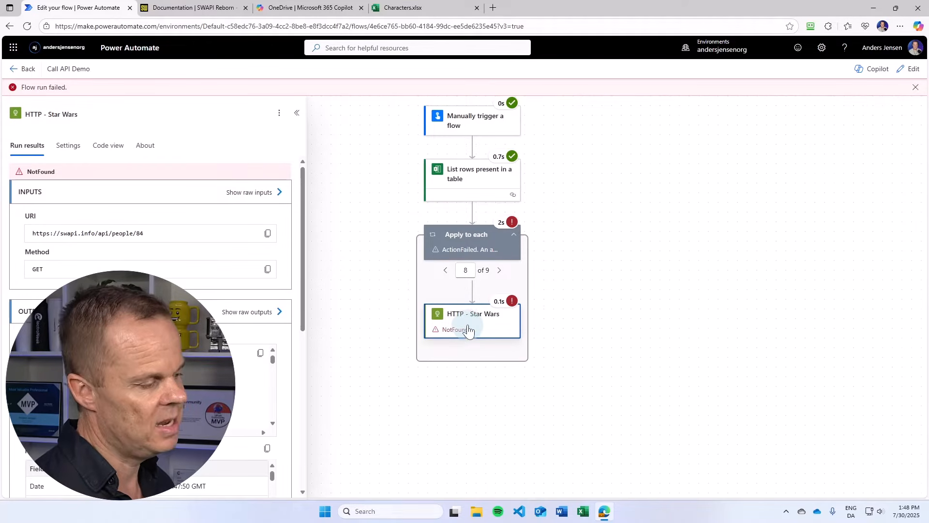
pyautogui.click(260, 316)
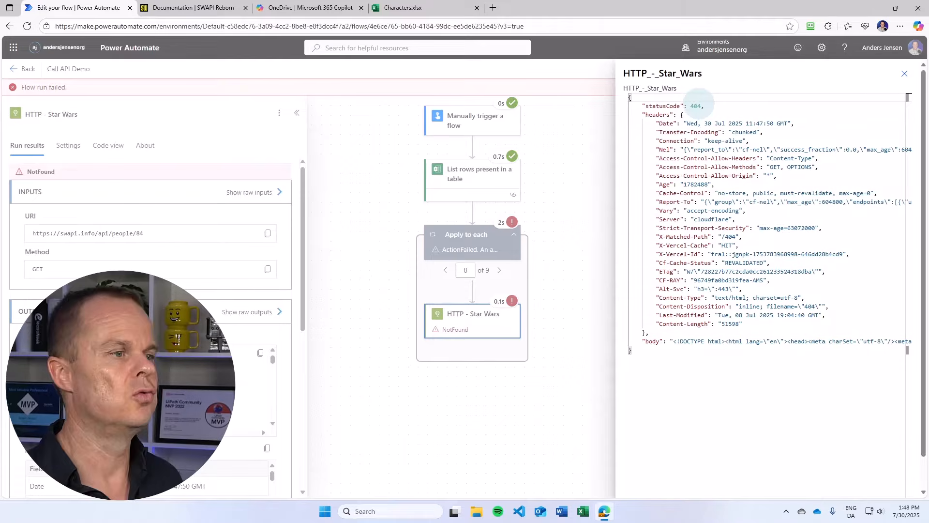
pyautogui.click(904, 73)
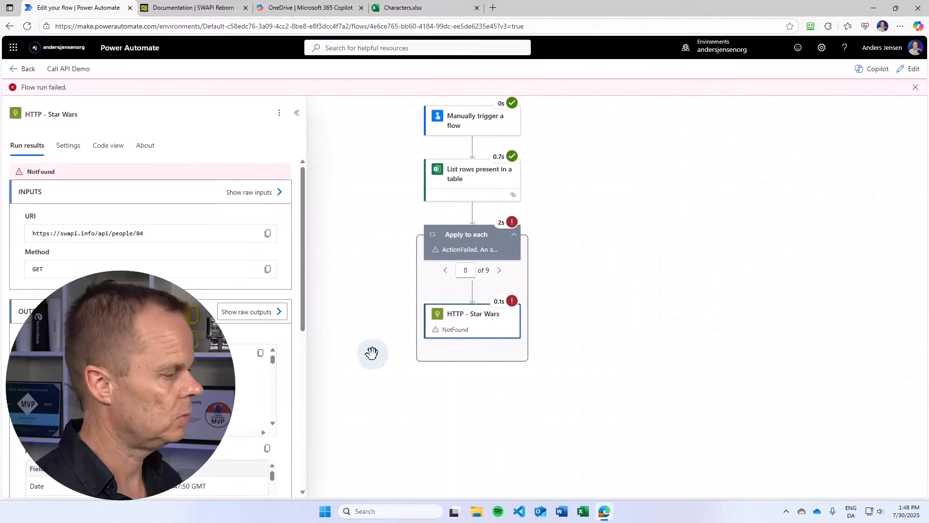
pyautogui.click(499, 270)
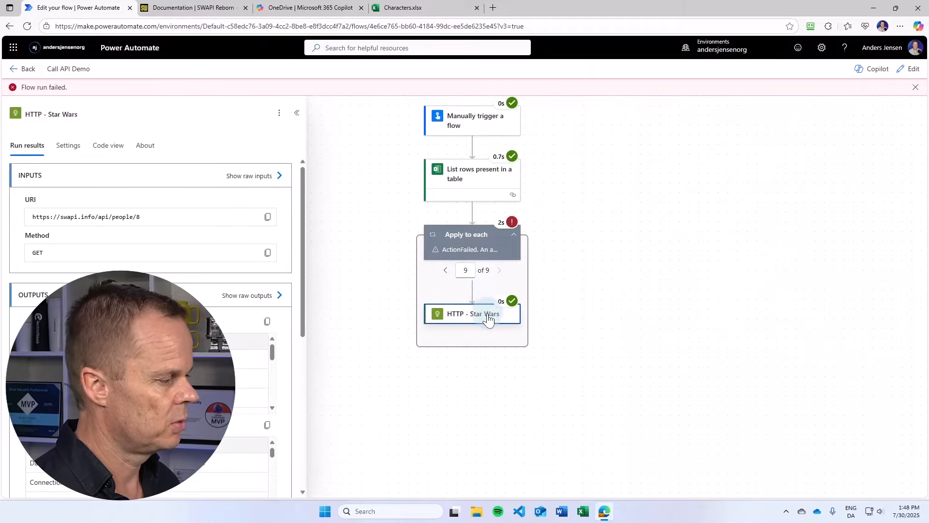
pyautogui.click(278, 296)
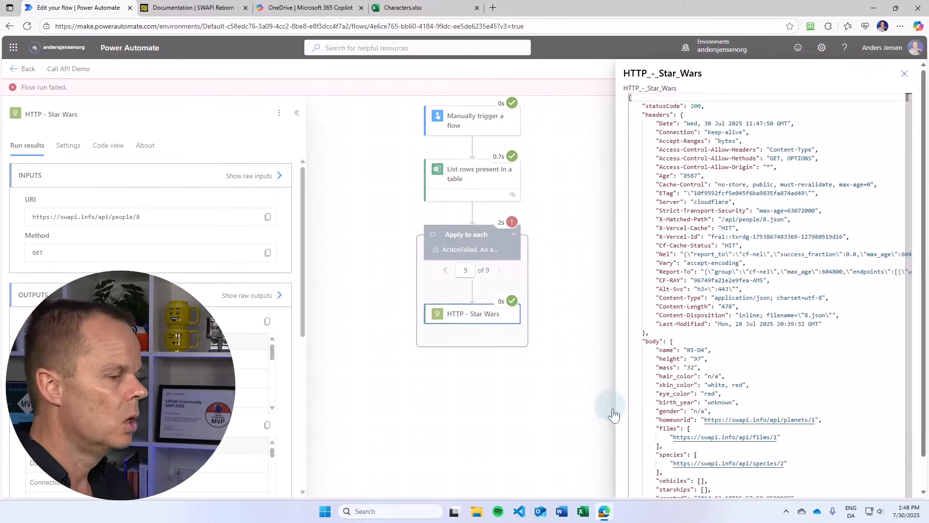
pyautogui.click(904, 73)
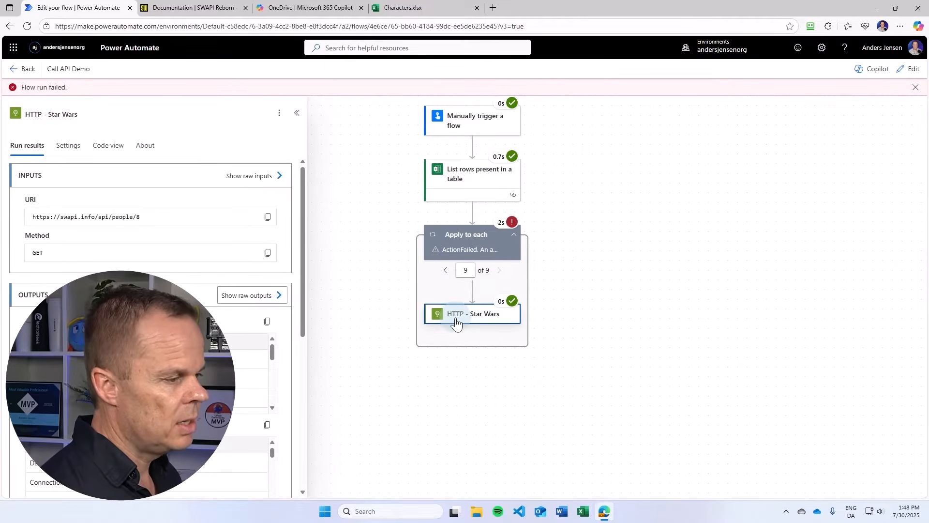
pyautogui.click(271, 298)
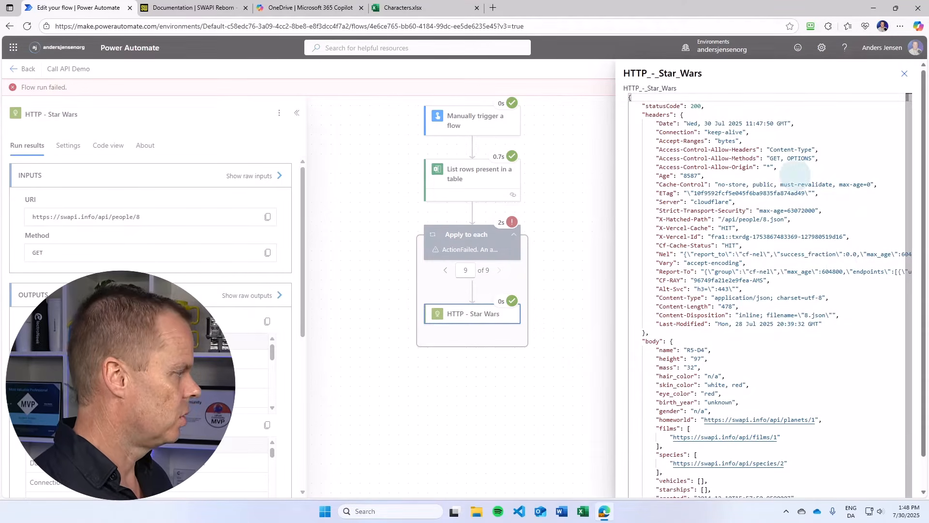
# - Copy the entire raw output JSON of the ninth iteration and paste it into a new Notepad document
pyautogui.click(772, 189)
pyautogui.hotkey('ctrl', 'a')
pyautogui.hotkey('ctrl', 'c')
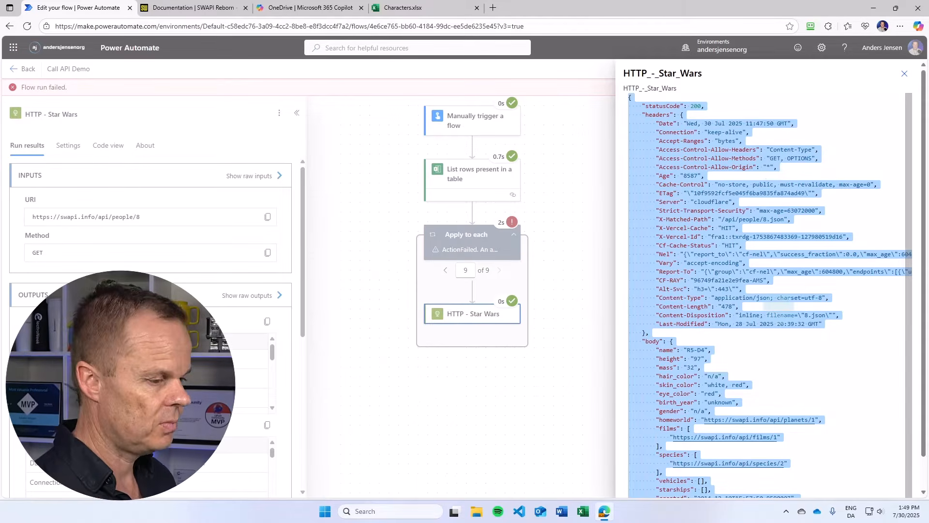
pyautogui.click(328, 514)
pyautogui.write('notepad')
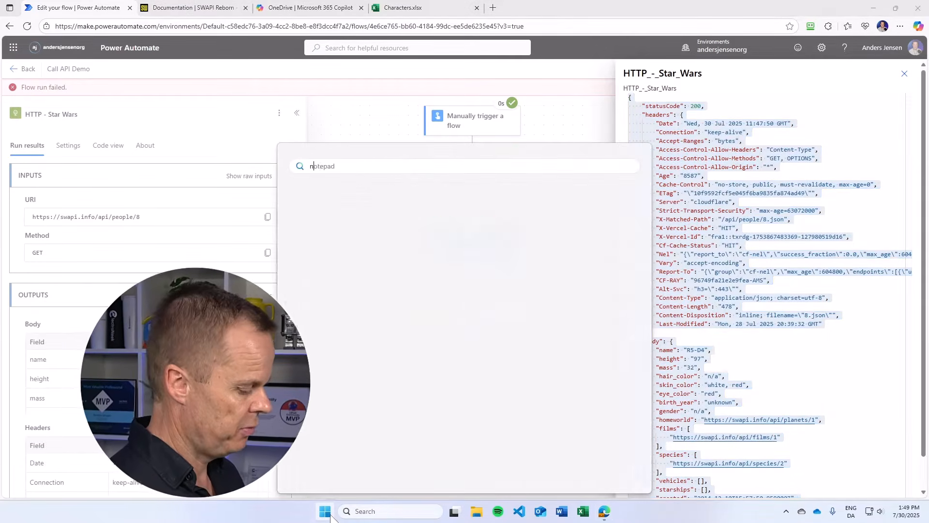
pyautogui.press('Return')
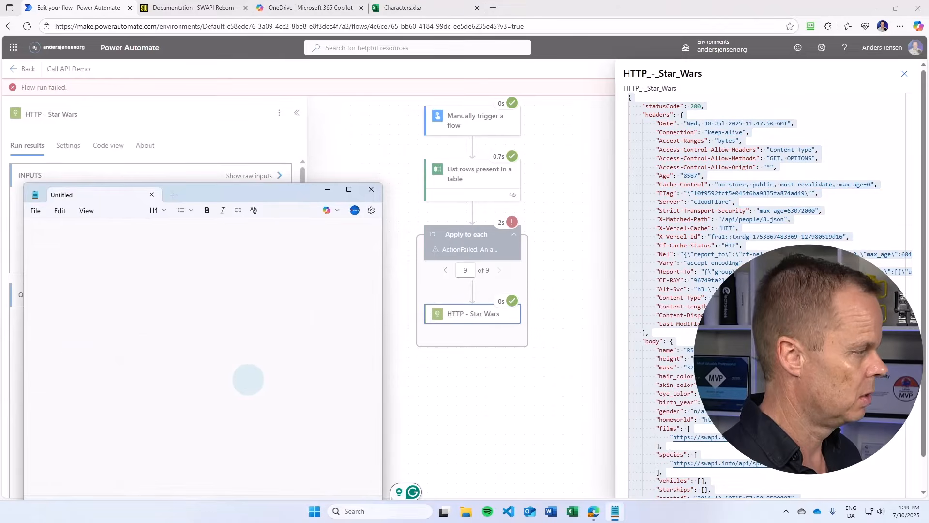
pyautogui.hotkey('ctrl', 'v')
pyautogui.scroll(10, 249, 401)
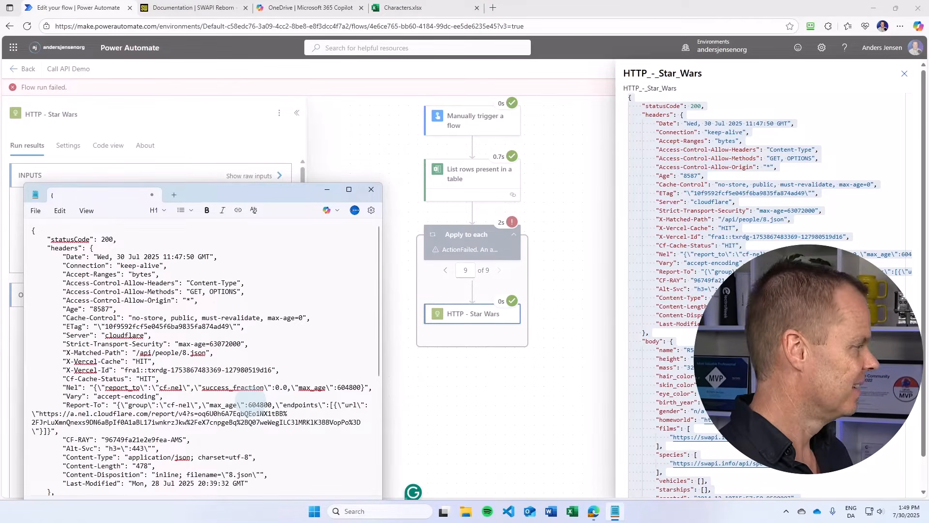
# - Close the raw output panel and examine the body fields, such as name, in the pasted JSON
pyautogui.click(904, 74)
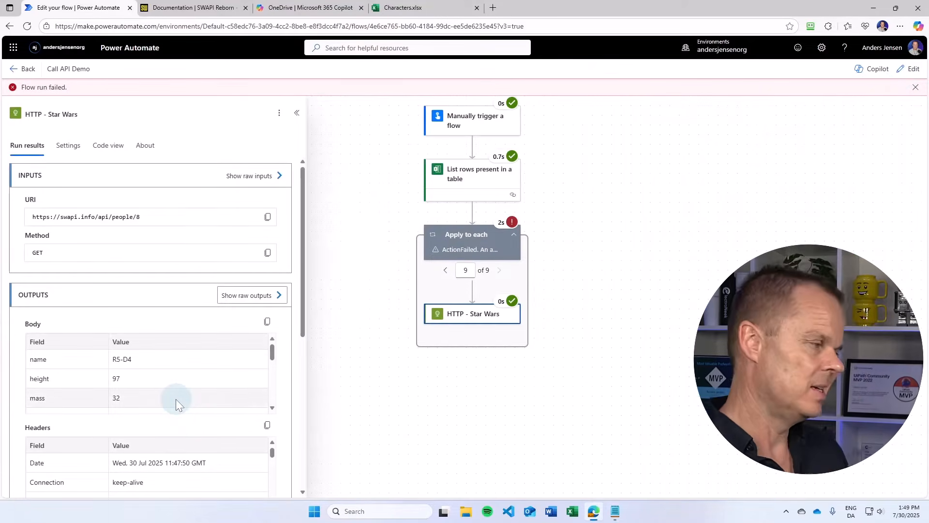
pyautogui.click(615, 511)
pyautogui.moveTo(240, 193); pyautogui.dragTo(260, 80)
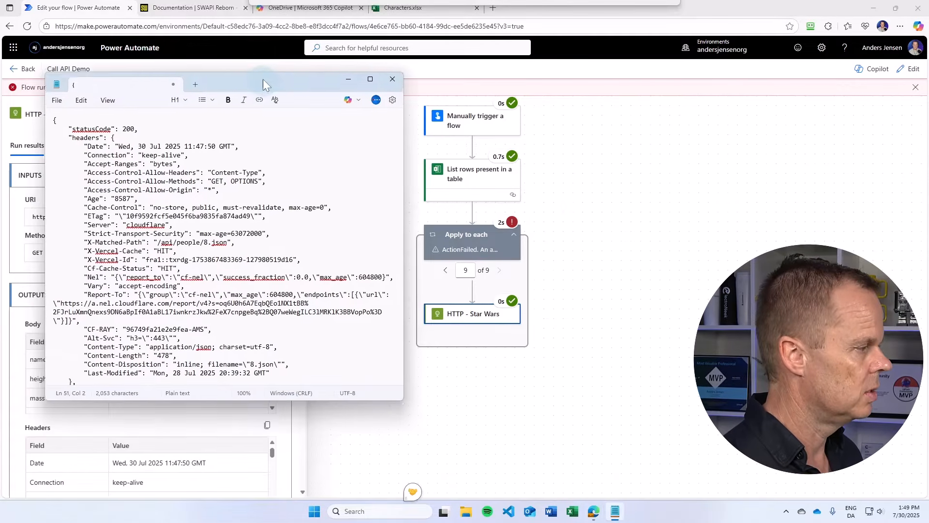
pyautogui.scroll(-5, 179, 320)
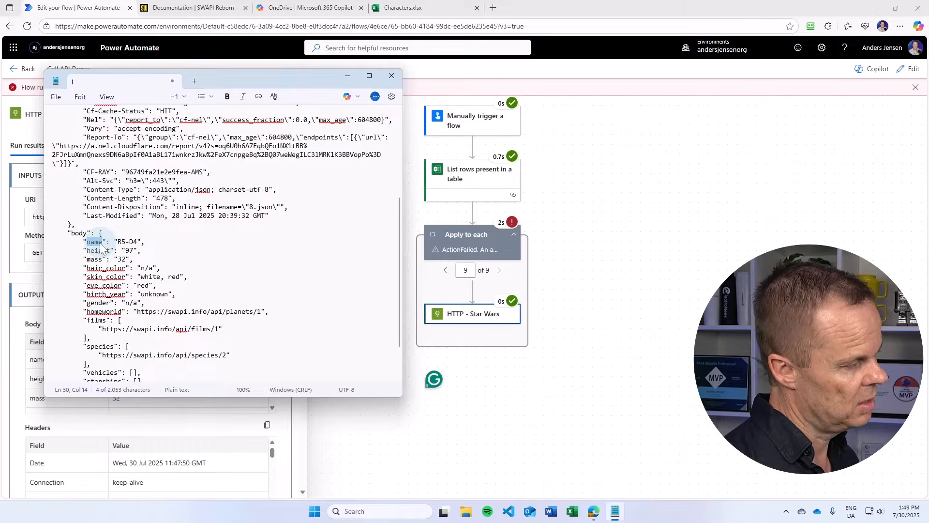
pyautogui.moveTo(83, 242); pyautogui.dragTo(103, 241)
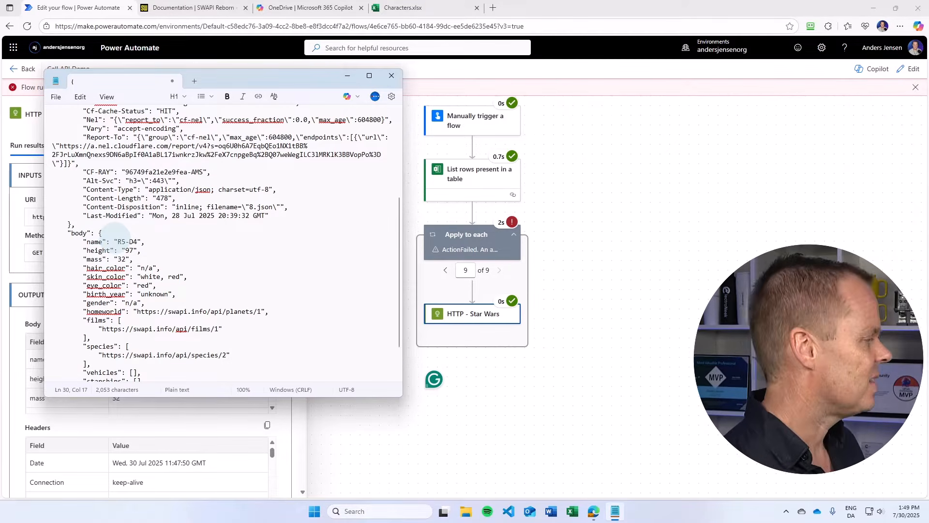
# - Open the flow for editing and add a Compose action after HTTP - Star Wars inside the Apply to each loop
pyautogui.click(907, 71)
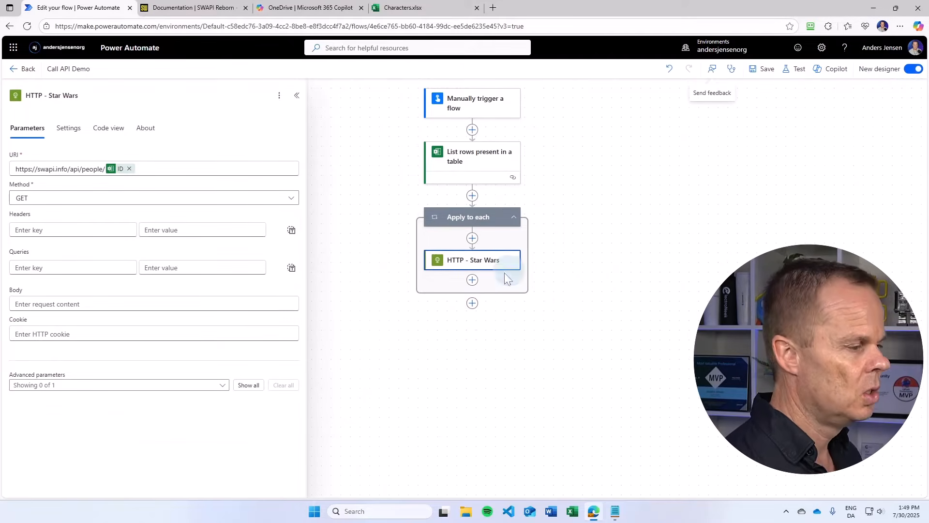
pyautogui.click(472, 280)
pyautogui.click(365, 256)
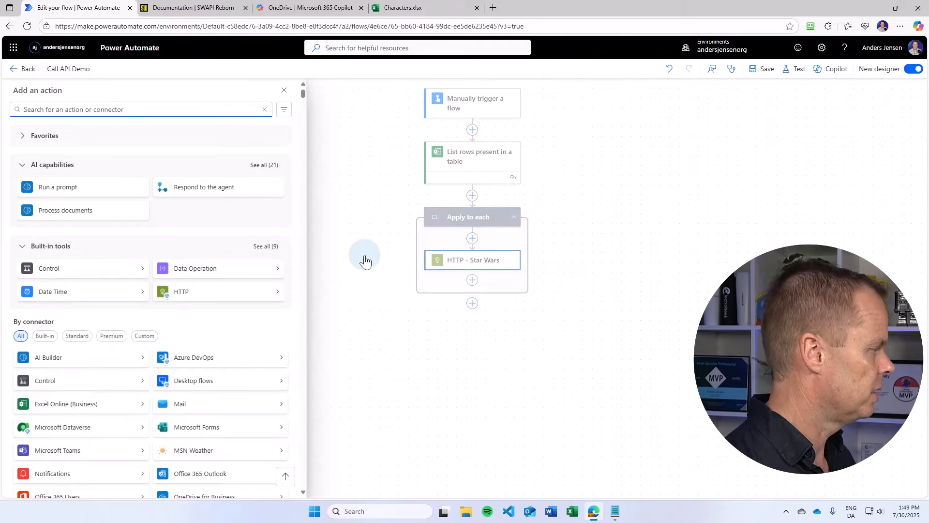
pyautogui.write('co')
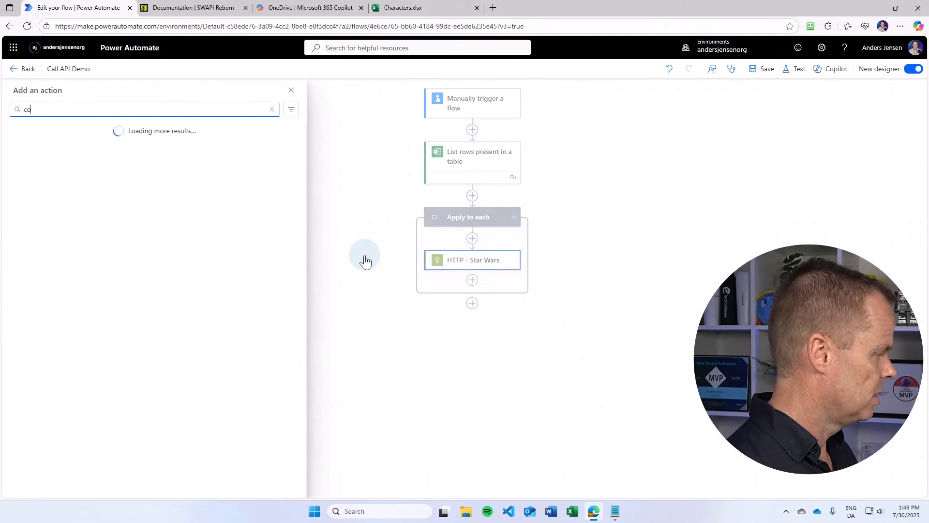
pyautogui.write('mpose')
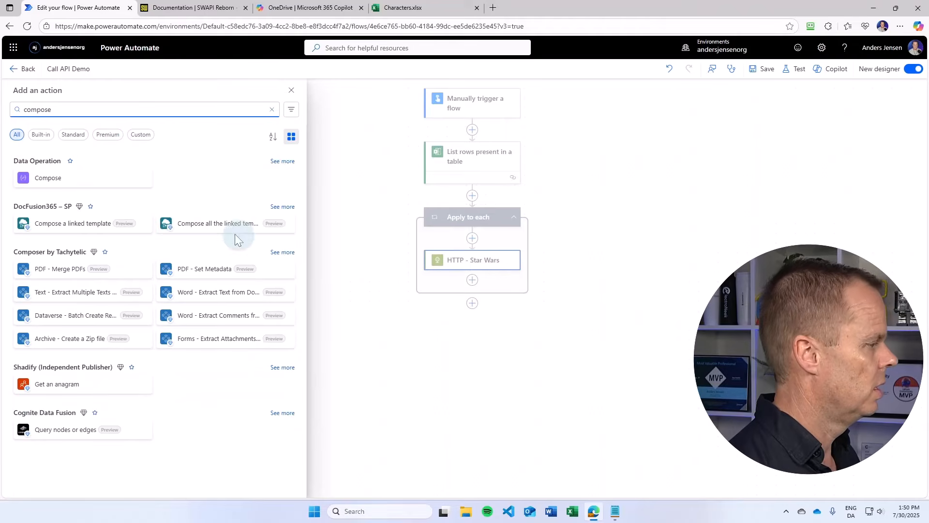
pyautogui.click(56, 184)
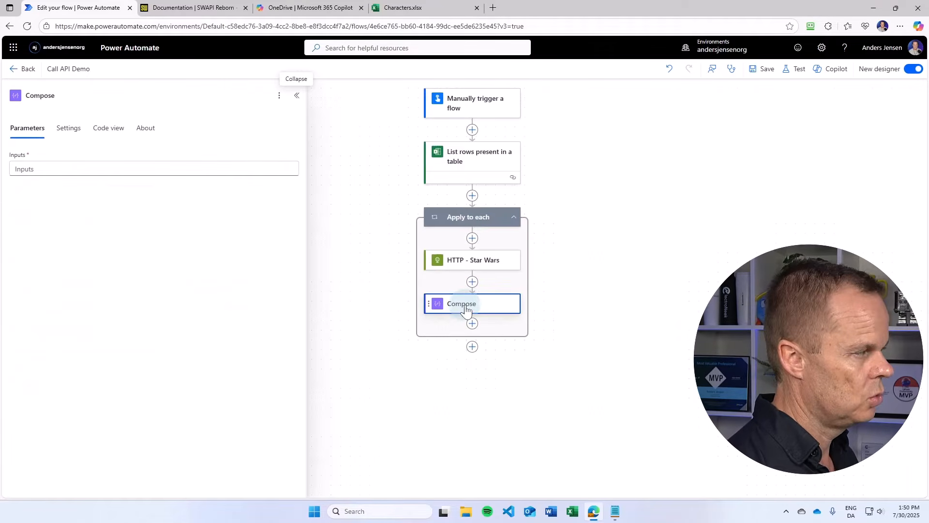
# - Set the Compose input to the expression body('HTTP_-_Star_Wars')?['name'] and save the flow
pyautogui.click(48, 168)
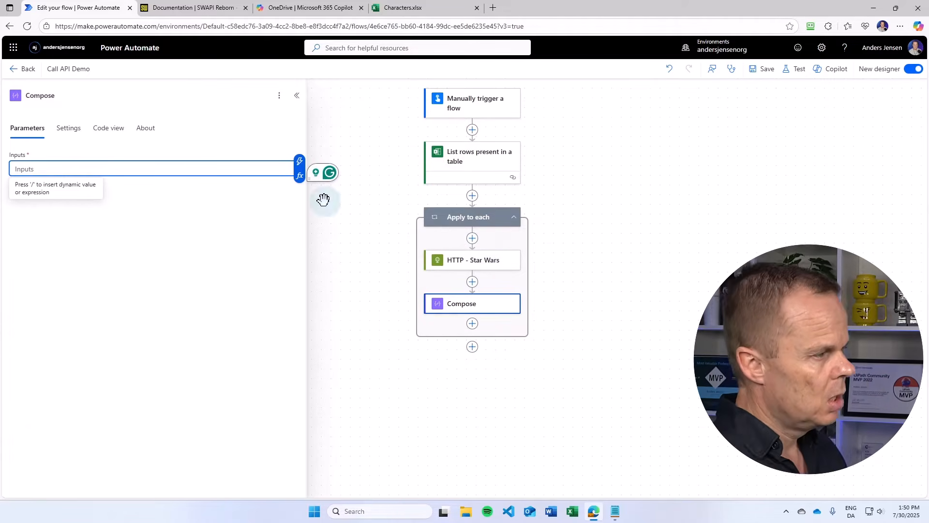
pyautogui.click(301, 177)
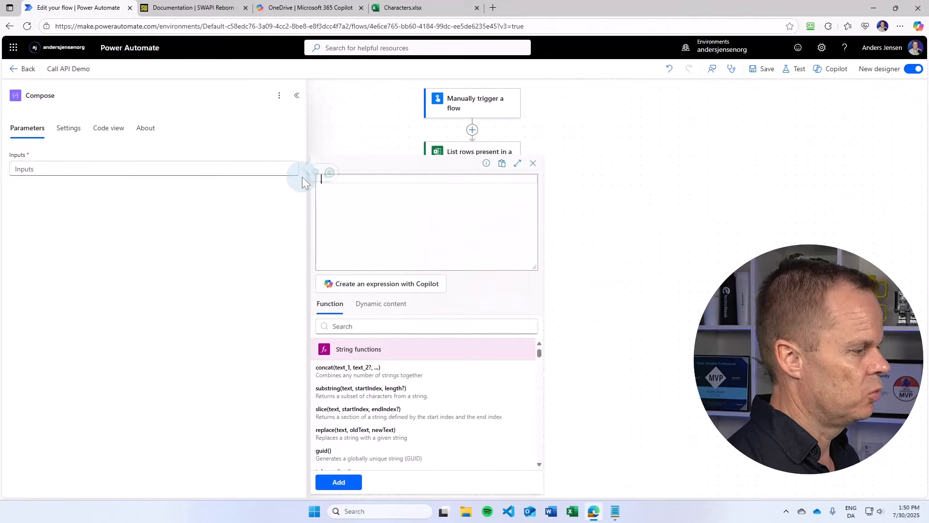
pyautogui.click(381, 305)
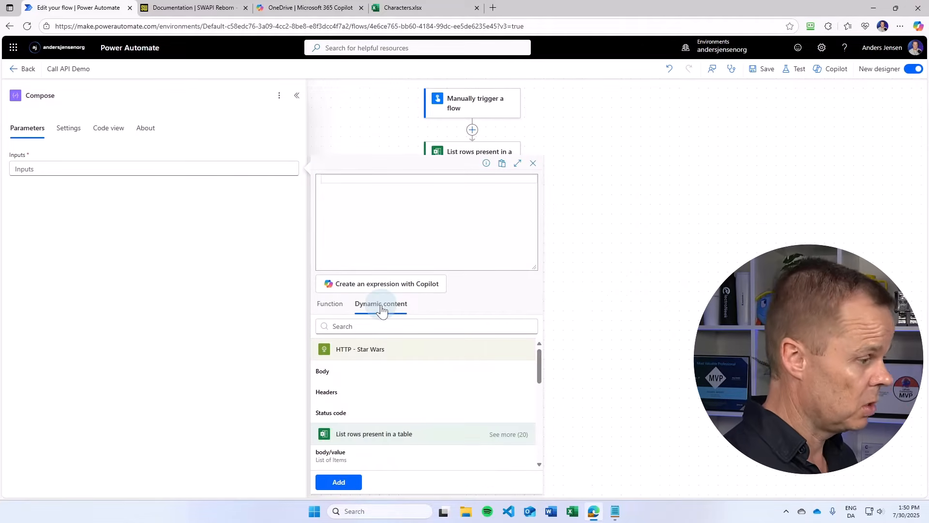
pyautogui.click(331, 376)
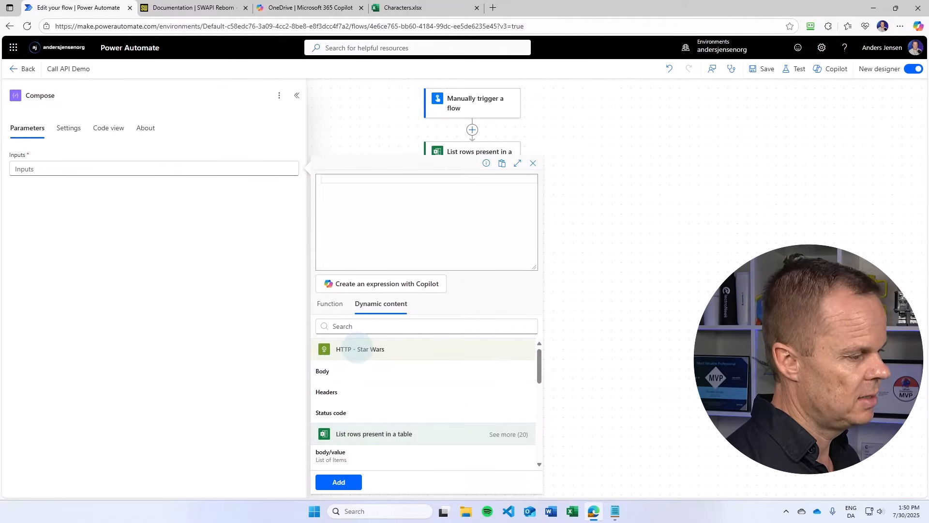
pyautogui.click(345, 377)
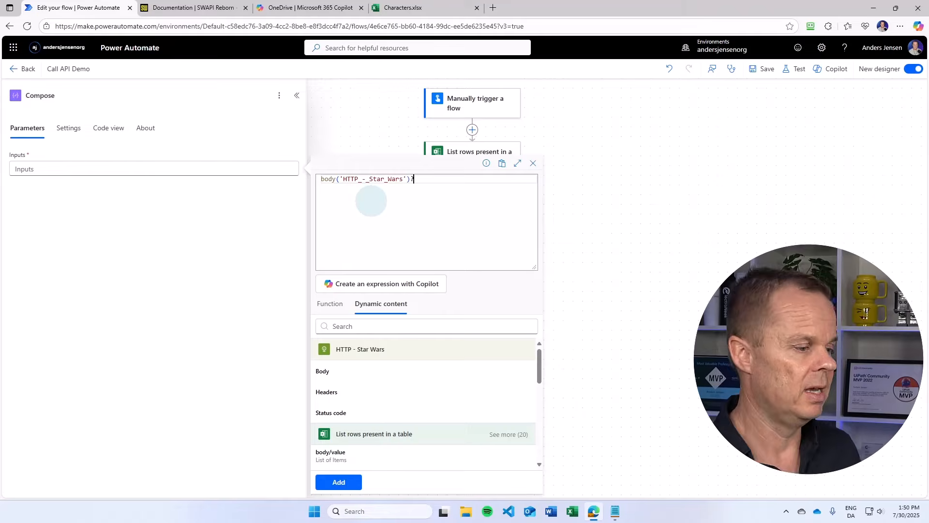
pyautogui.click(615, 511)
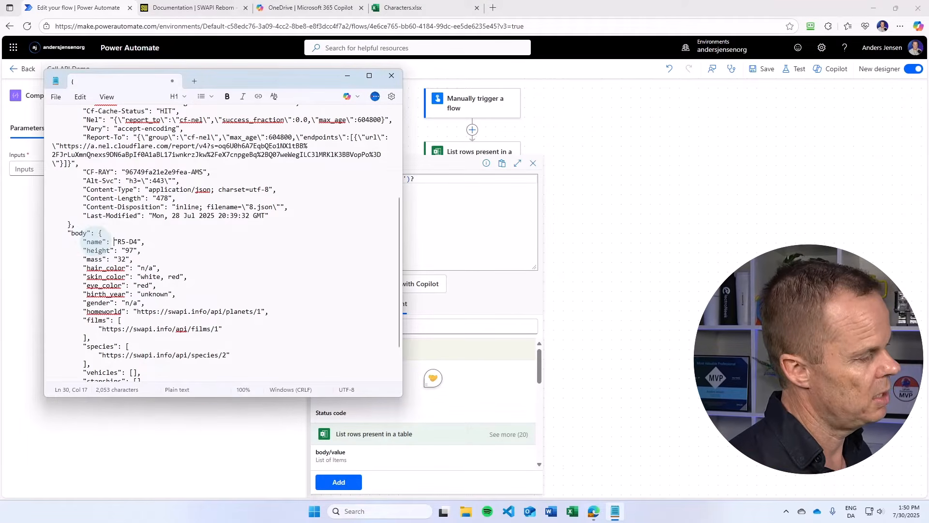
pyautogui.click(453, 189)
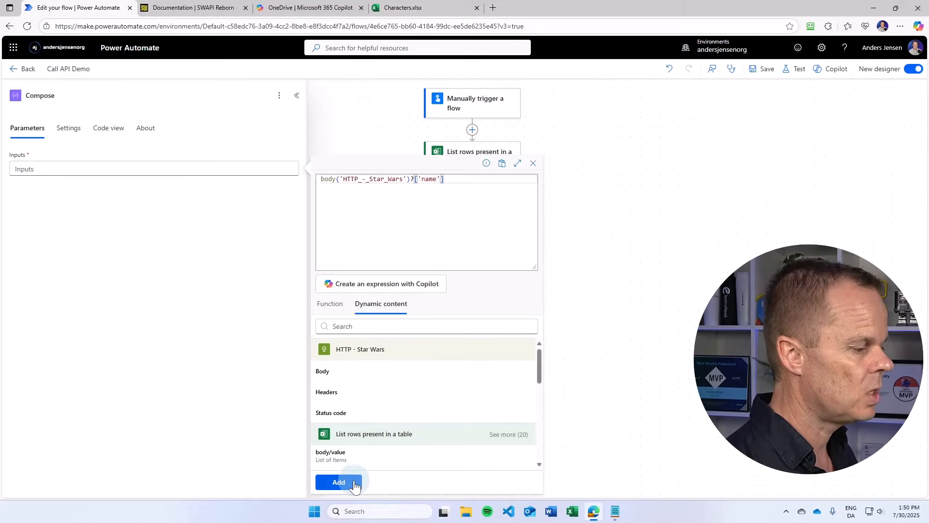
pyautogui.click(339, 482)
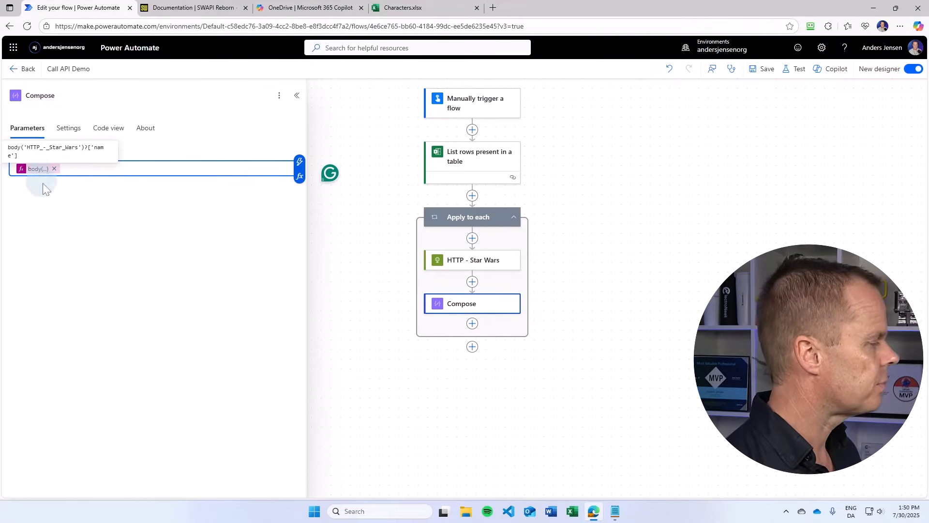
pyautogui.click(763, 70)
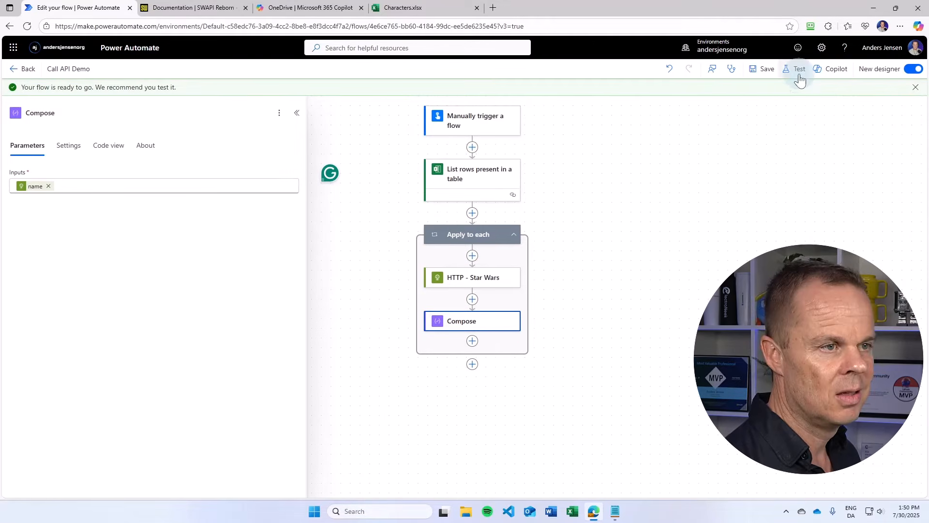
# - Run a manual test of the flow
pyautogui.click(798, 71)
pyautogui.click(747, 94)
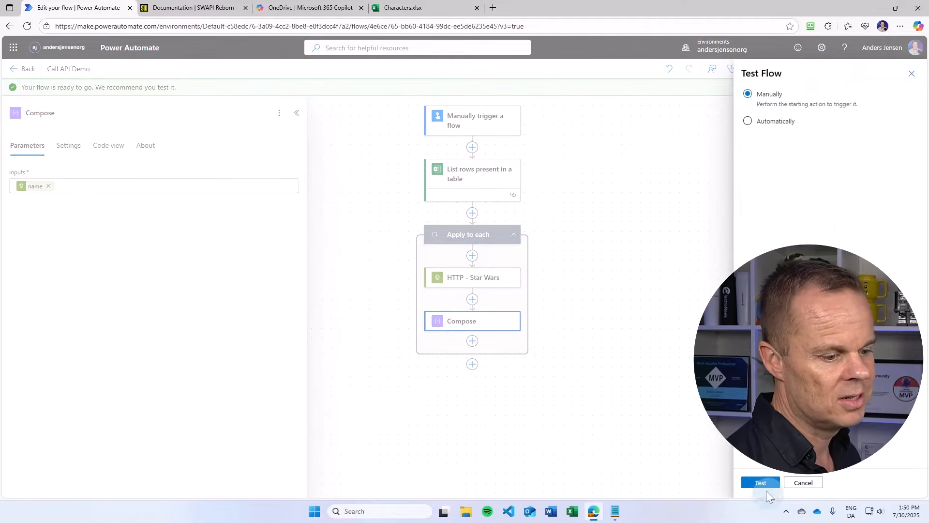
pyautogui.click(763, 482)
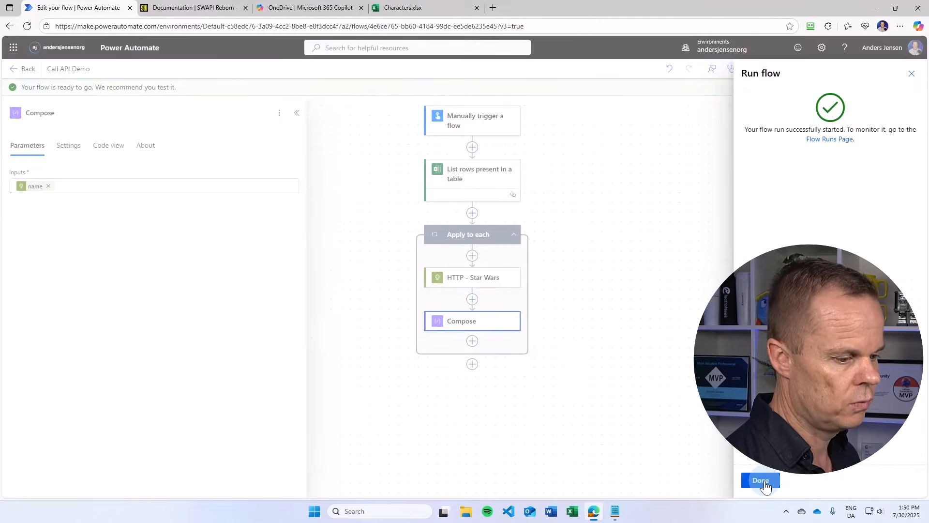
pyautogui.click(763, 480)
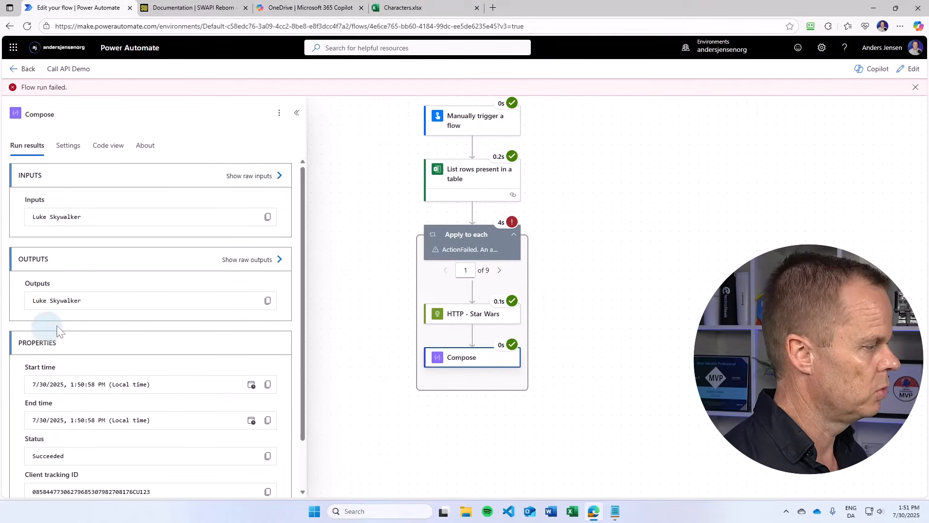
# - Step through the Apply to each iterations and inspect the Compose outputs, including the raw output
pyautogui.click(499, 271)
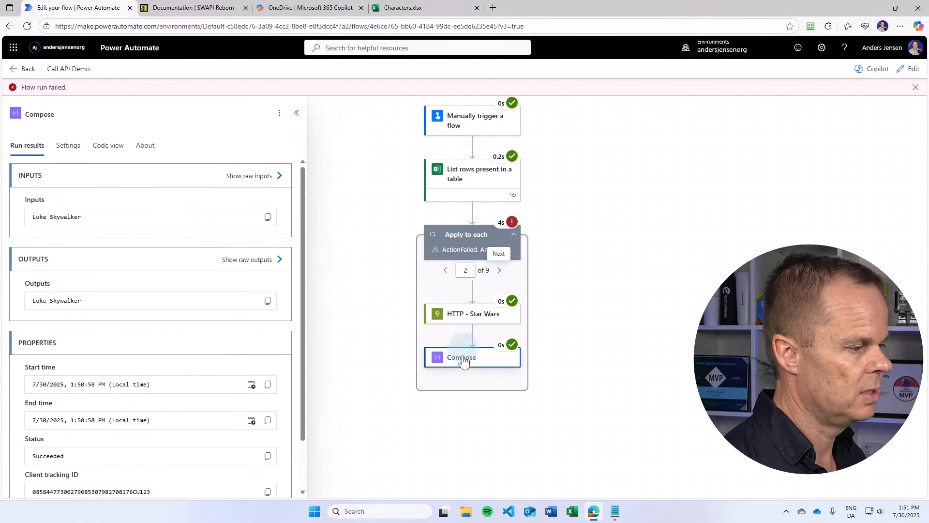
pyautogui.click(499, 271)
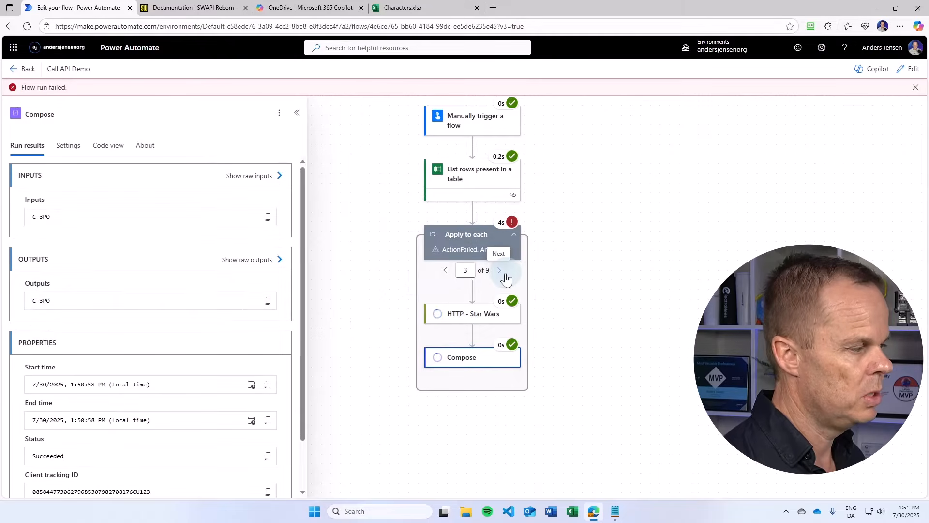
pyautogui.click(226, 263)
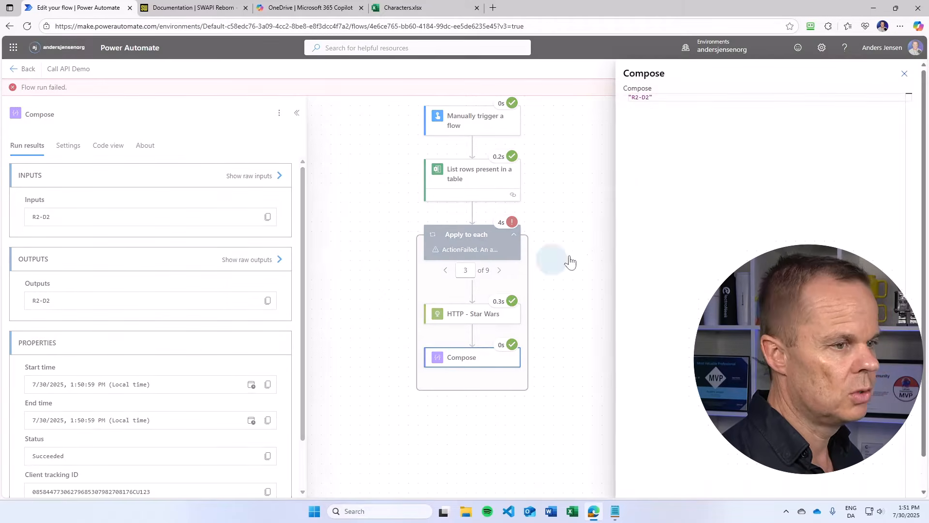
pyautogui.click(904, 76)
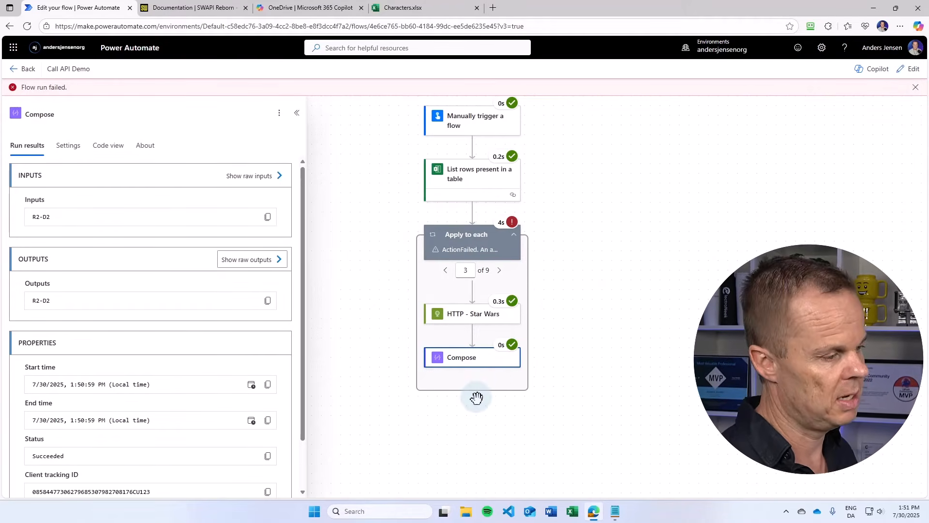
# - Open the flow for editing and insert a Parse JSON action between HTTP - Star Wars and Compose
pyautogui.click(909, 75)
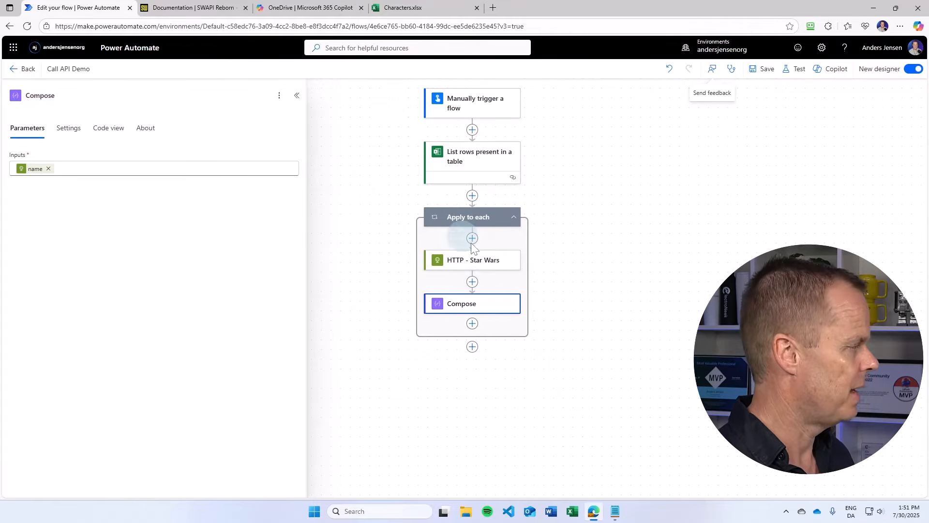
pyautogui.click(474, 286)
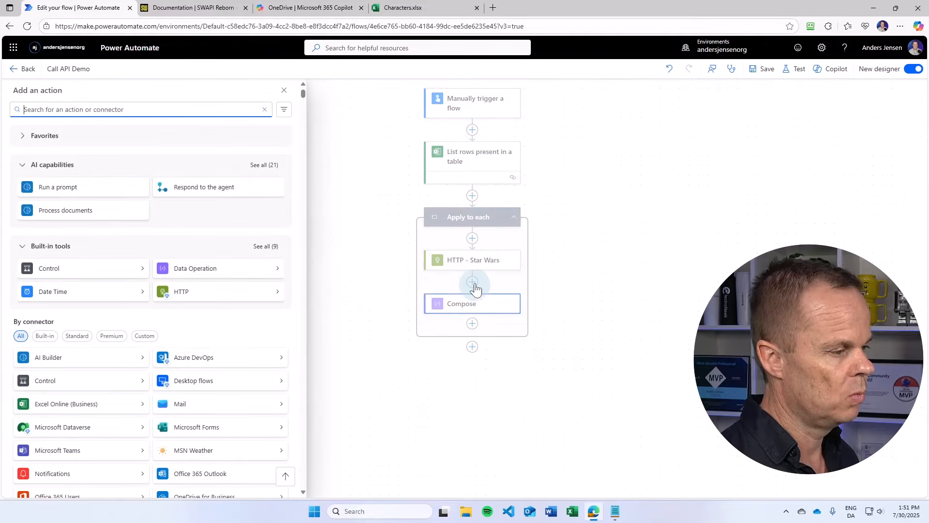
pyautogui.write('json')
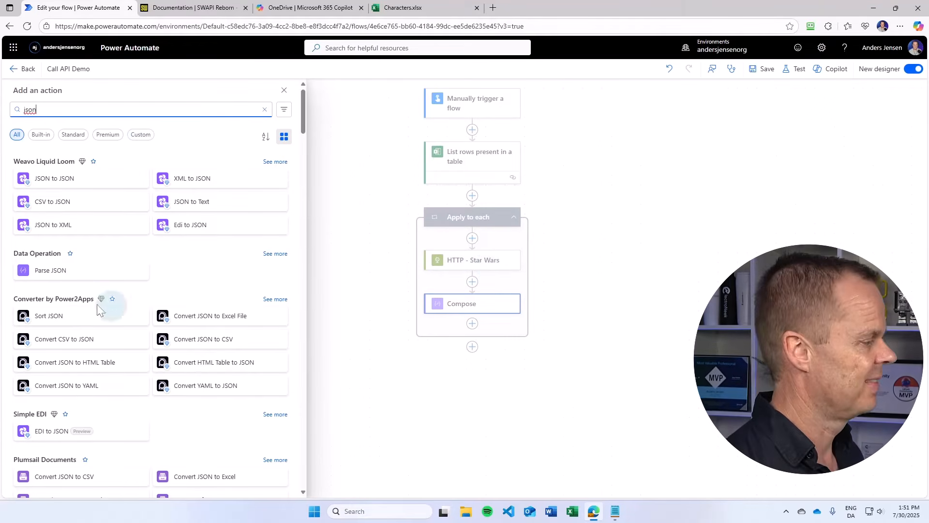
pyautogui.click(86, 273)
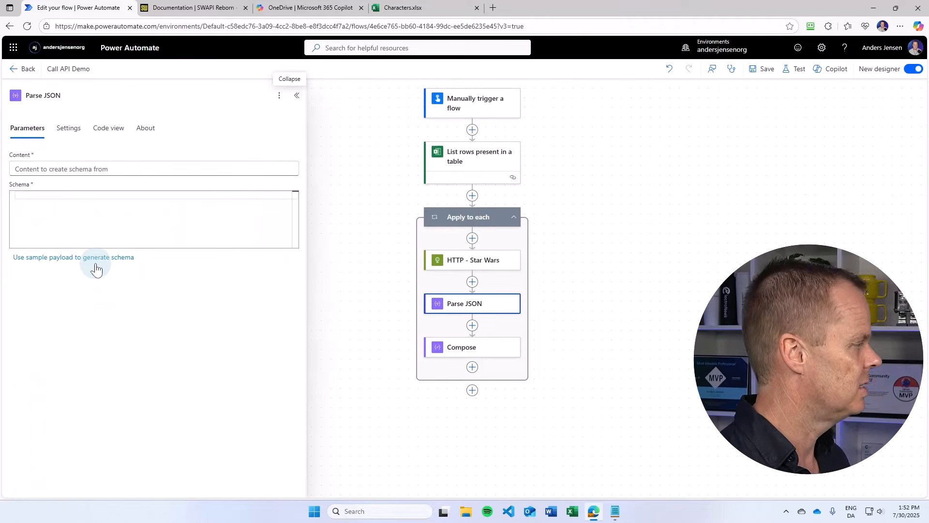
# - Set the Parse JSON Content to the Body of HTTP - Star Wars
pyautogui.click(46, 167)
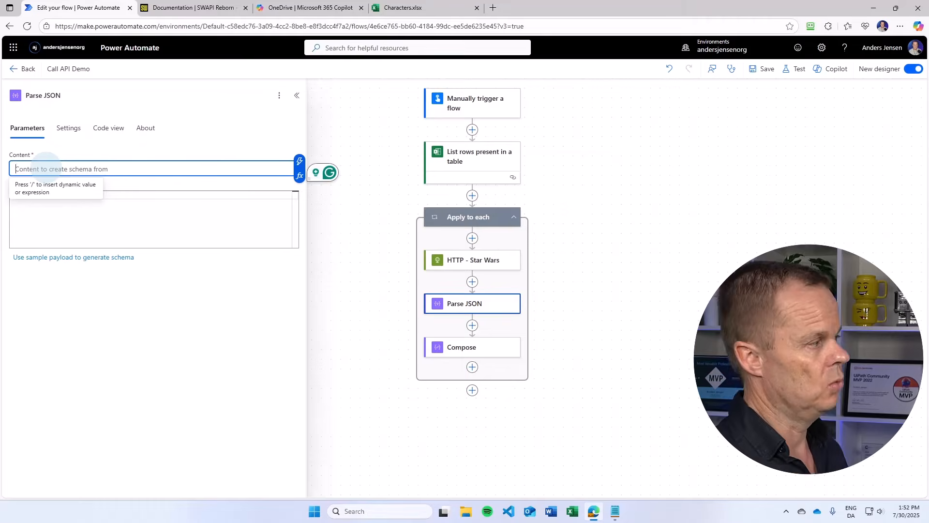
pyautogui.click(615, 511)
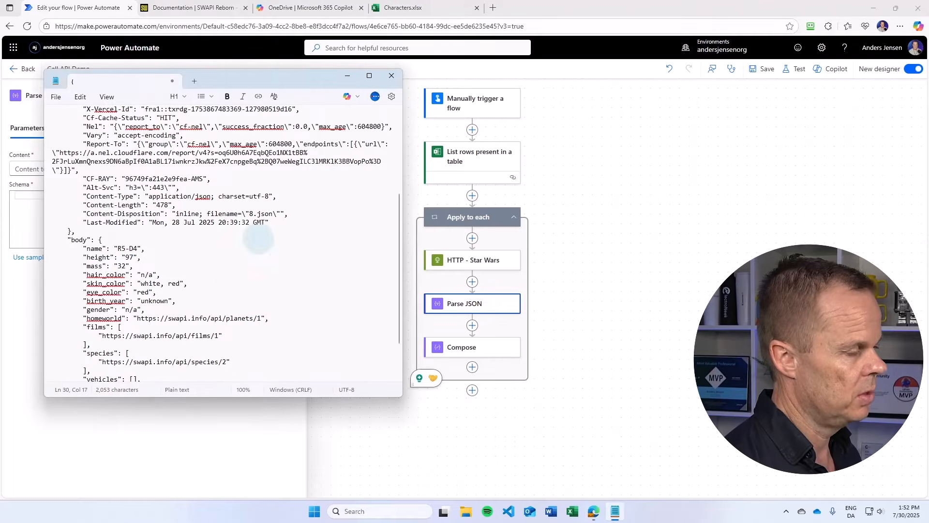
pyautogui.click(543, 12)
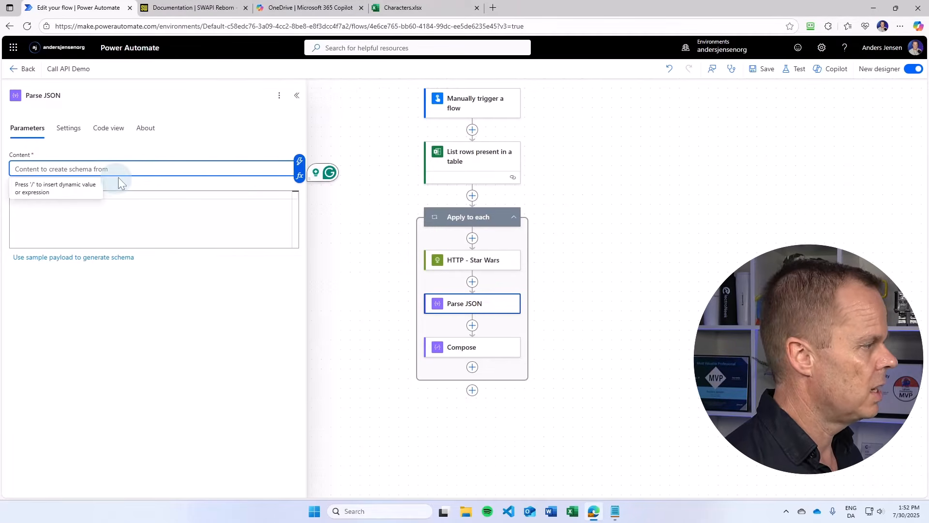
pyautogui.click(300, 165)
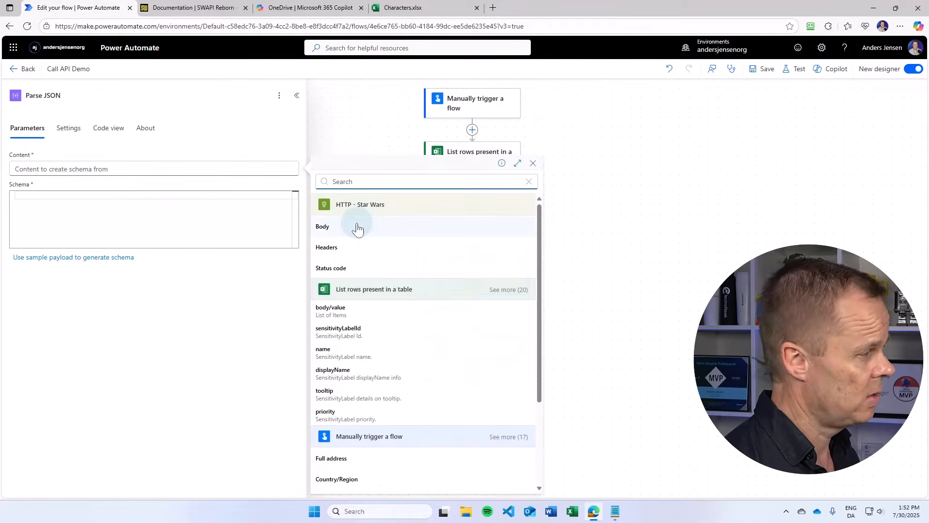
pyautogui.click(358, 230)
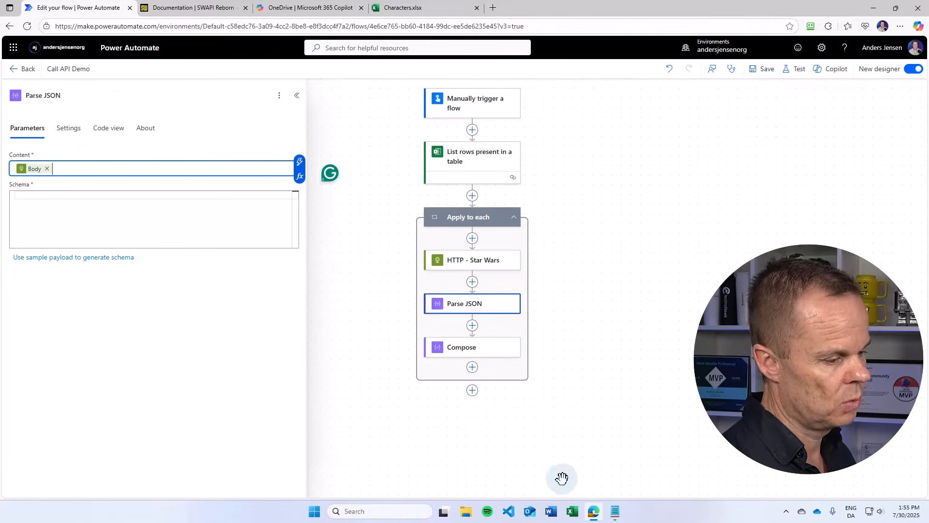
# - Copy the body object from the Notepad JSON and use it as a sample payload to generate the Parse JSON schema
pyautogui.click(615, 511)
pyautogui.click(247, 327)
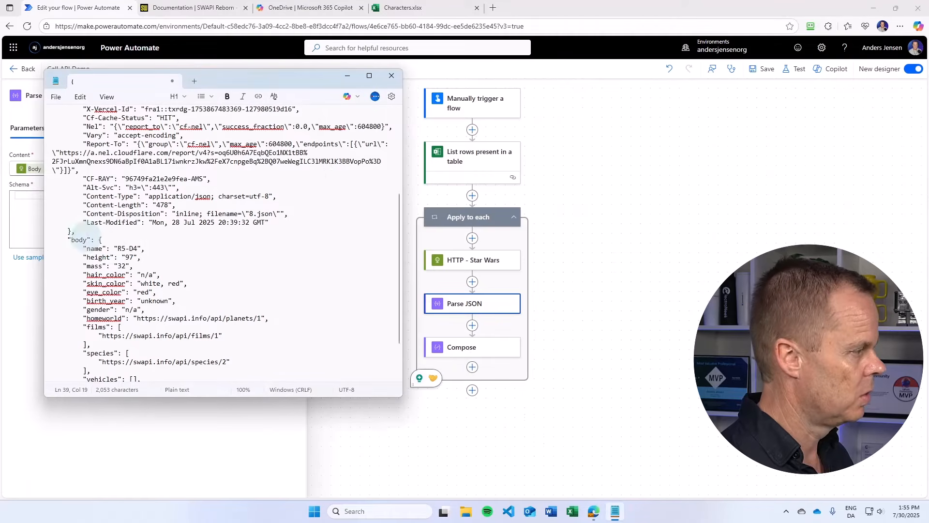
pyautogui.moveTo(98, 240); pyautogui.dragTo(83, 371)
pyautogui.hotkey('ctrl', 'c')
pyautogui.scroll(-2, 138, 288)
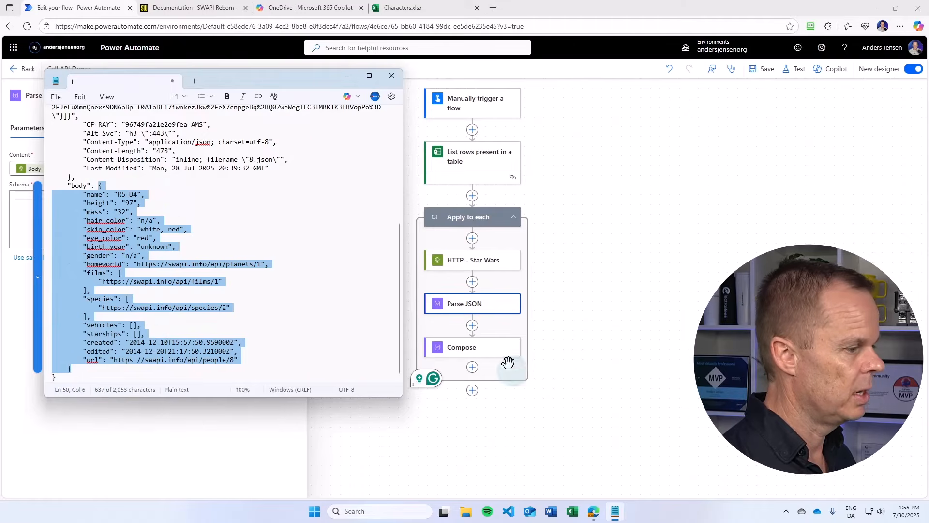
pyautogui.click(466, 316)
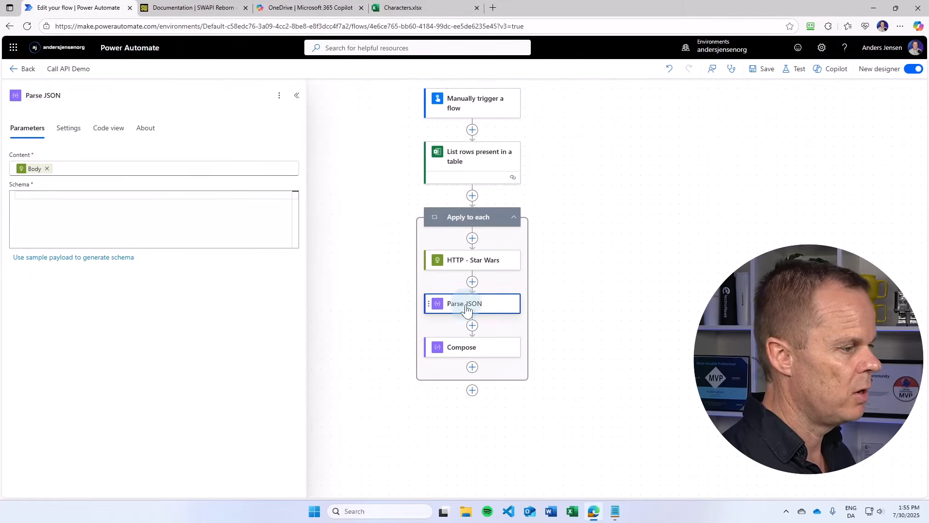
pyautogui.click(52, 264)
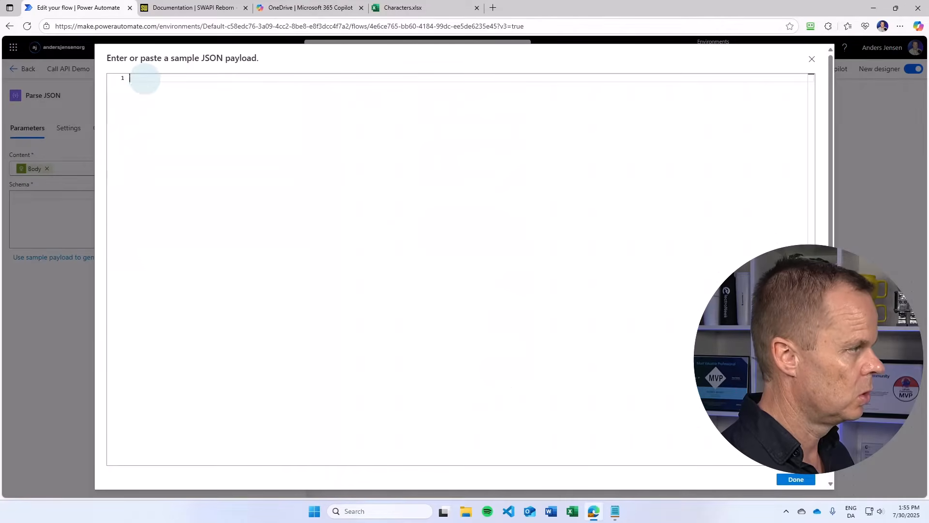
pyautogui.hotkey('ctrl', 'v')
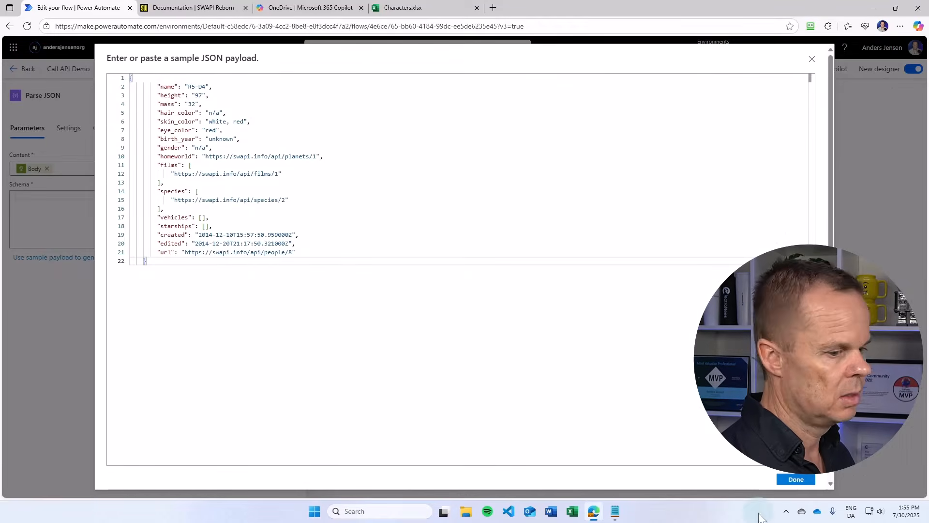
pyautogui.click(796, 479)
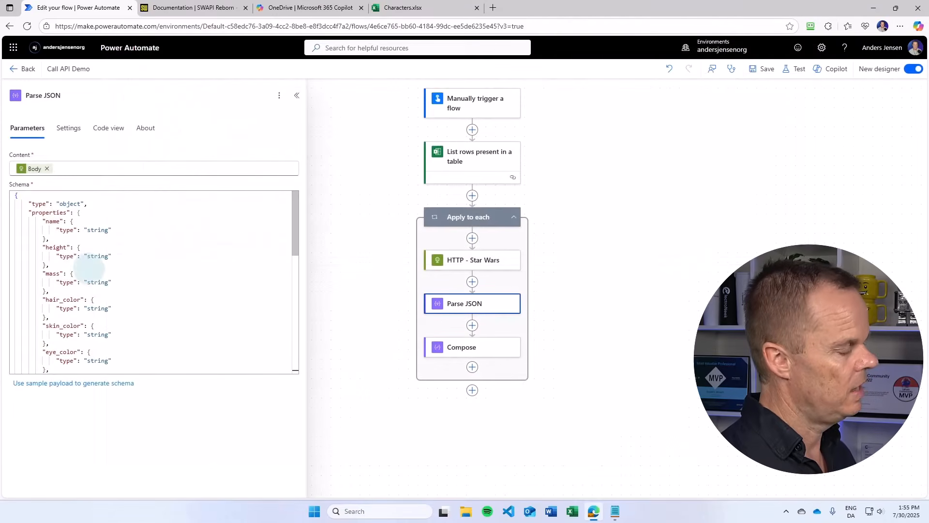
pyautogui.scroll(-6, 90, 268)
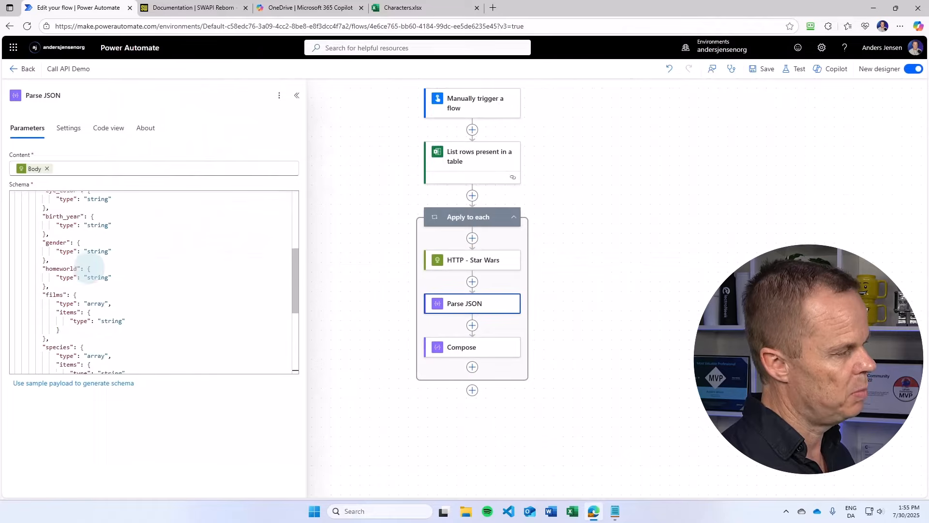
pyautogui.scroll(6, 89, 269)
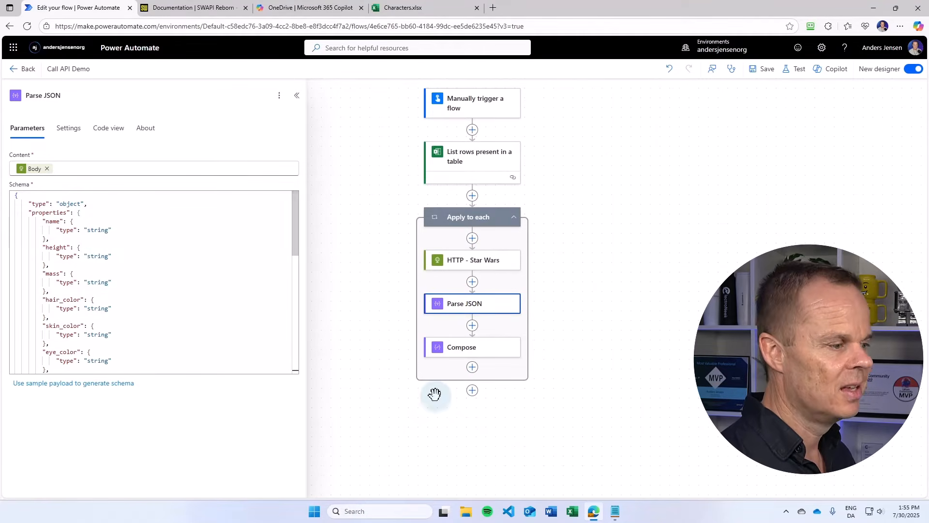
# - Replace the Compose input with the Parse JSON Body birth_year value
pyautogui.click(455, 353)
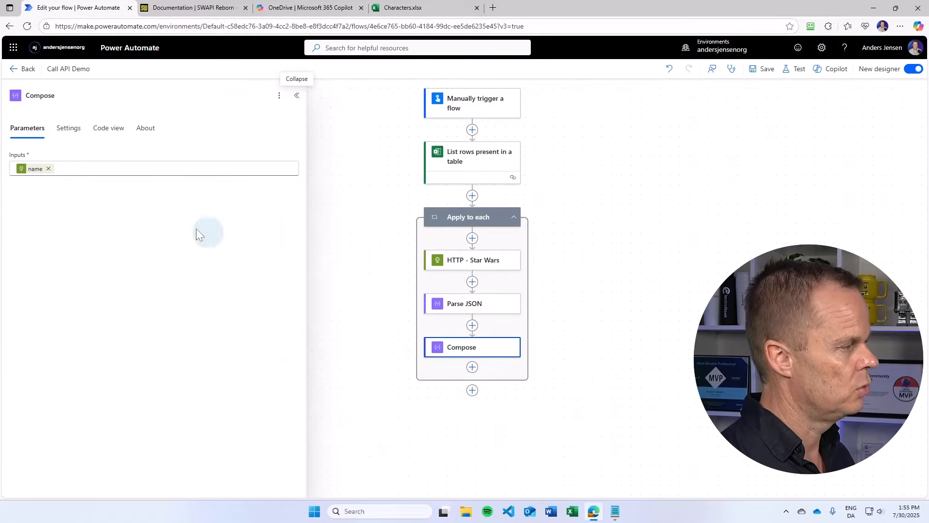
pyautogui.moveTo(32, 173)
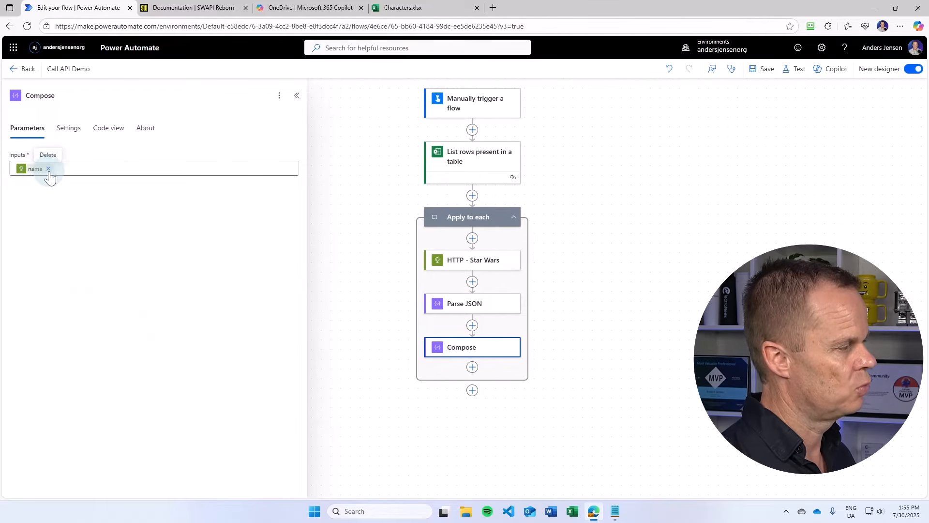
pyautogui.click(48, 169)
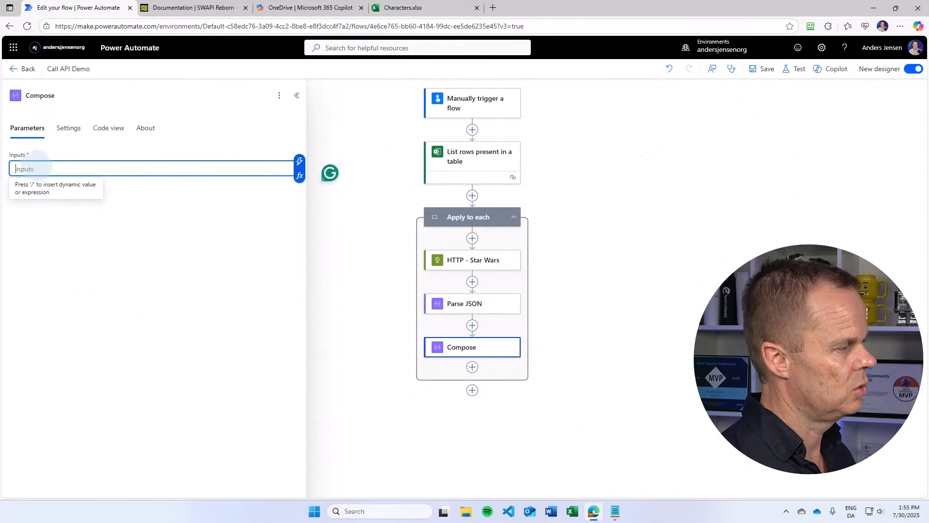
pyautogui.click(300, 163)
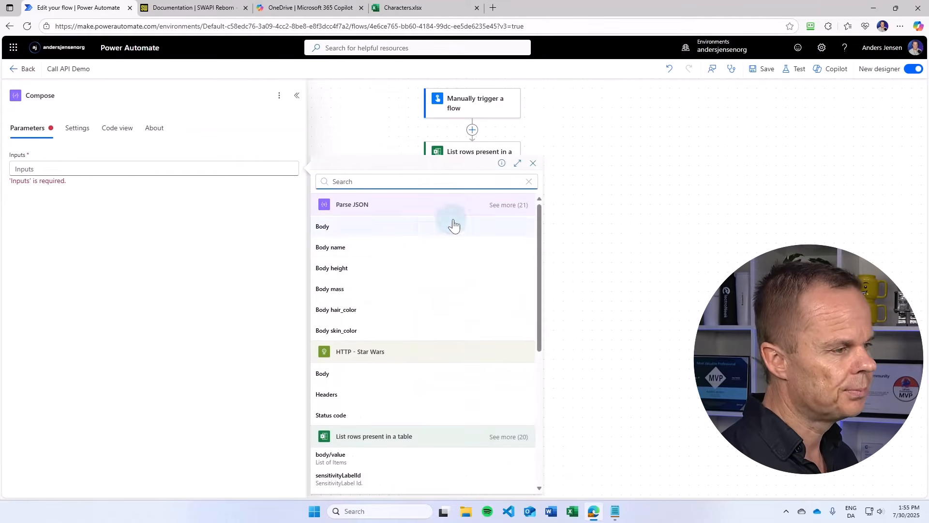
pyautogui.click(510, 205)
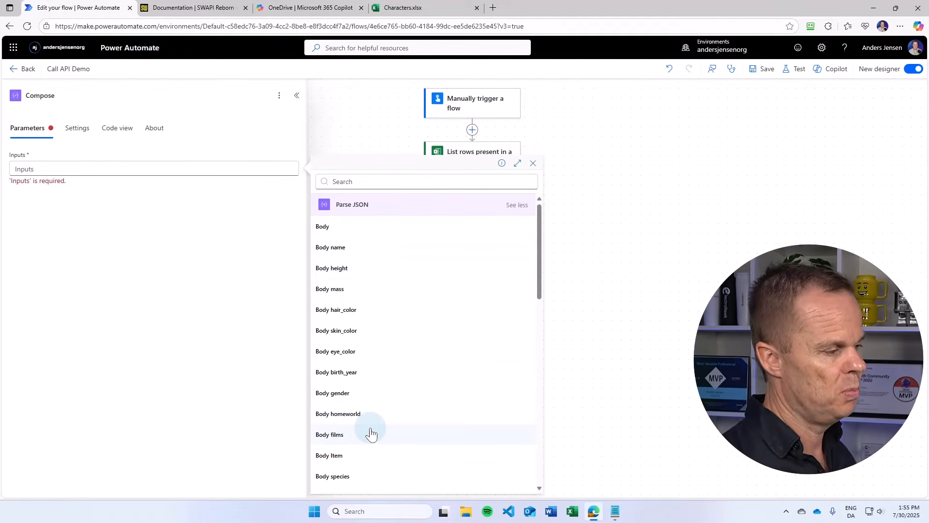
pyautogui.scroll(-2, 373, 402)
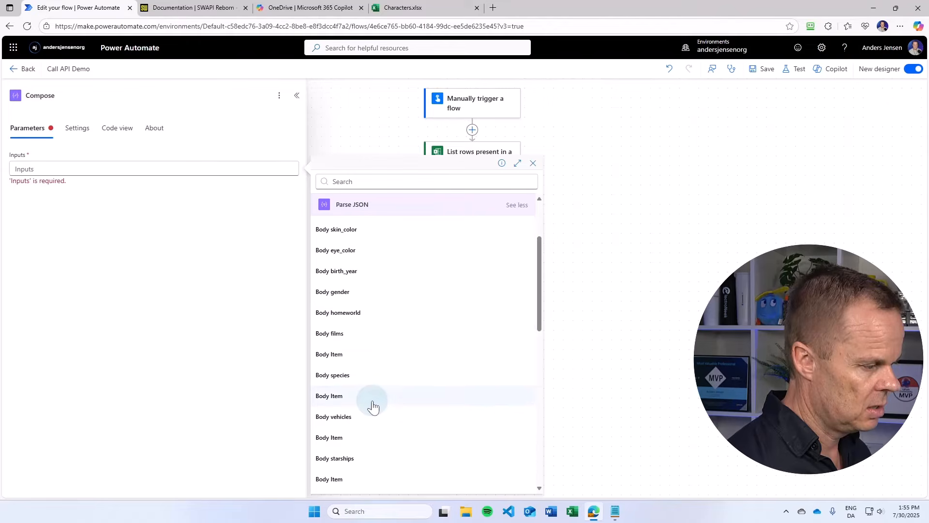
pyautogui.scroll(-3, 372, 407)
pyautogui.scroll(3, 372, 406)
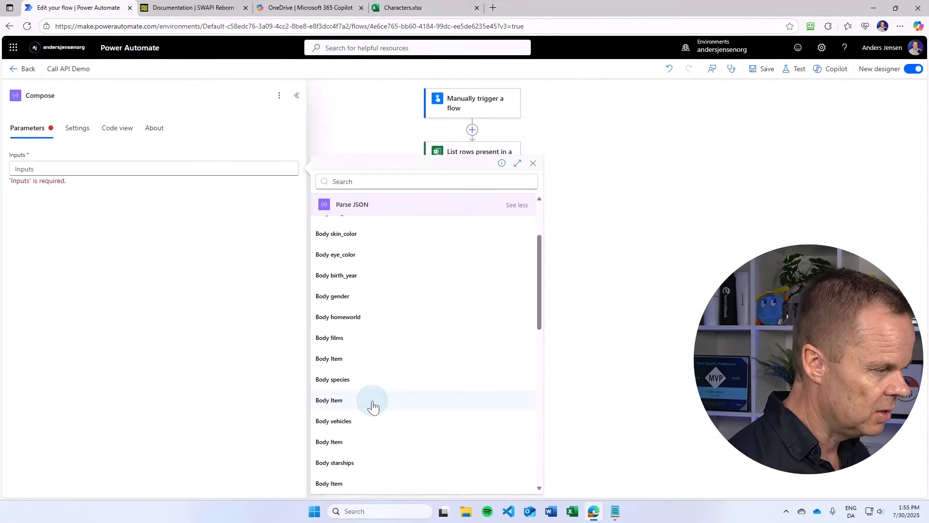
pyautogui.scroll(2, 372, 406)
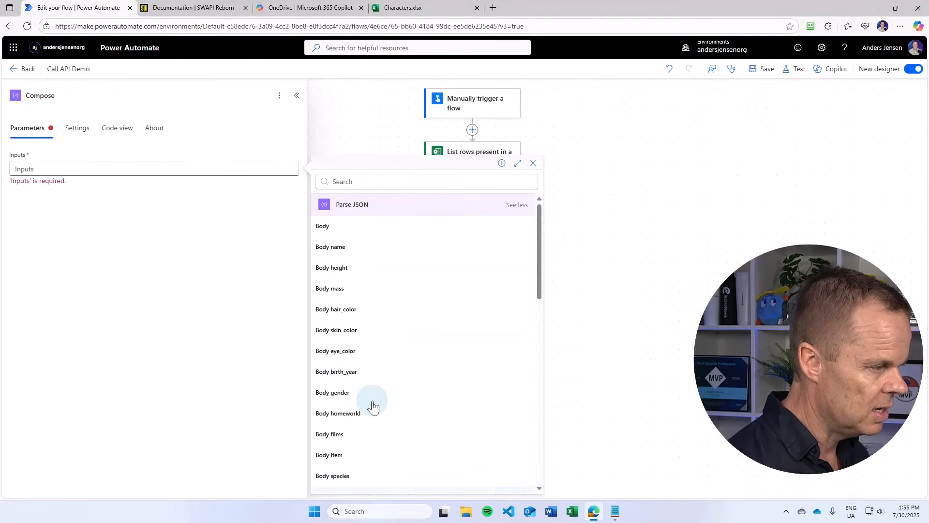
pyautogui.click(352, 372)
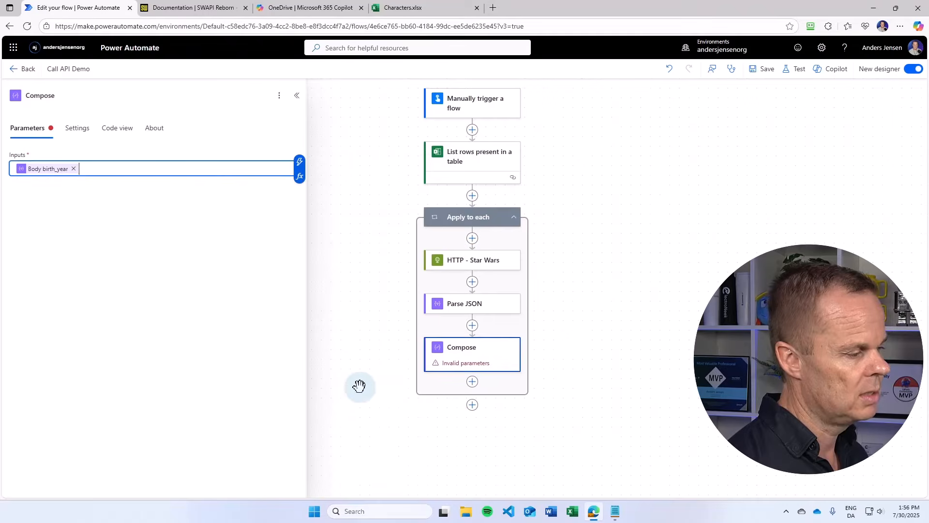
# - Save the flow and open a manual test run
pyautogui.click(760, 69)
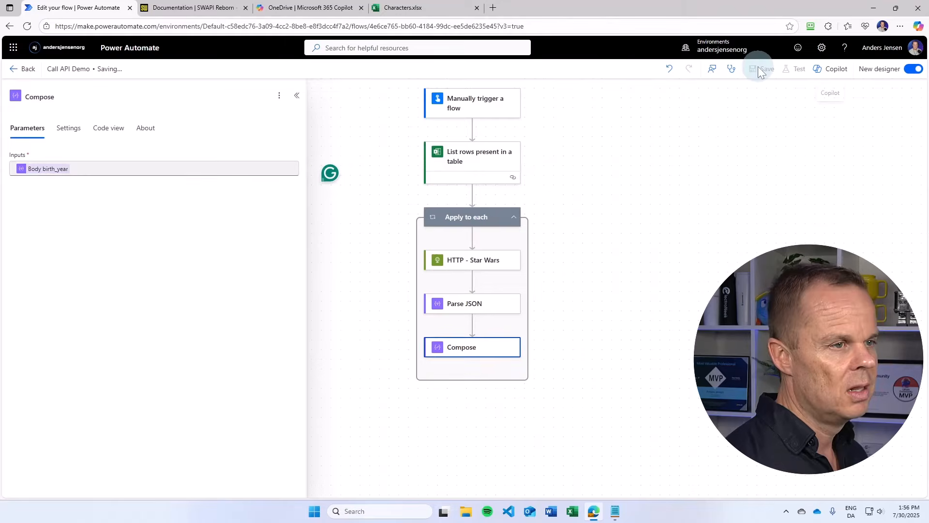
pyautogui.click(800, 69)
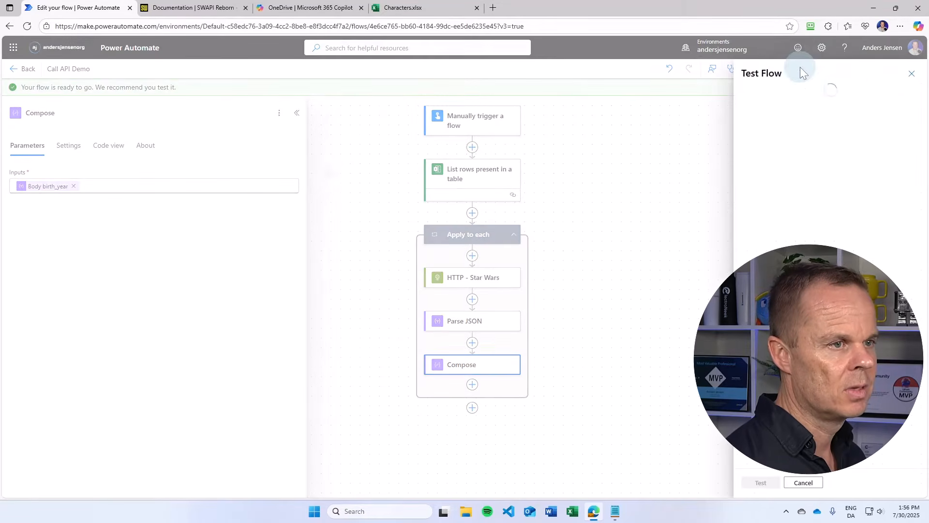
pyautogui.click(748, 94)
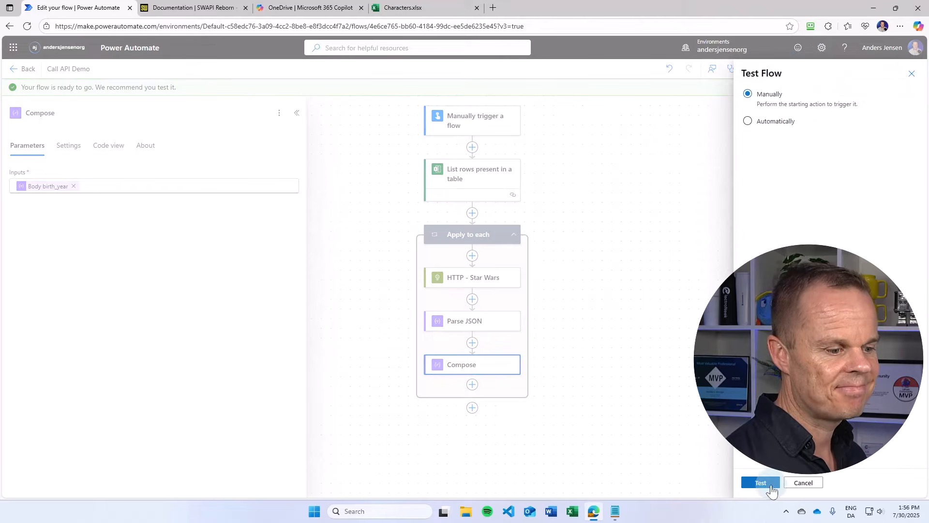
# - Run the test and step through the Apply to each iterations to inspect the Compose outputs
pyautogui.click(768, 484)
pyautogui.click(766, 481)
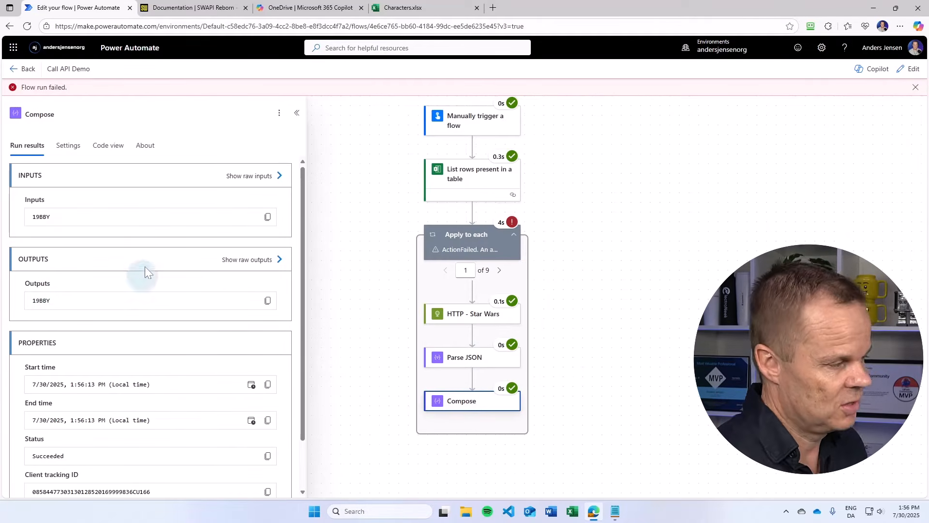
pyautogui.click(500, 270)
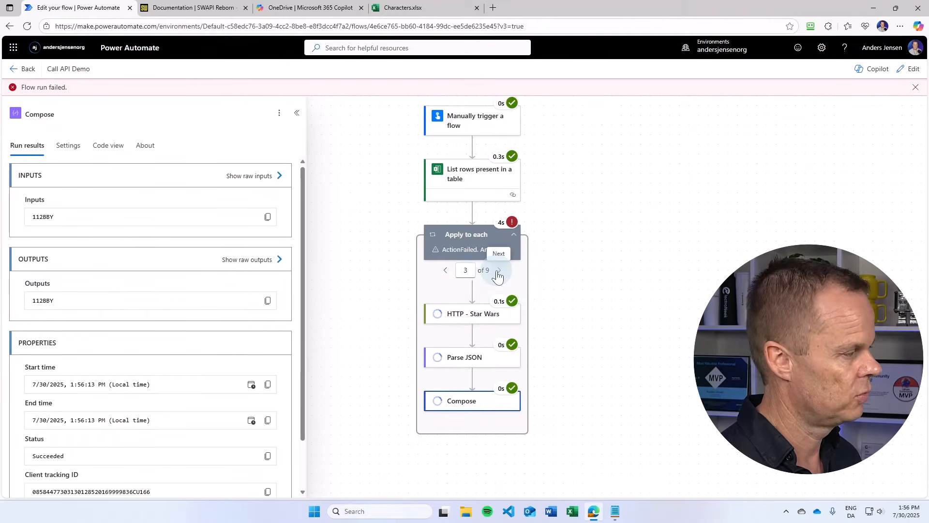
pyautogui.click(499, 271)
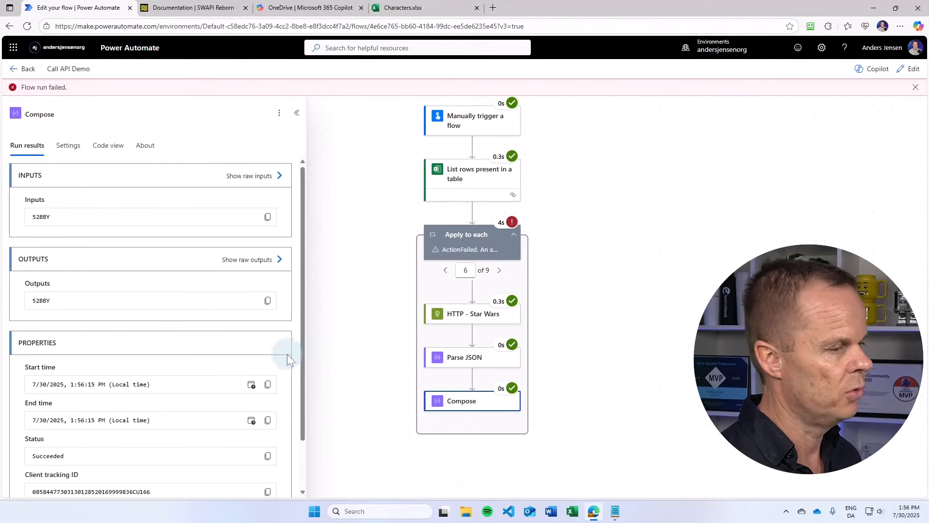
# - Return to editing and delete the Compose action from the loop
pyautogui.click(910, 69)
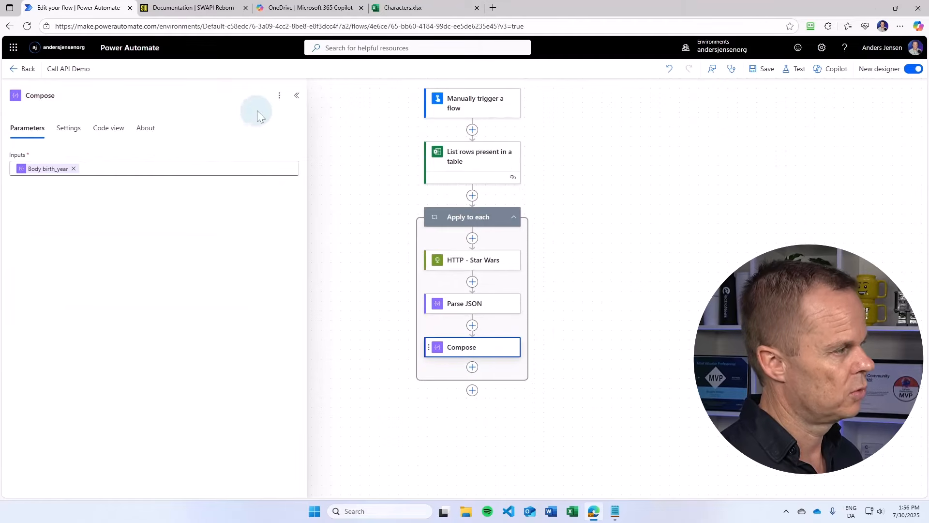
pyautogui.click(279, 96)
pyautogui.click(306, 151)
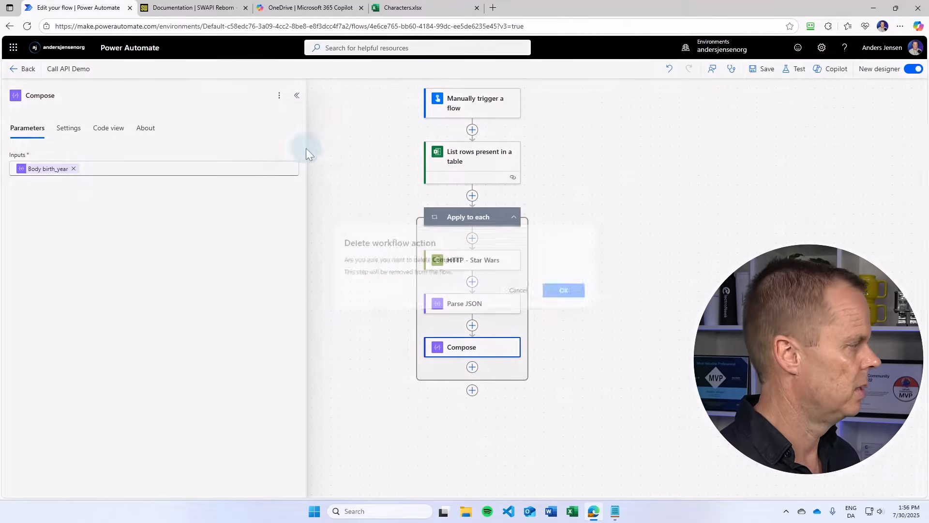
pyautogui.click(567, 294)
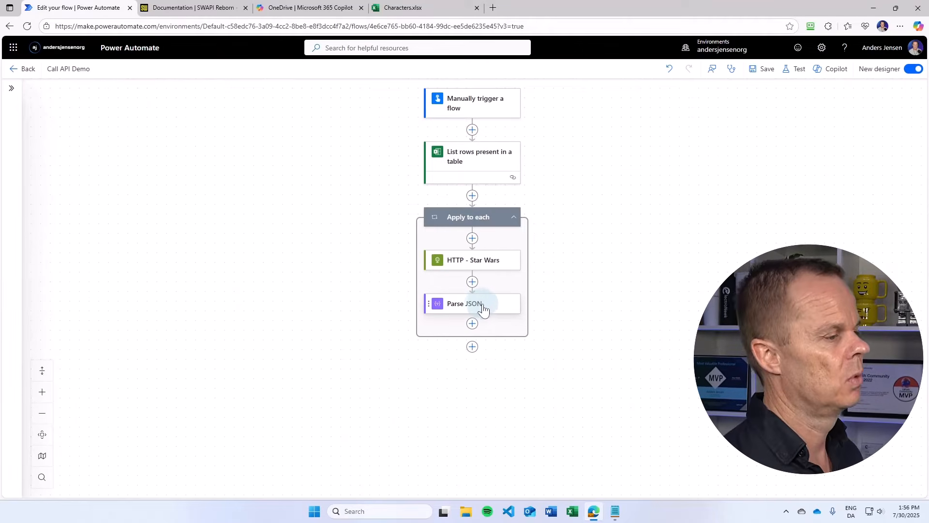
# - Insert a Condition after HTTP - Star Wars checking Status code is equal to 200, and move Parse JSON into its True branch
pyautogui.click(472, 282)
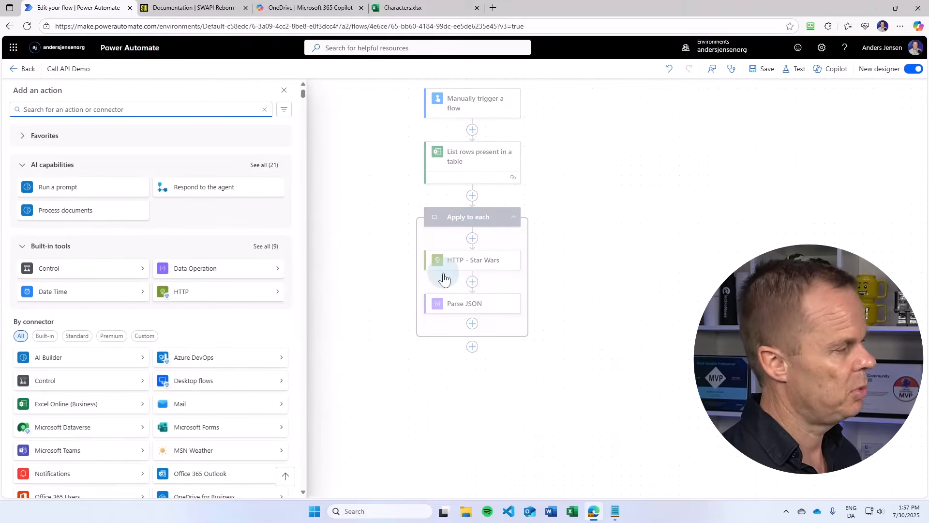
pyautogui.write('co')
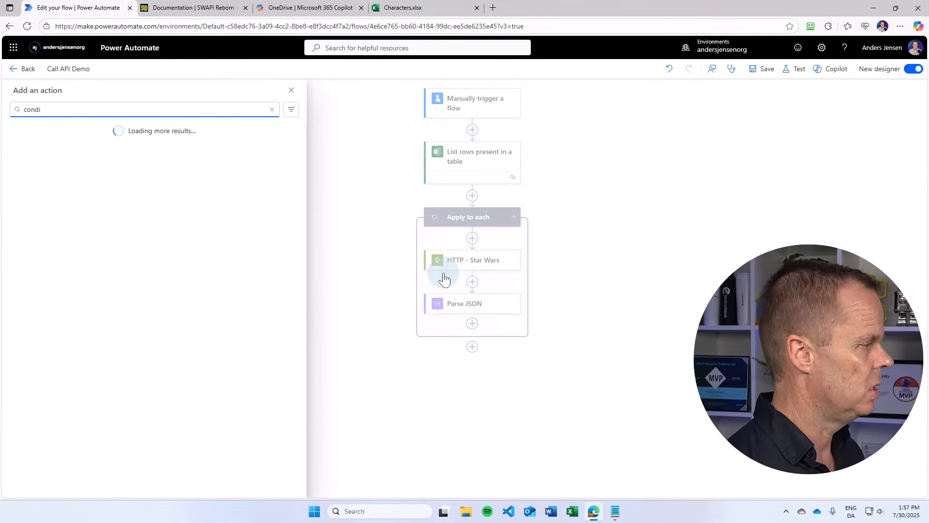
pyautogui.write('ndi')
pyautogui.click(73, 231)
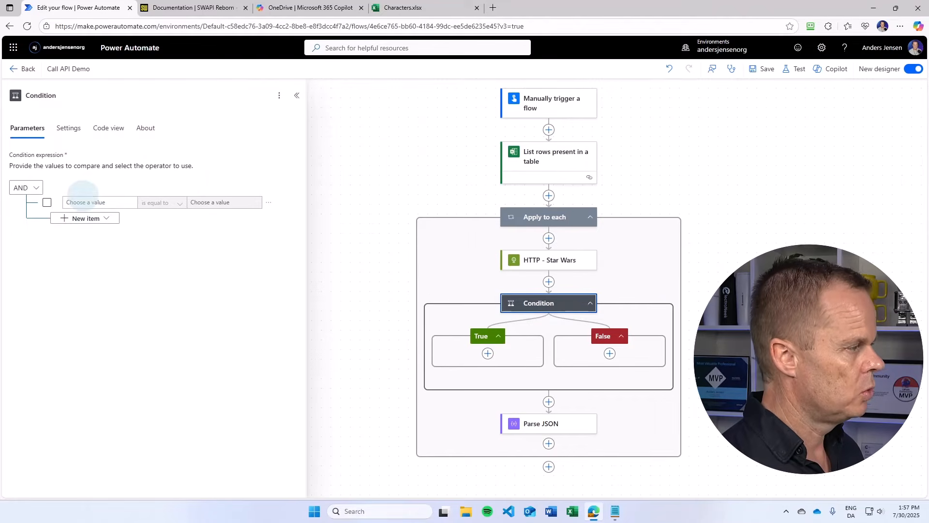
pyautogui.click(83, 201)
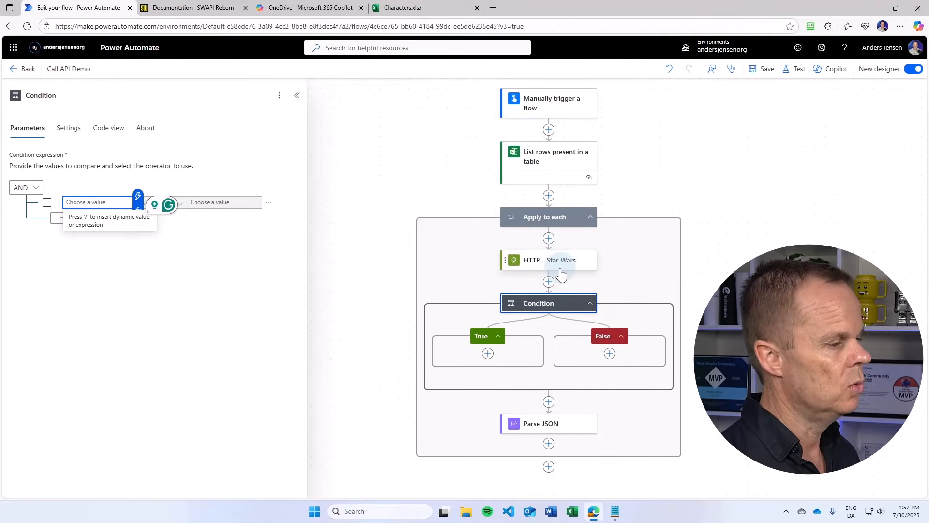
pyautogui.click(138, 197)
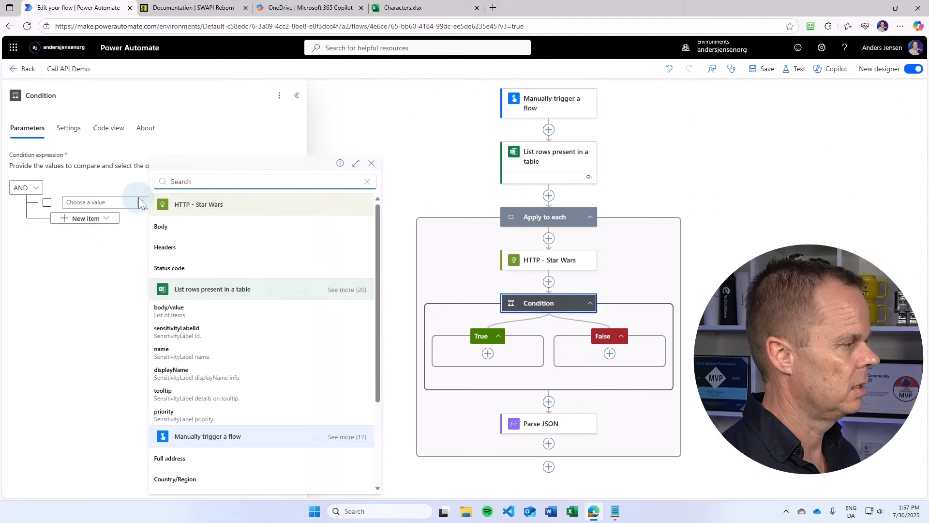
pyautogui.click(184, 276)
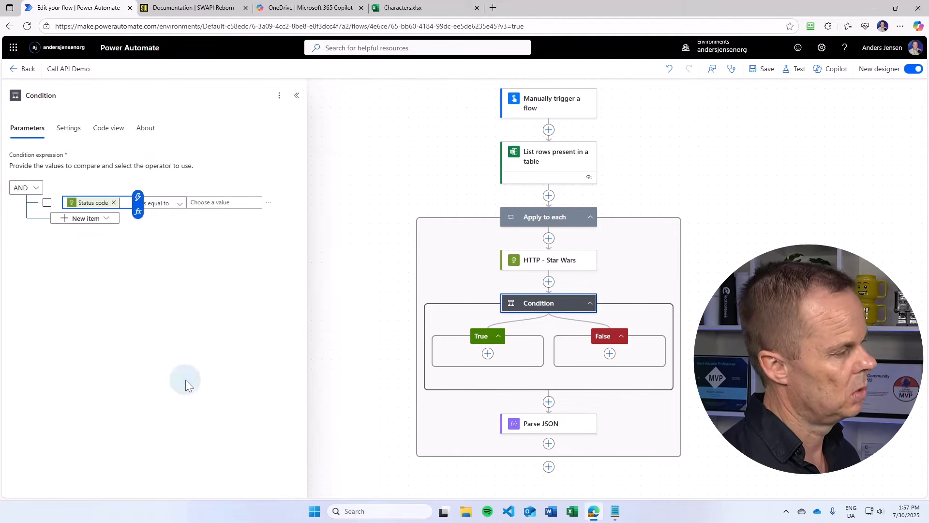
pyautogui.click(222, 202)
pyautogui.write('200')
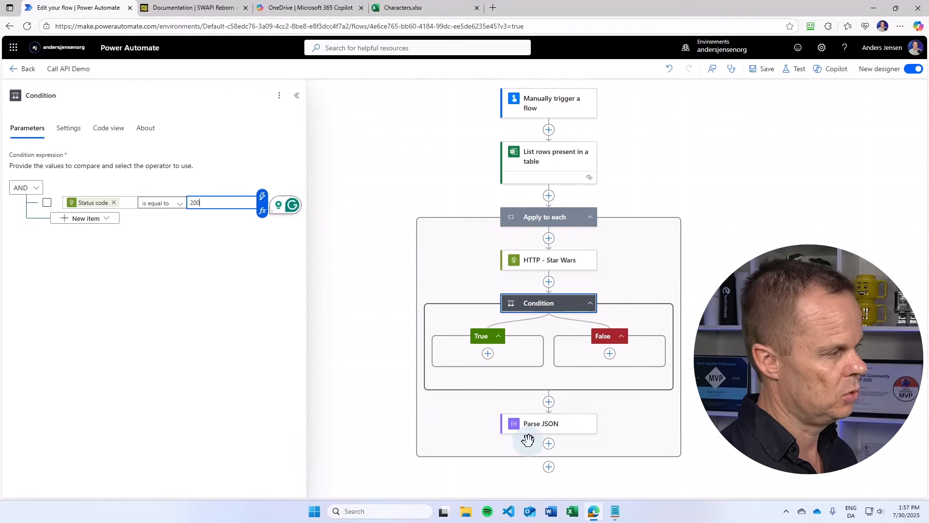
pyautogui.moveTo(541, 424); pyautogui.dragTo(504, 359)
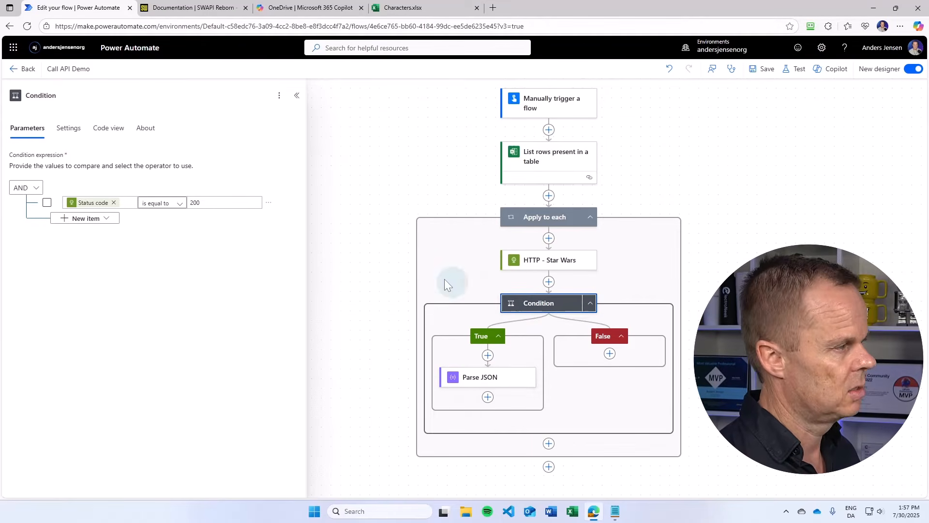
# - Set the Condition to run after HTTP - Star Wars is successful, has failed, is skipped or has timed out
pyautogui.click(75, 131)
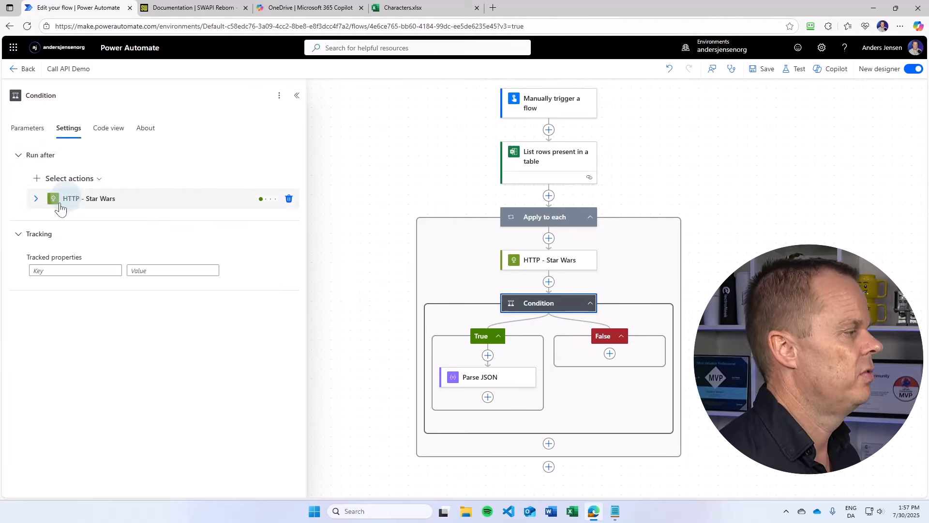
pyautogui.click(36, 198)
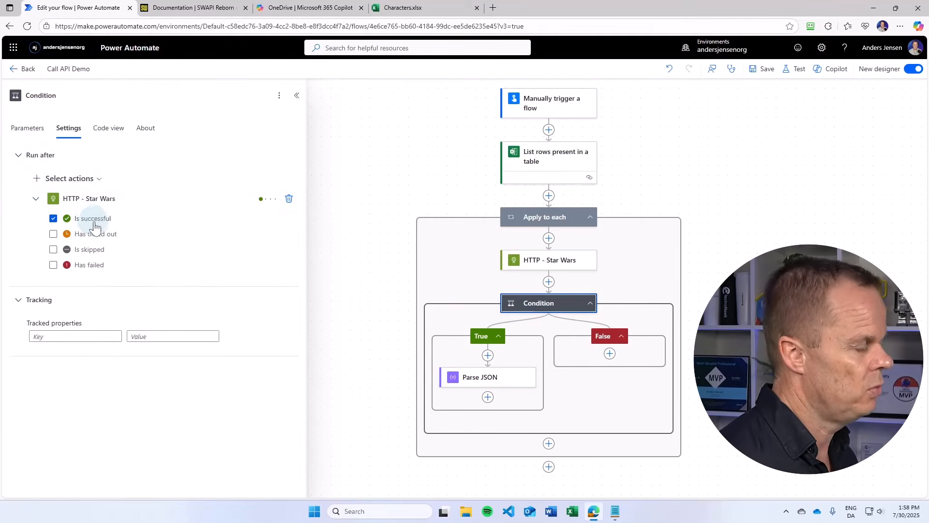
pyautogui.click(54, 265)
pyautogui.click(53, 249)
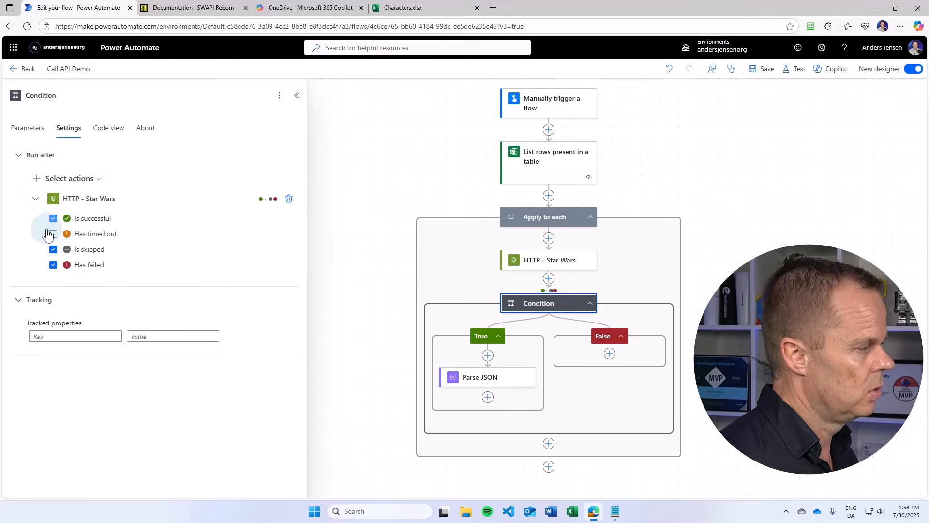
pyautogui.click(53, 234)
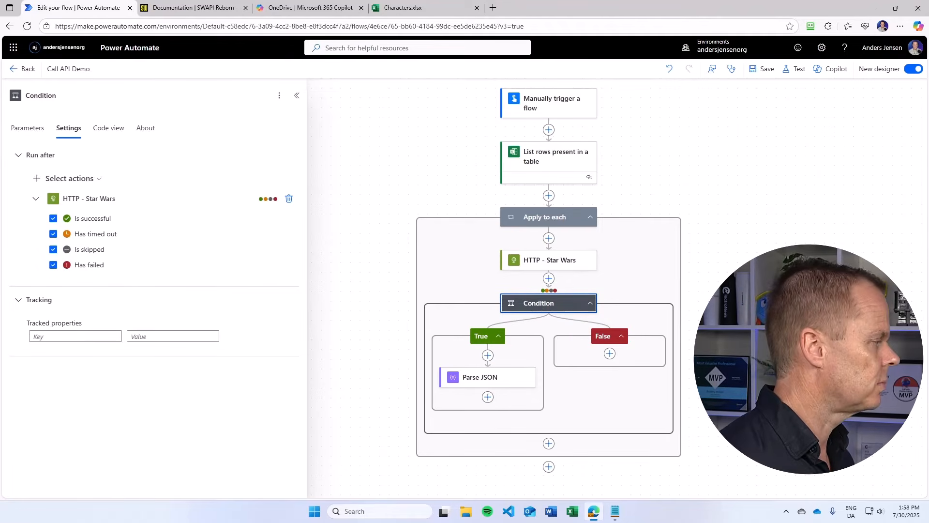
# - Save the flow and run another manual test
pyautogui.click(763, 69)
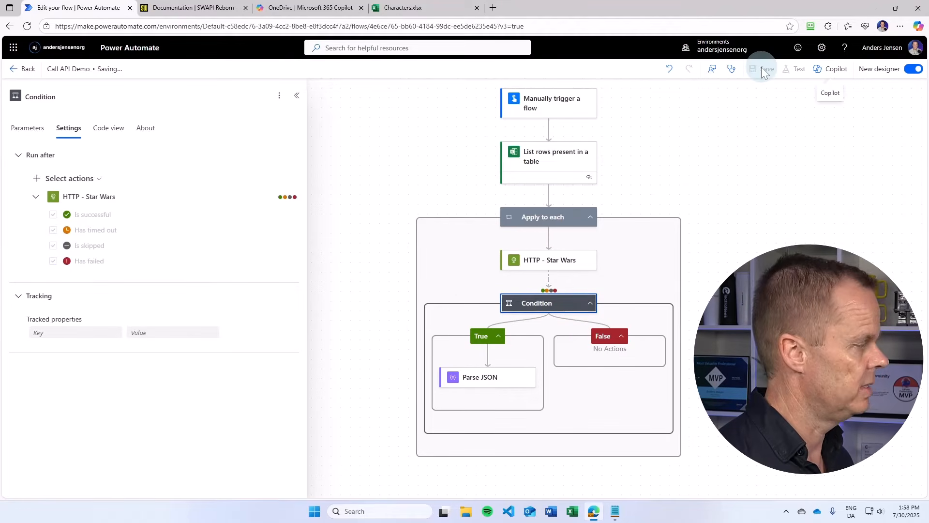
pyautogui.click(799, 71)
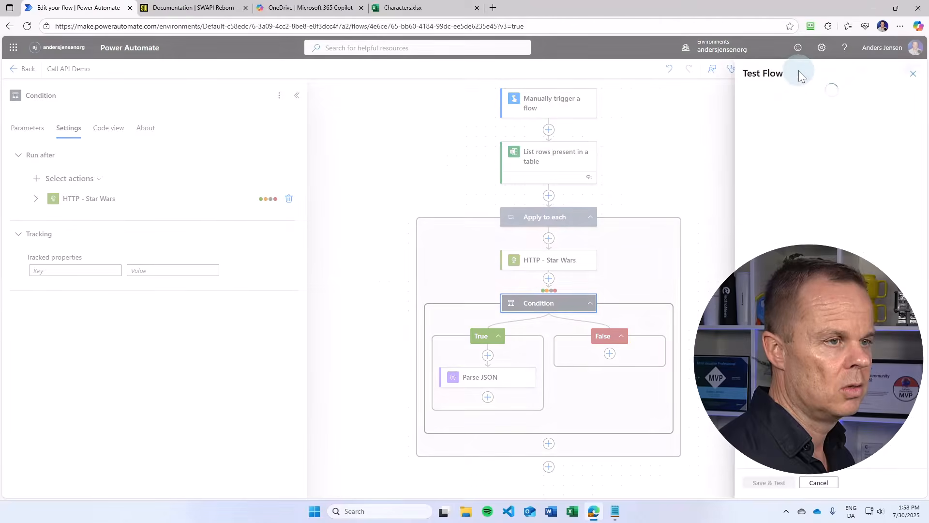
pyautogui.click(757, 484)
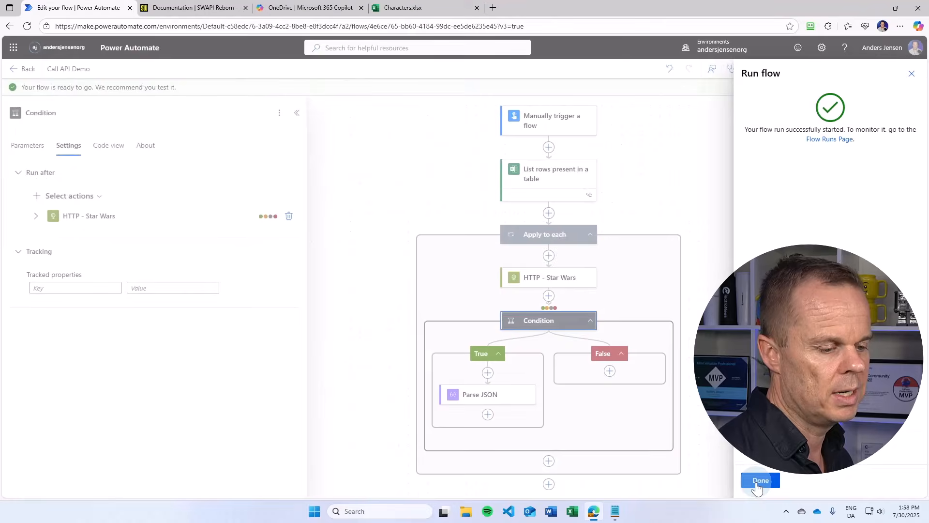
pyautogui.click(756, 481)
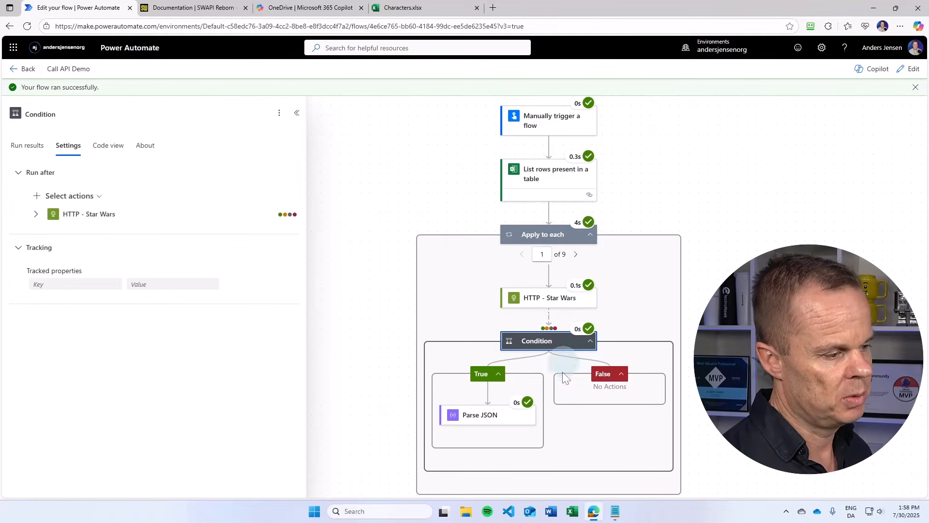
# - Step through the loop iterations to inspect the HTTP and Condition results of each run
pyautogui.click(576, 255)
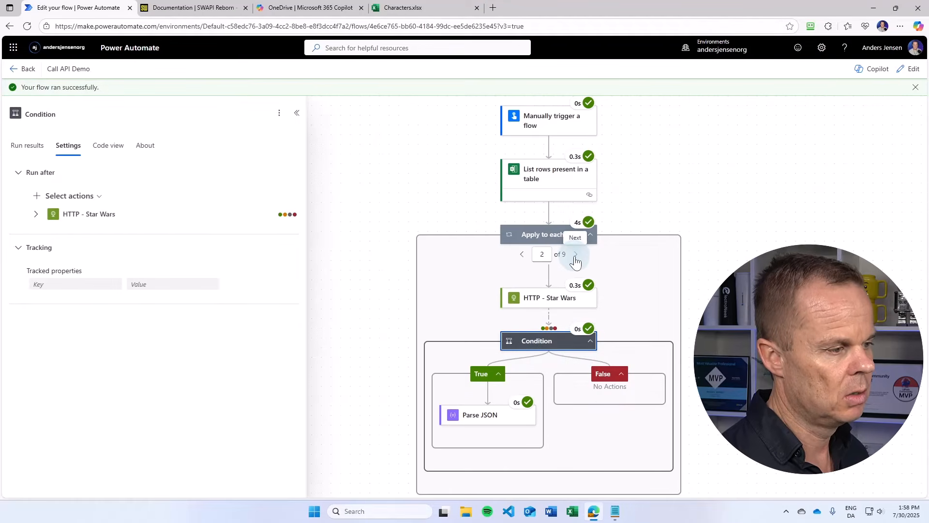
pyautogui.click(575, 255)
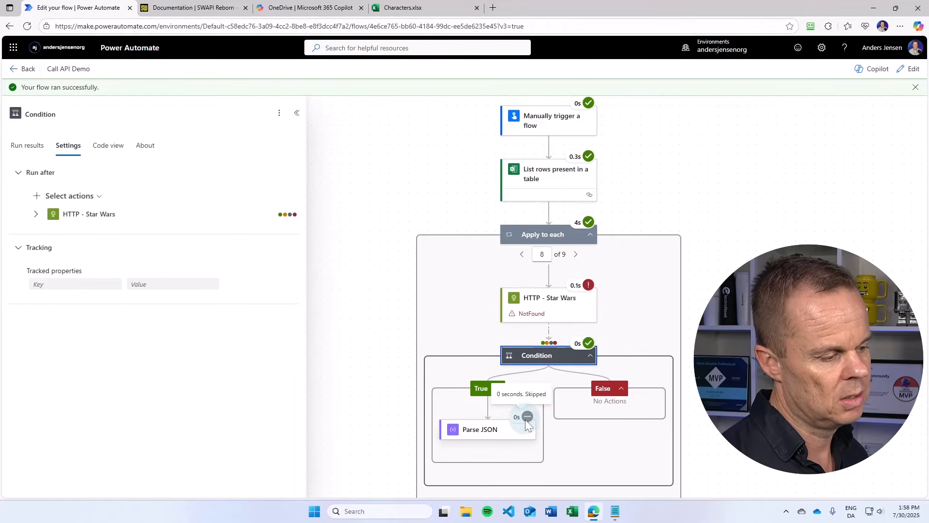
pyautogui.scroll(-1, 620, 404)
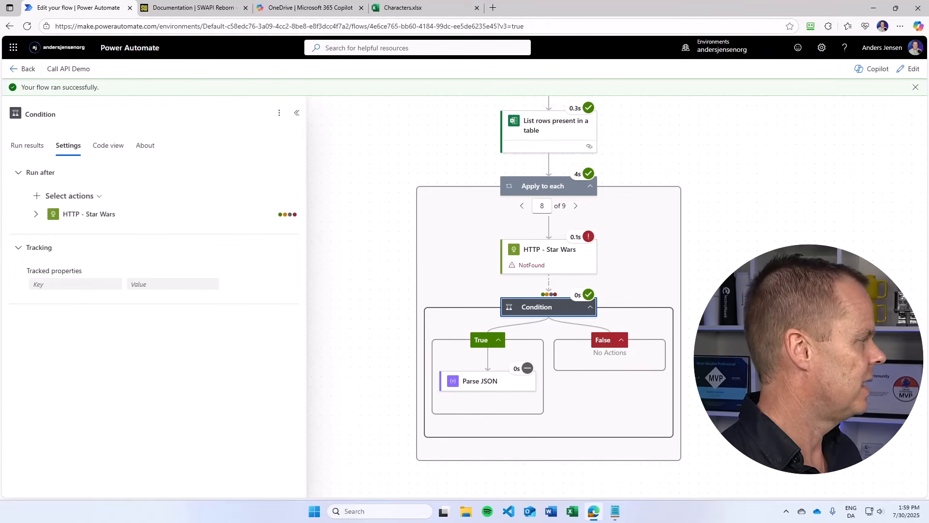
# - Return to editing and insert an Initialize variable action between the trigger and List rows present in a table
pyautogui.click(913, 69)
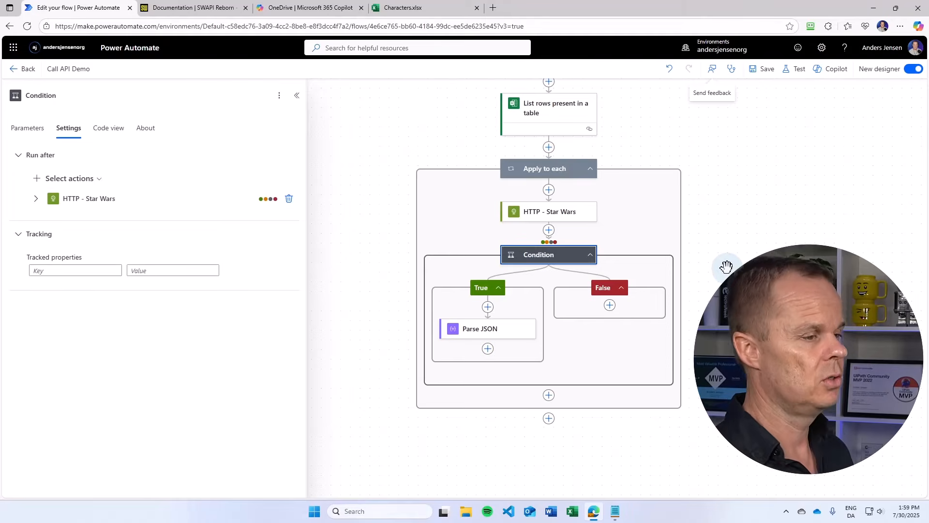
pyautogui.scroll(3, 726, 266)
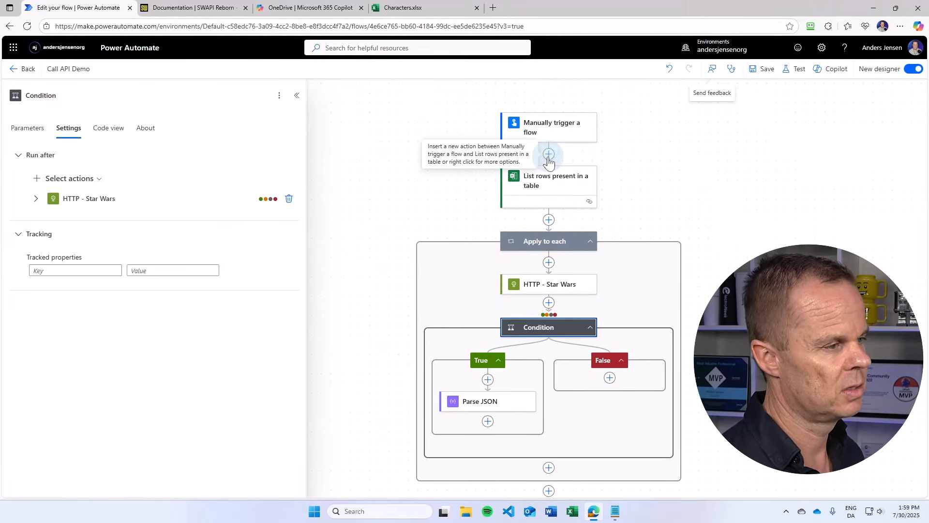
pyautogui.click(549, 155)
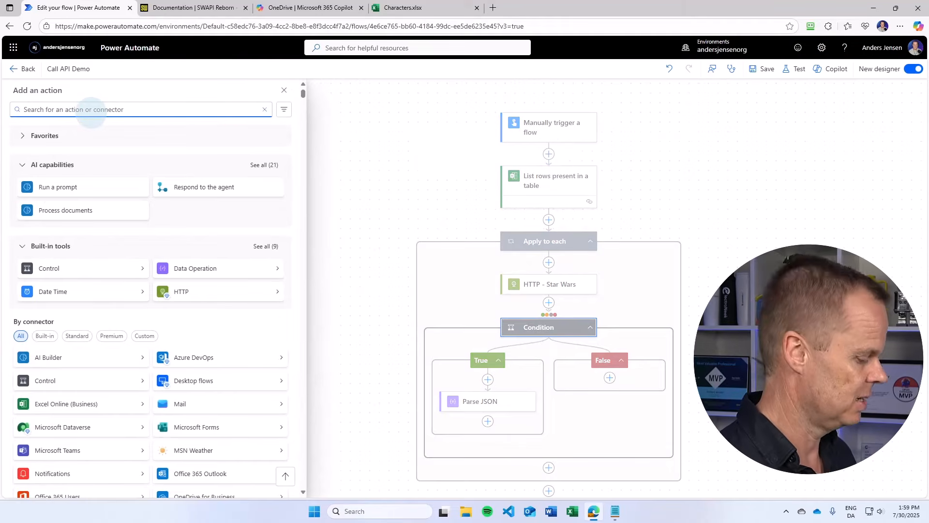
pyautogui.write('in')
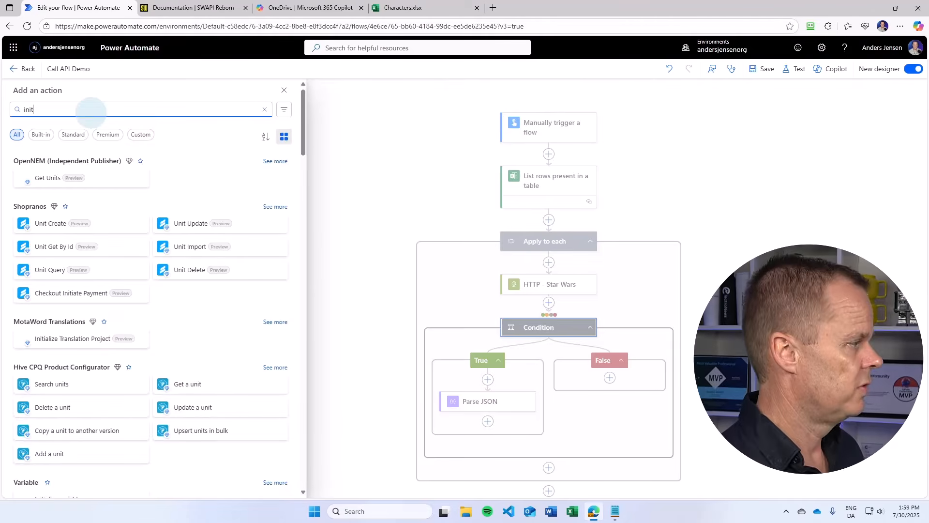
pyautogui.write('it')
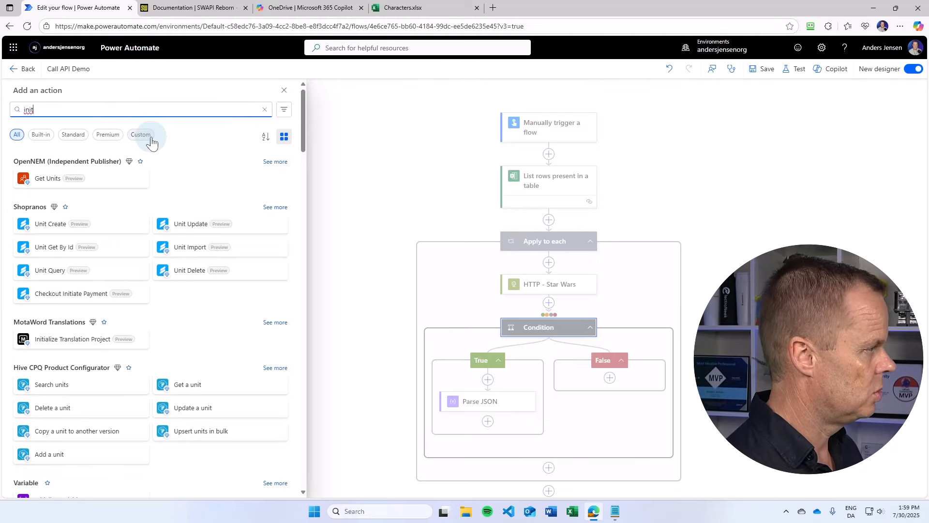
pyautogui.write('ia')
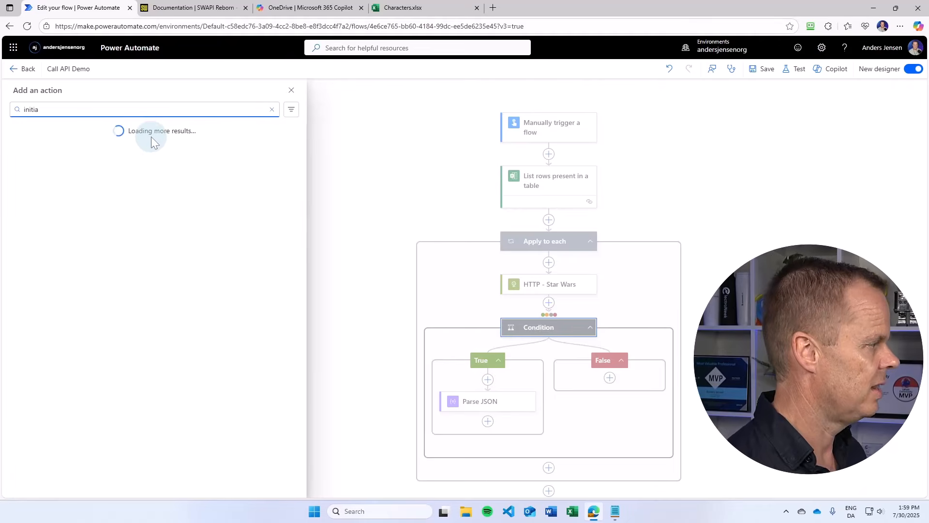
pyautogui.click(51, 251)
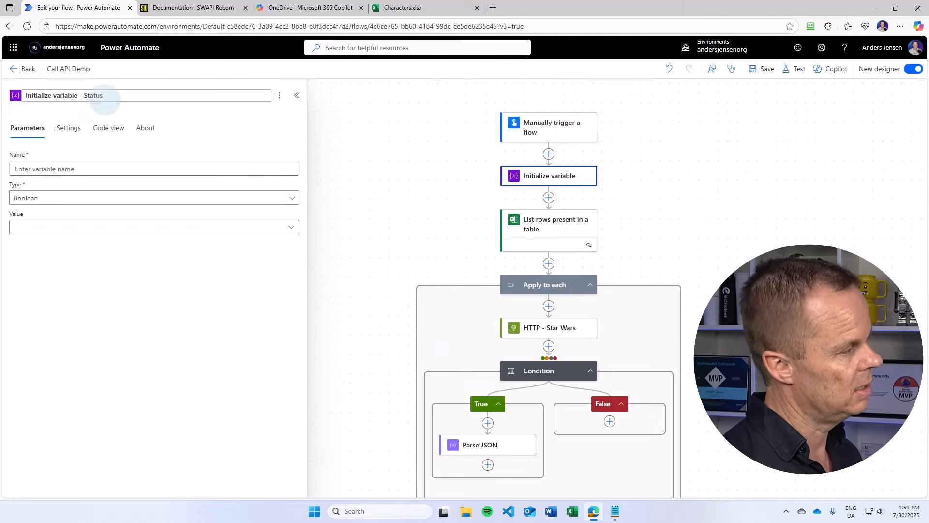
# - Name the new variable Status and set its type to String
pyautogui.click(103, 95)
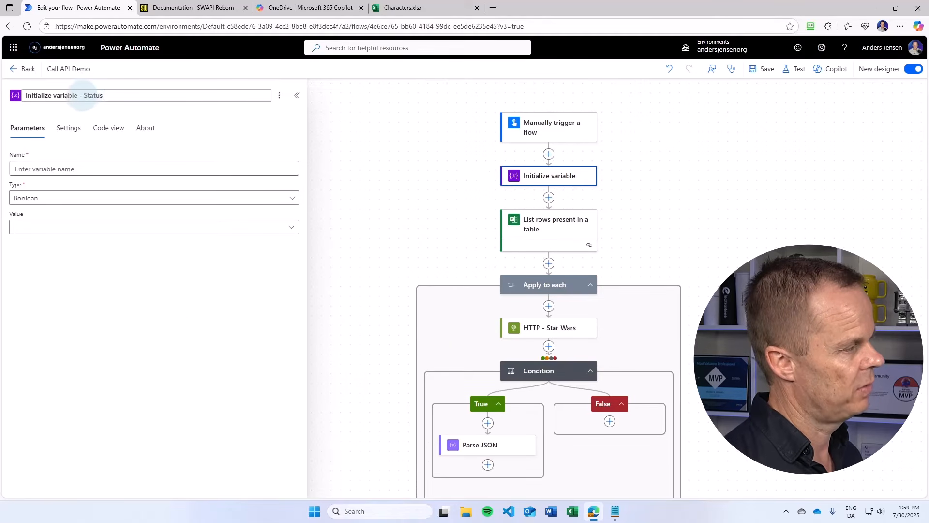
pyautogui.click(71, 167)
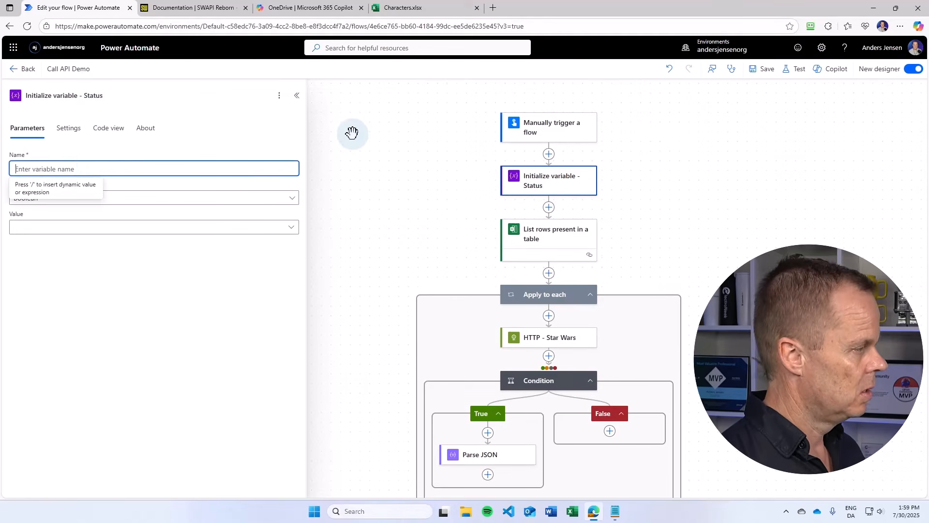
pyautogui.write('Status')
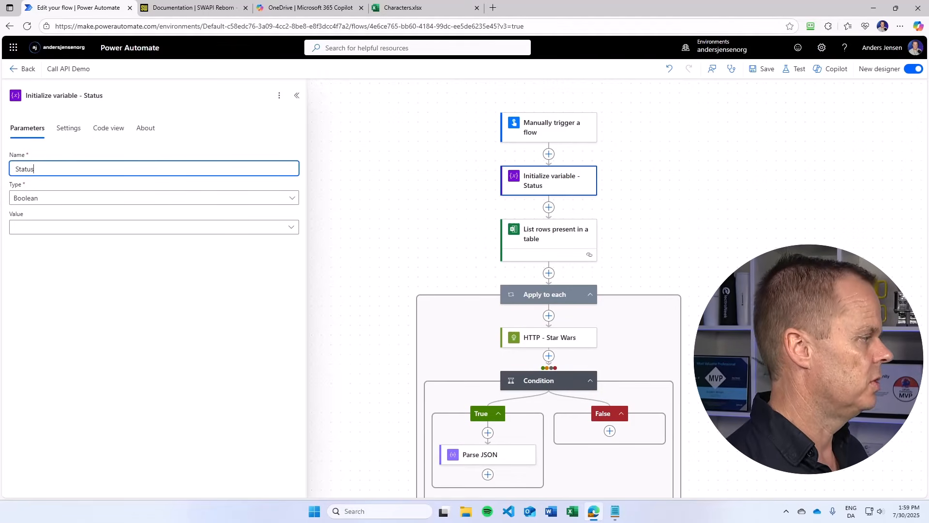
pyautogui.click(32, 201)
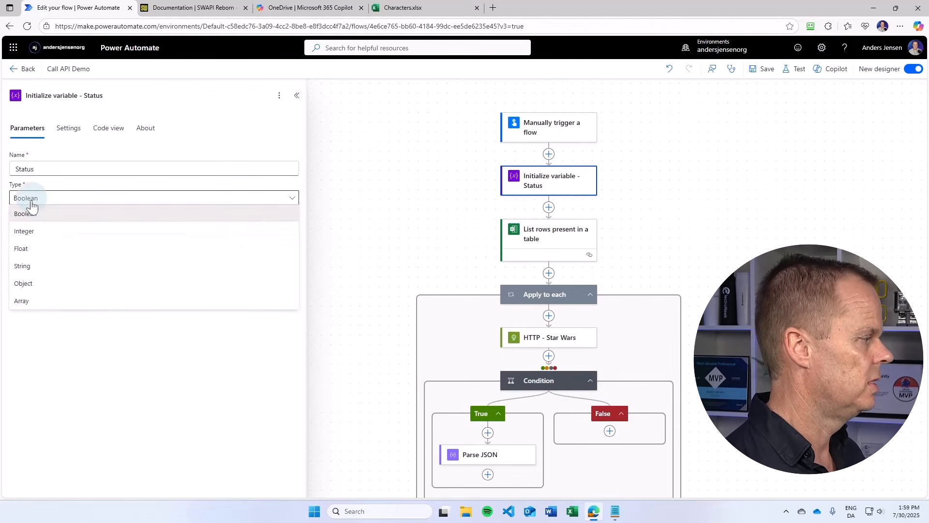
pyautogui.click(34, 265)
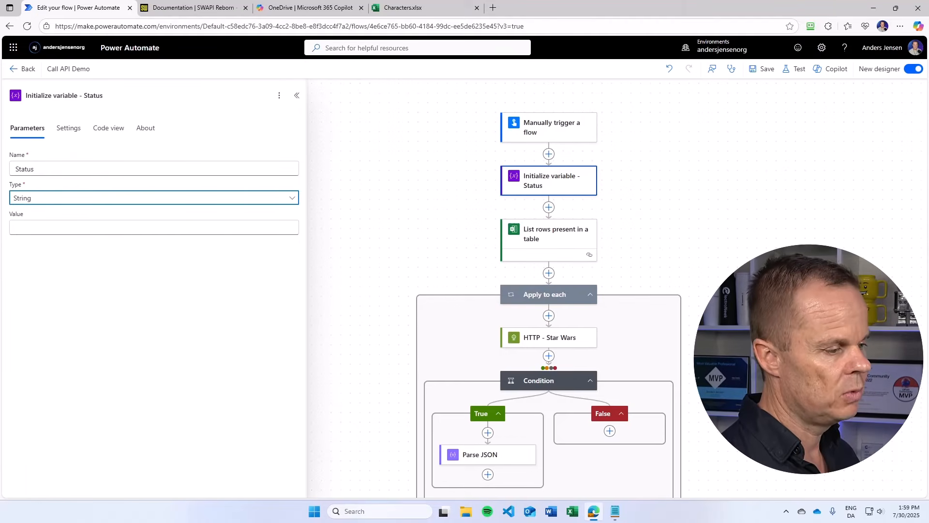
# - Add a Set variable action after Parse JSON in the True branch and rename it "Set variable - Success"
pyautogui.scroll(-3, 654, 253)
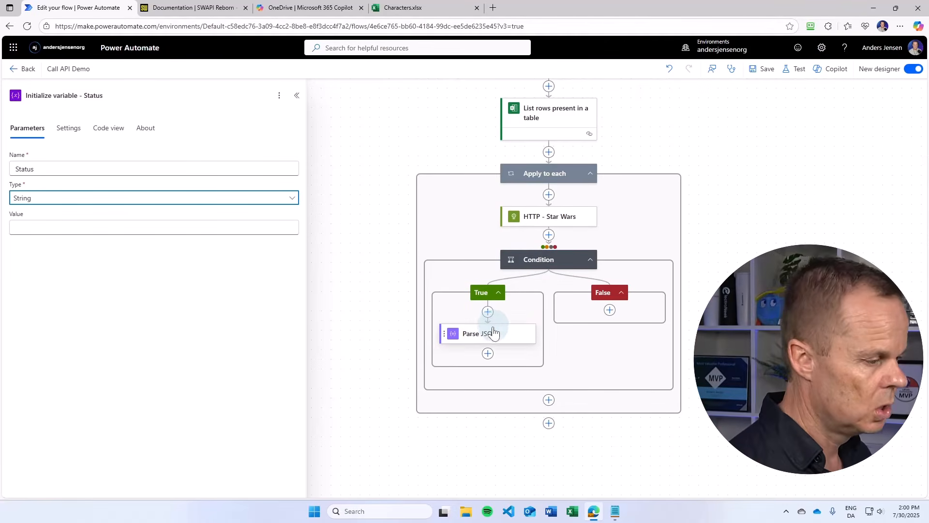
pyautogui.click(488, 353)
pyautogui.write('set var')
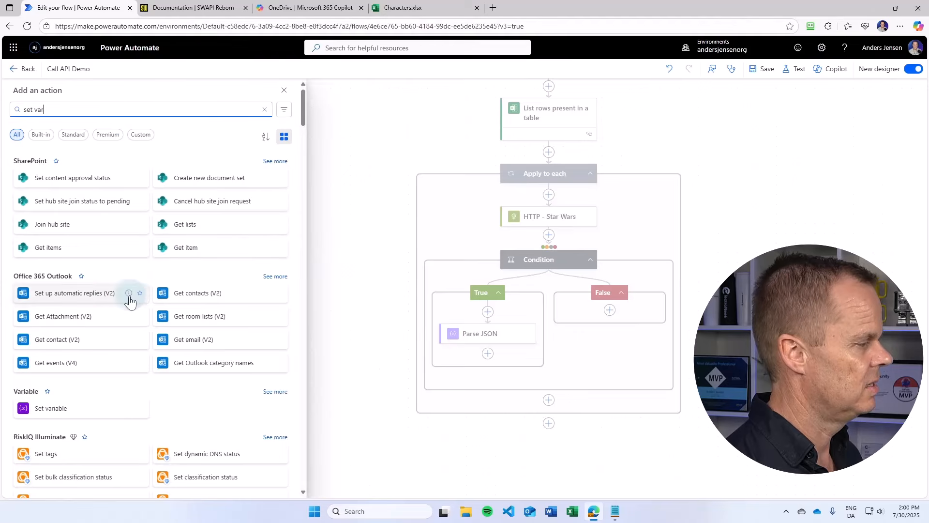
pyautogui.click(51, 408)
pyautogui.click(83, 94)
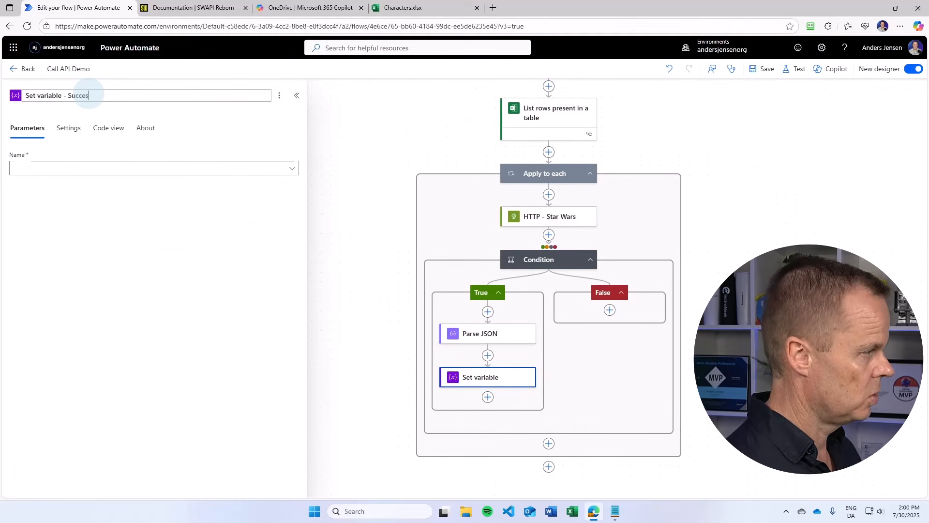
# - Configure the Success action to set the Status variable to Success
pyautogui.click(145, 170)
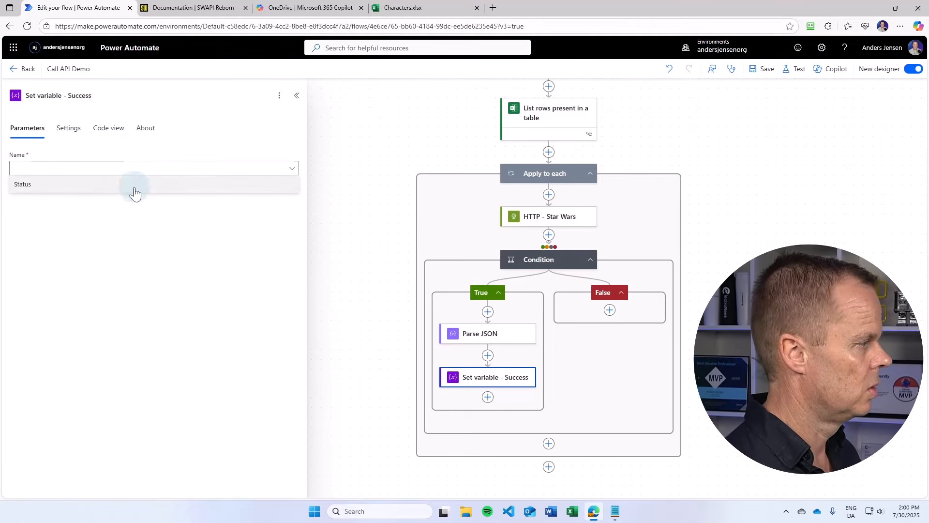
pyautogui.click(80, 187)
pyautogui.click(39, 189)
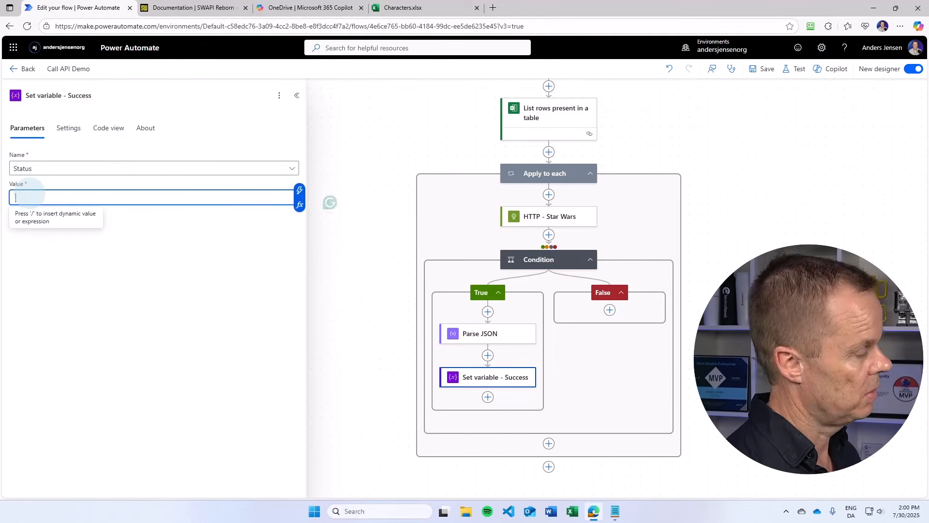
pyautogui.write('Success')
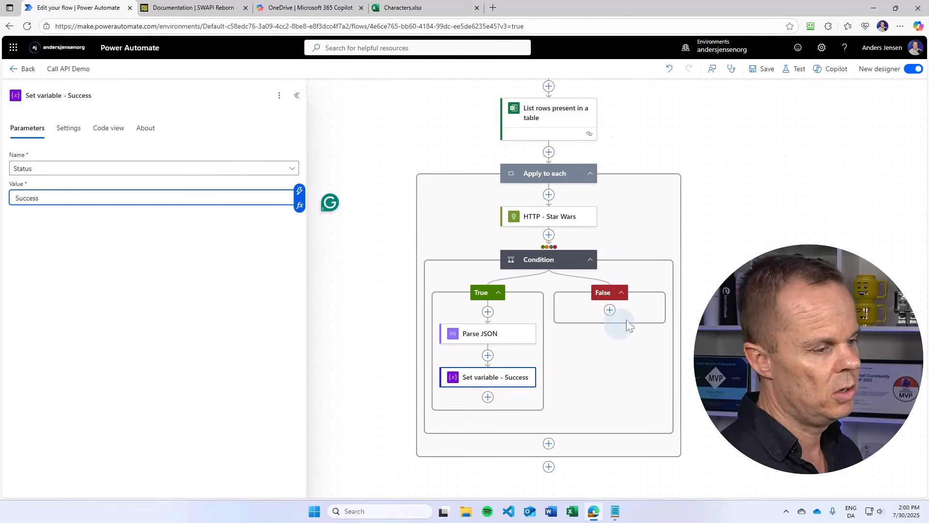
# - Add a Set variable action to the False branch and rename it "Set variable - Error"
pyautogui.click(610, 310)
pyautogui.write('set var')
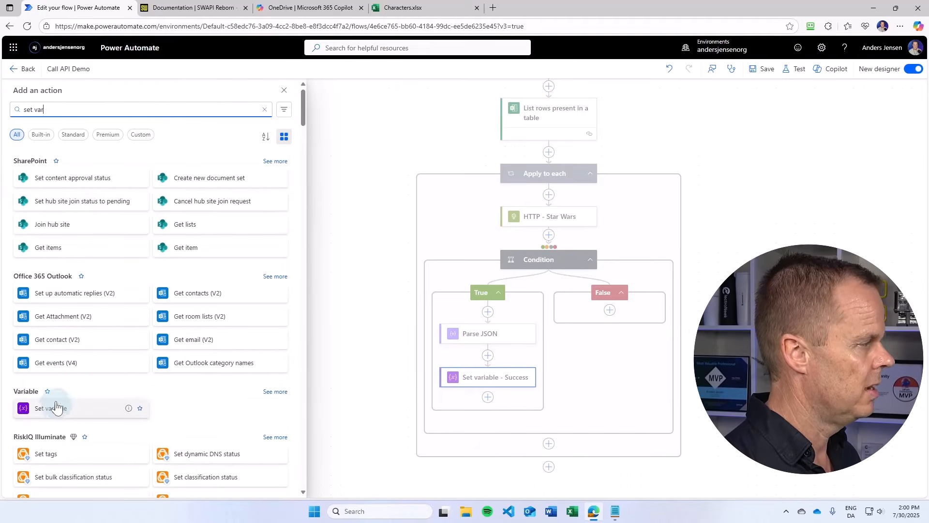
pyautogui.click(56, 408)
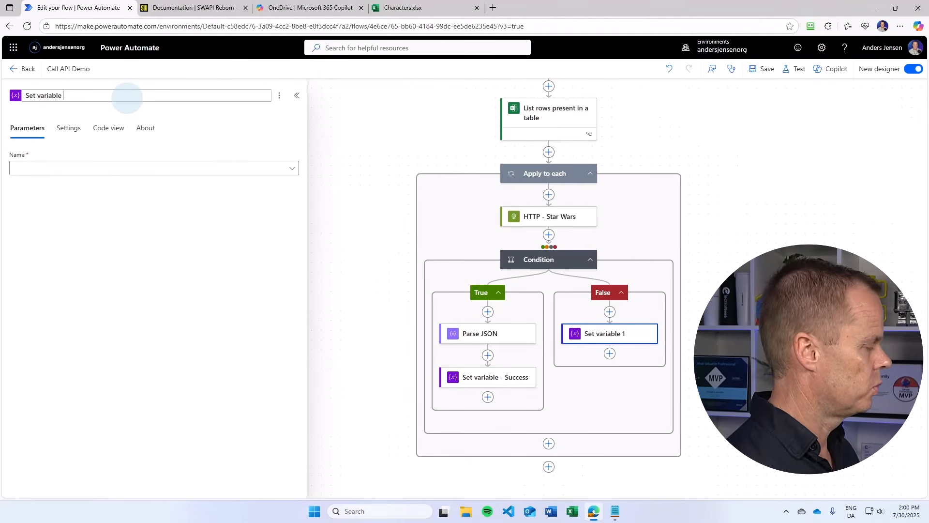
pyautogui.press('Return')
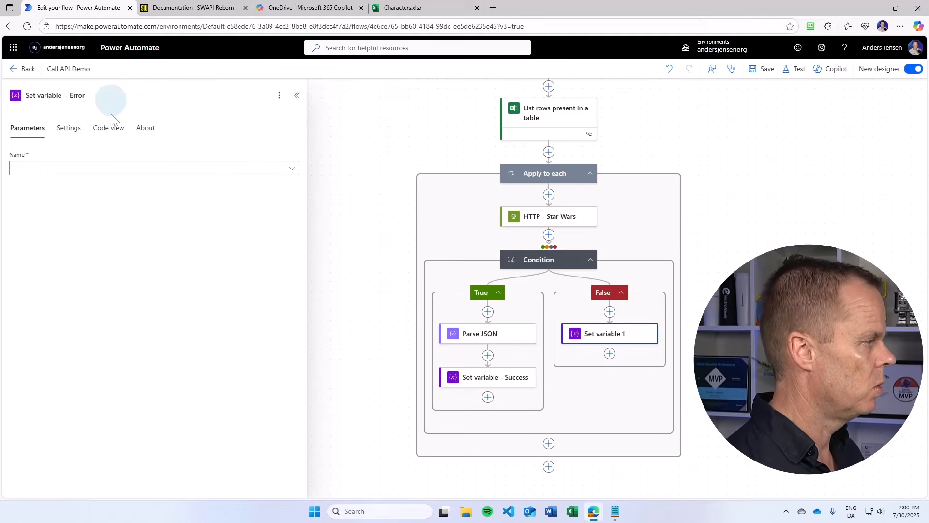
# - Set the Status variable in the Error action to "Error with the StatusCode" followed by the HTTP - Star Wars Status code
pyautogui.click(89, 168)
pyautogui.click(42, 187)
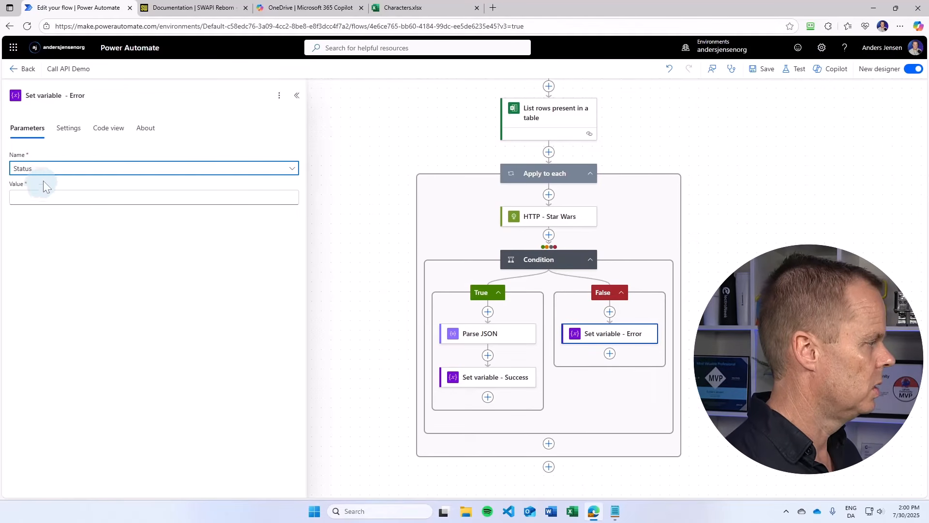
pyautogui.click(38, 196)
pyautogui.write('E')
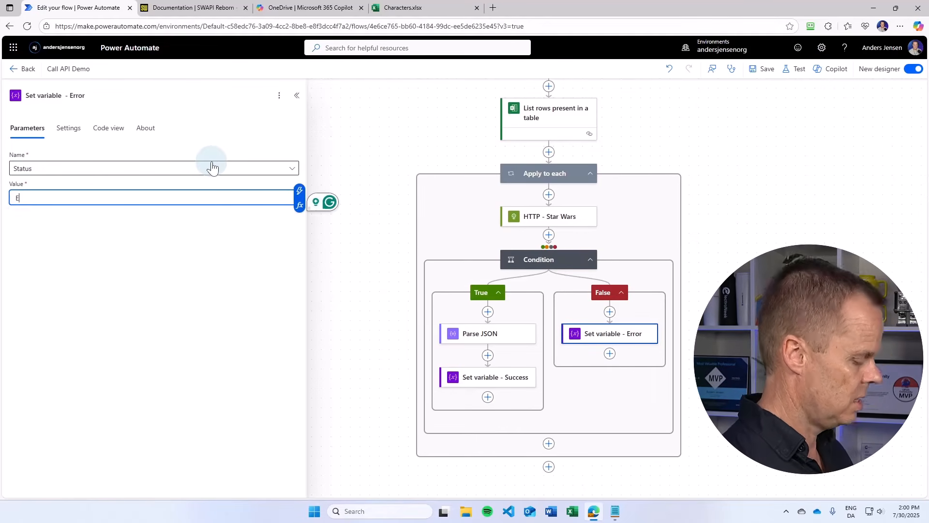
pyautogui.write('rror with')
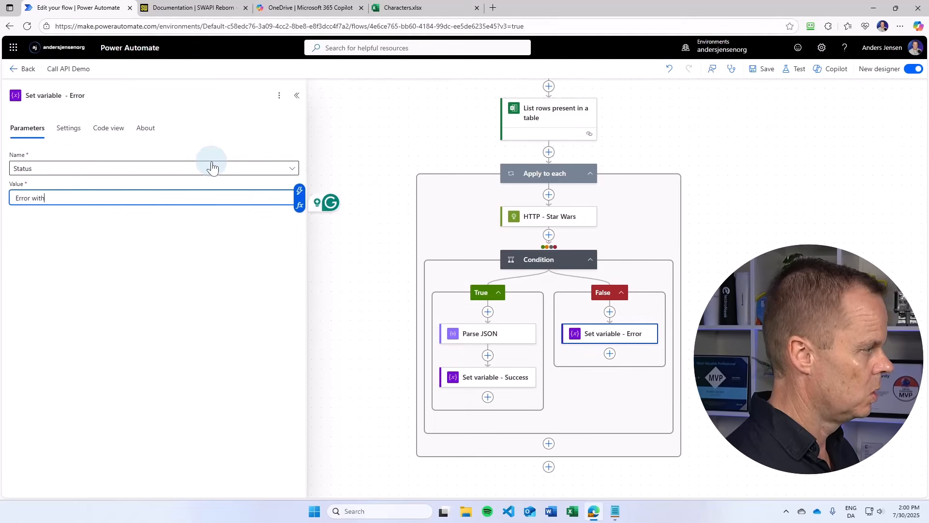
pyautogui.write('t he ')
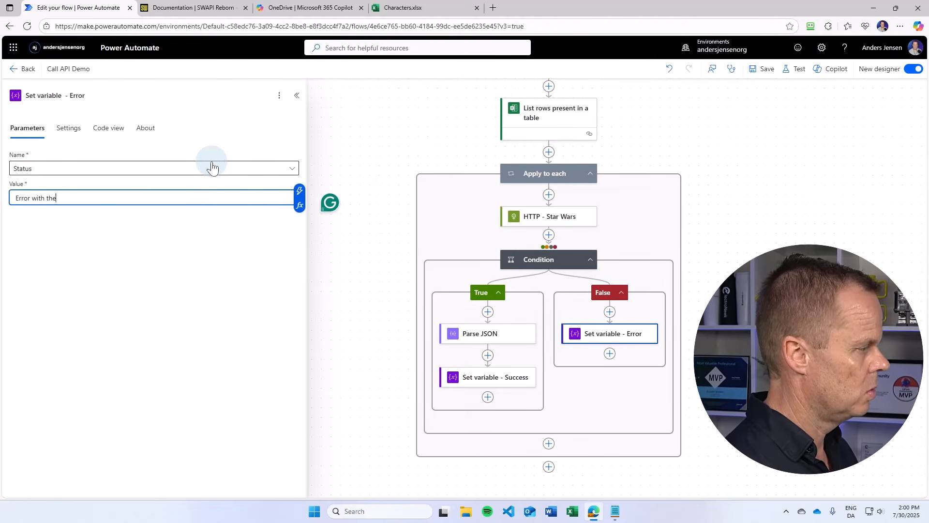
pyautogui.write(' StatusCode')
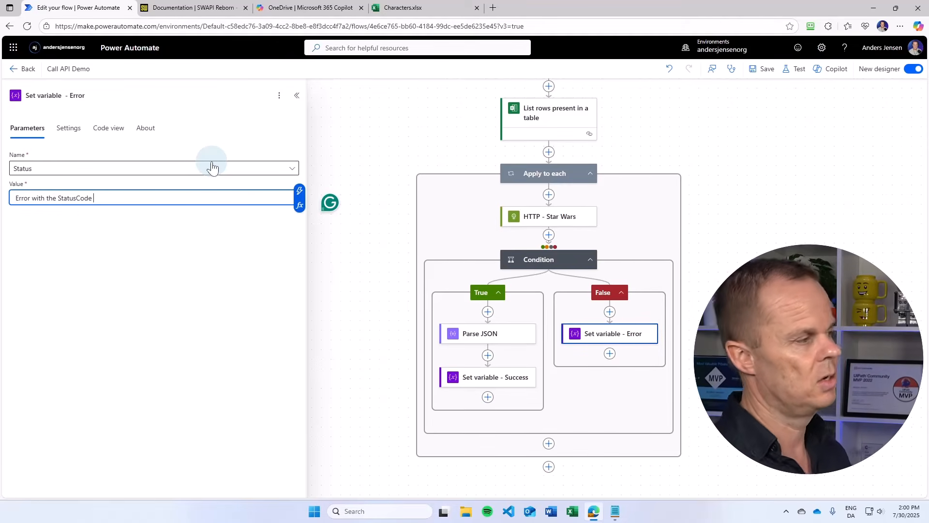
pyautogui.click(300, 191)
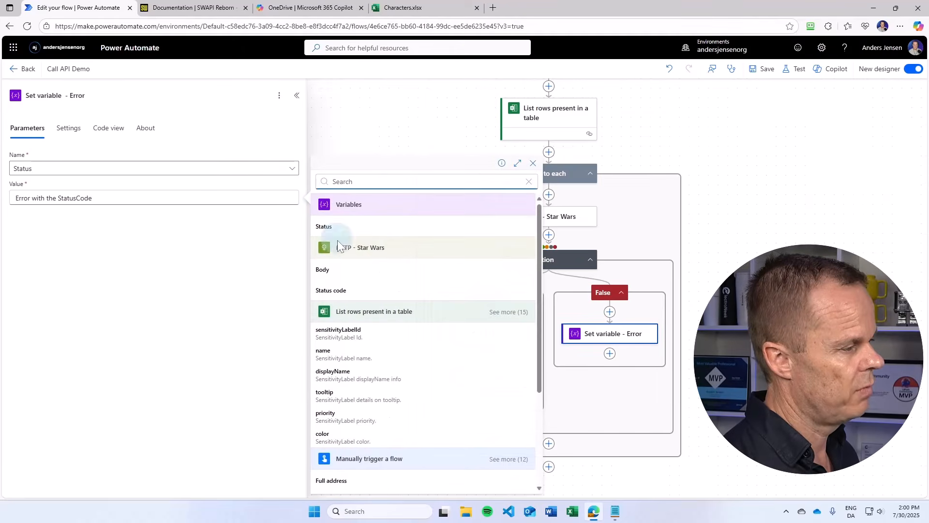
pyautogui.click(349, 290)
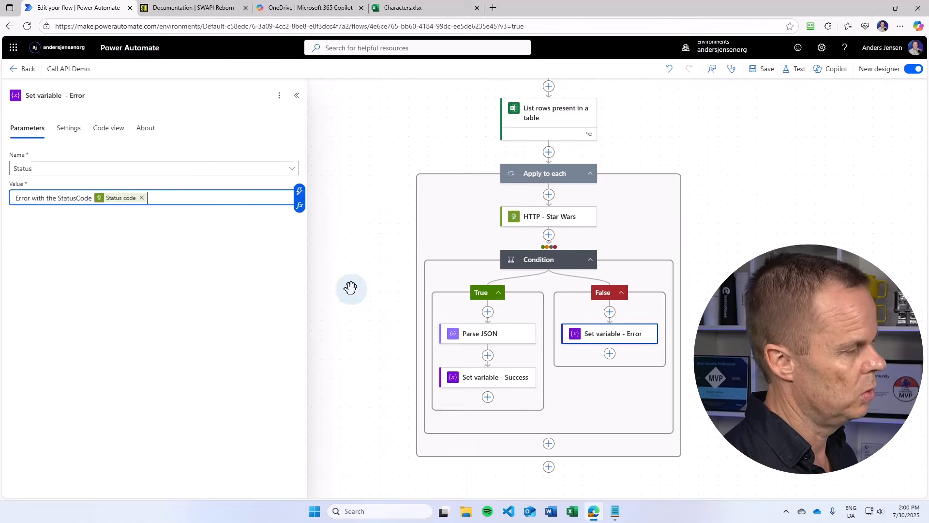
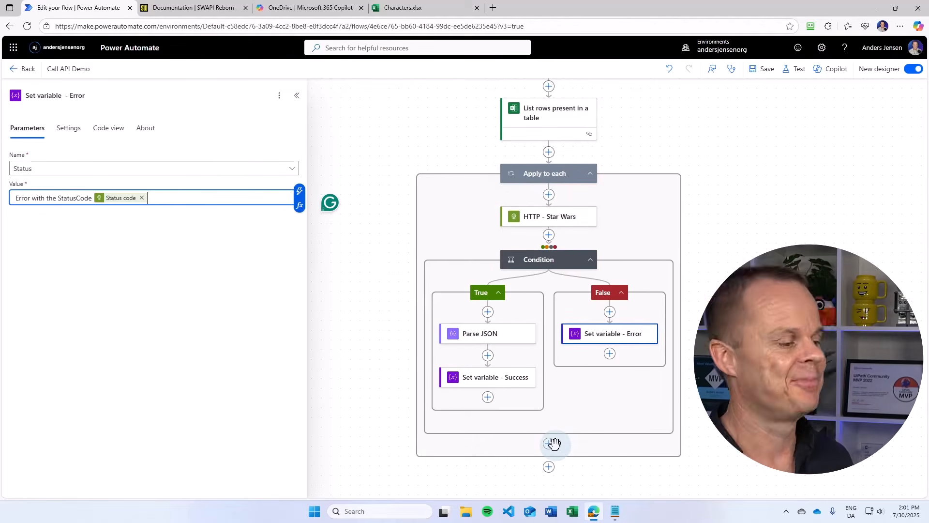
# - Add an Excel Online Update a row action after the Condition inside the loop and rename it "Update a row - Status"
pyautogui.click(549, 444)
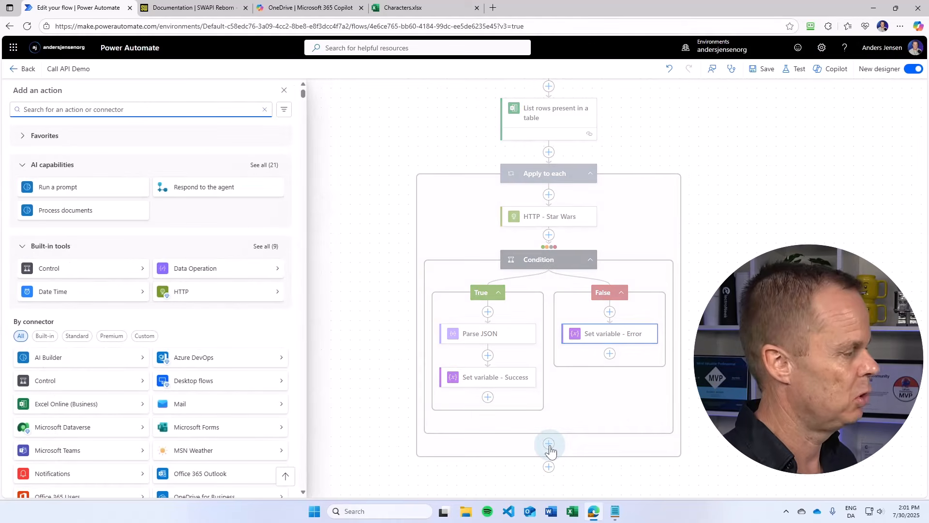
pyautogui.write('update')
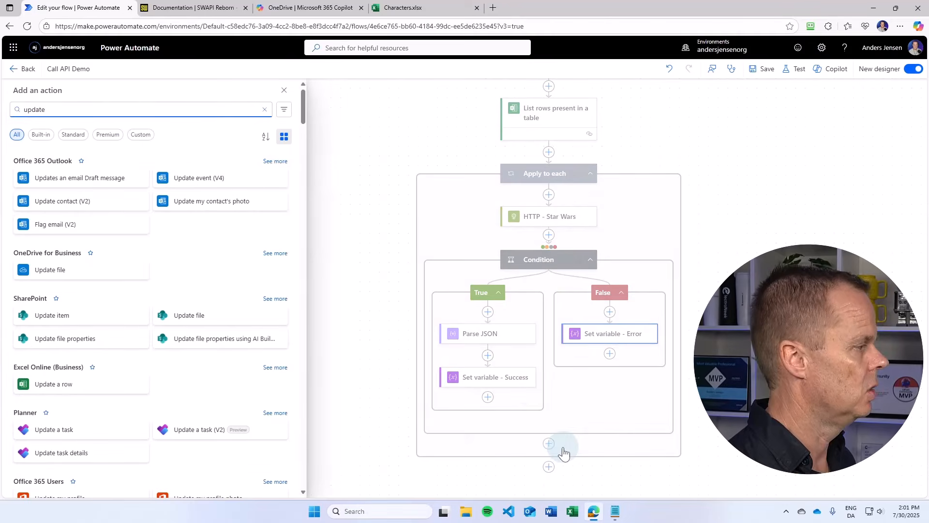
pyautogui.click(87, 387)
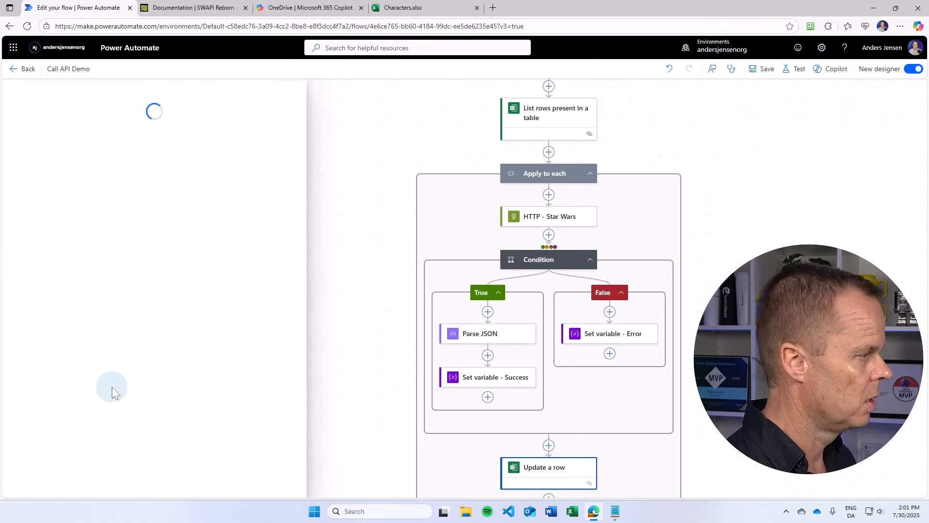
pyautogui.scroll(-2, 587, 456)
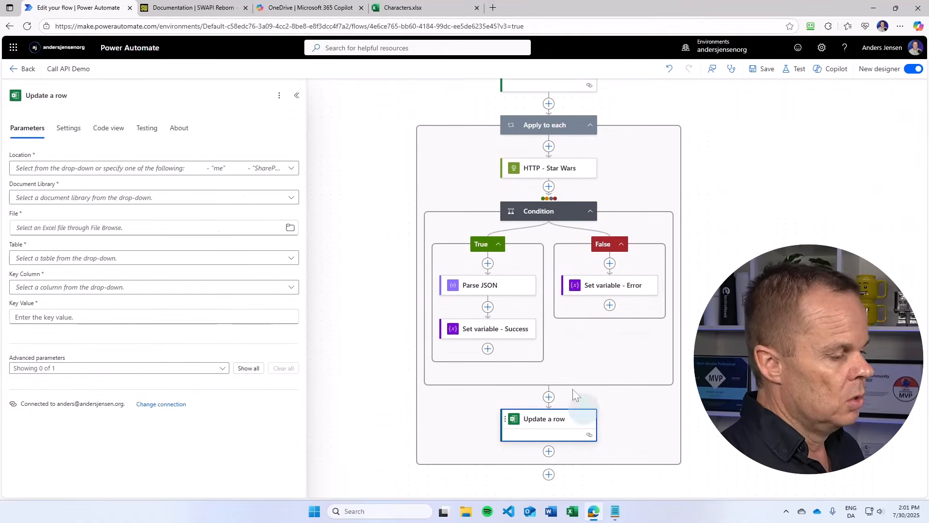
pyautogui.click(212, 170)
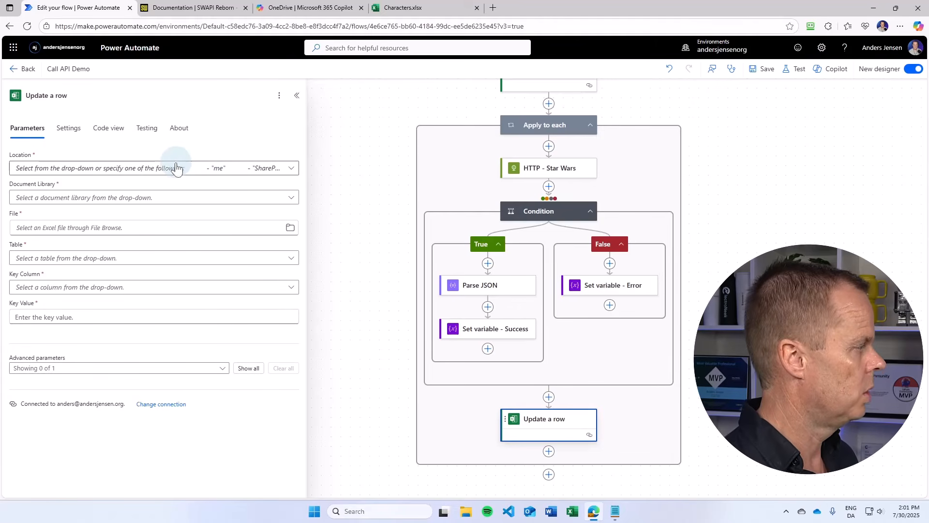
pyautogui.click(68, 170)
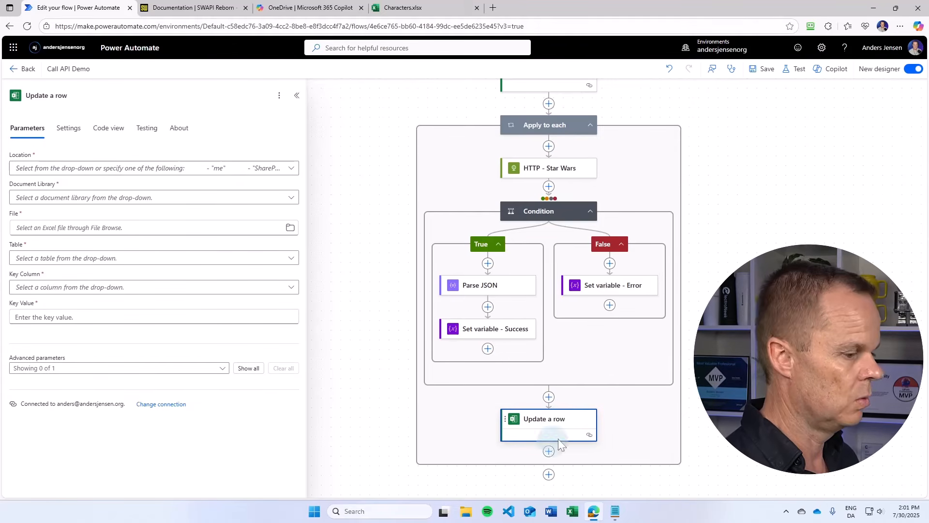
pyautogui.click(80, 96)
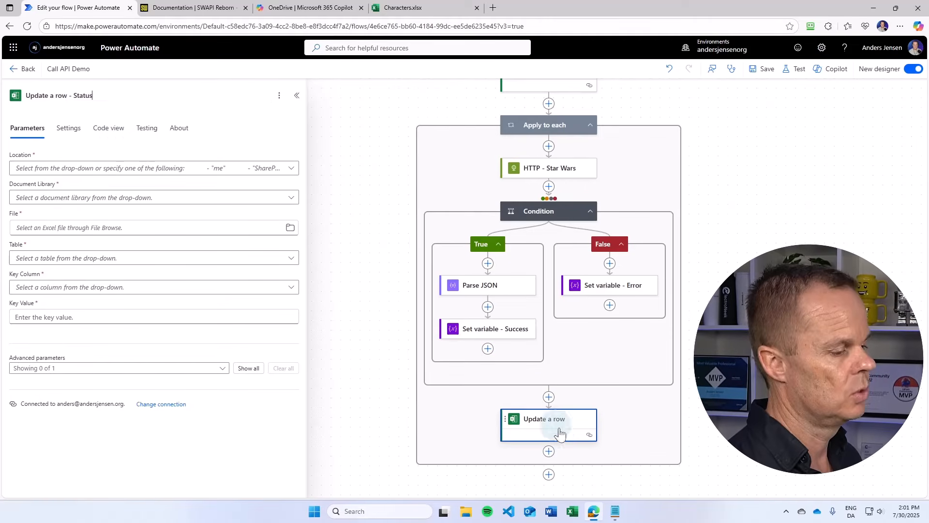
# - Set the Update a row location to OneDrive for Business and the document library to Dokumenter
pyautogui.click(291, 169)
pyautogui.click(329, 48)
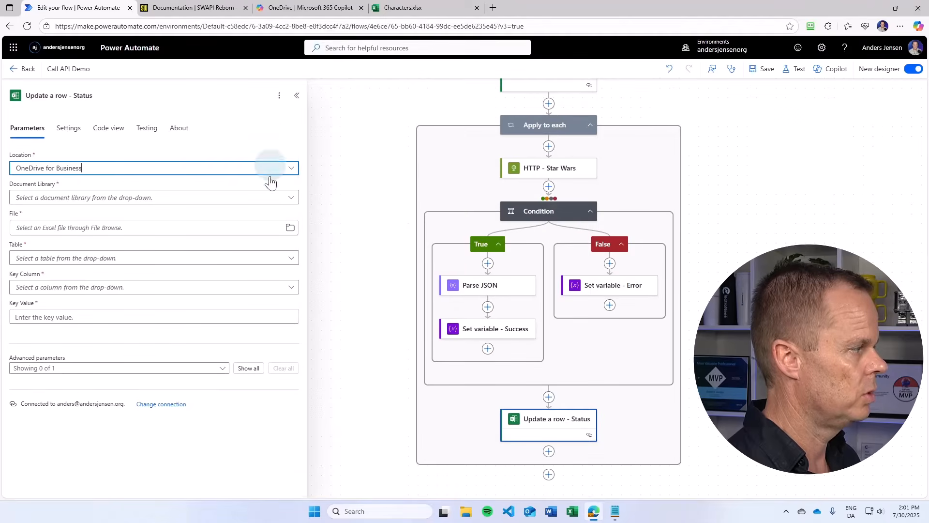
pyautogui.click(291, 199)
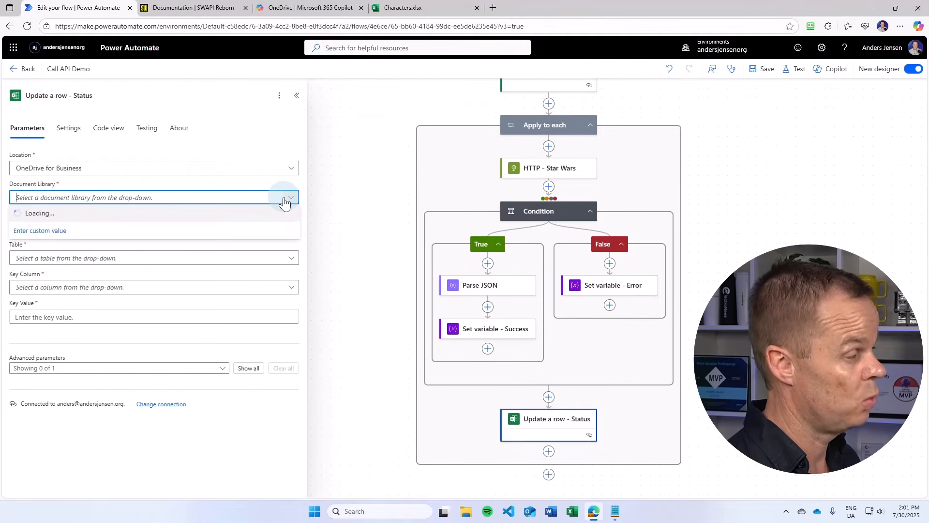
pyautogui.click(112, 214)
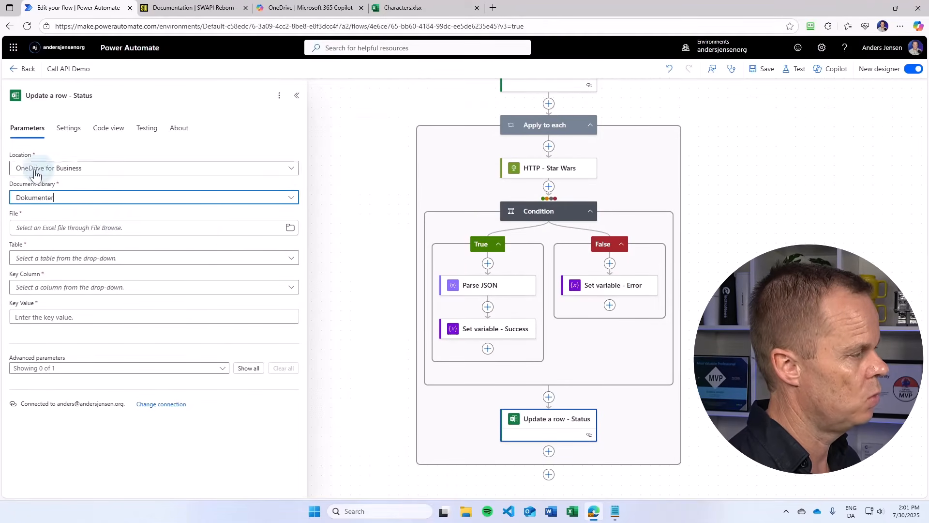
# - Pick the file /Project/Characters.xlsx and select the Characters table
pyautogui.click(290, 228)
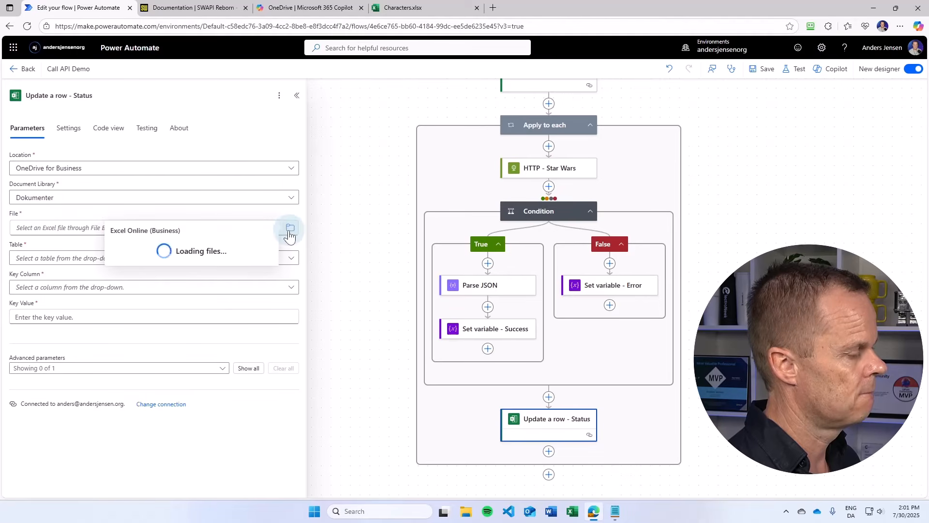
pyautogui.scroll(-6, 228, 332)
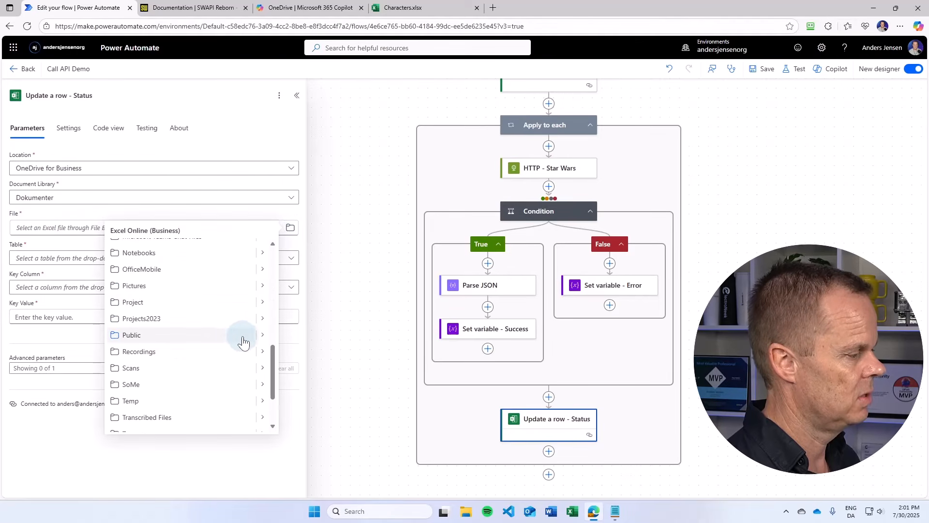
pyautogui.click(262, 302)
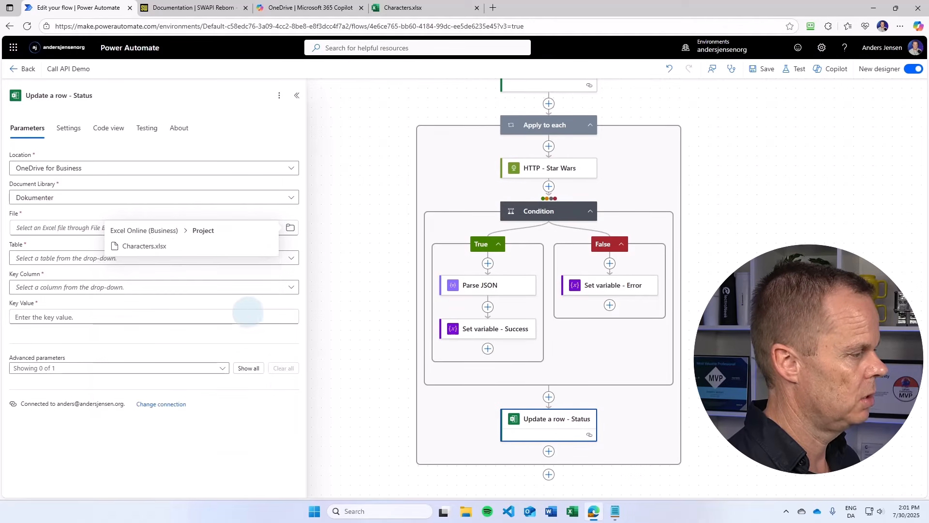
pyautogui.click(145, 246)
pyautogui.click(293, 261)
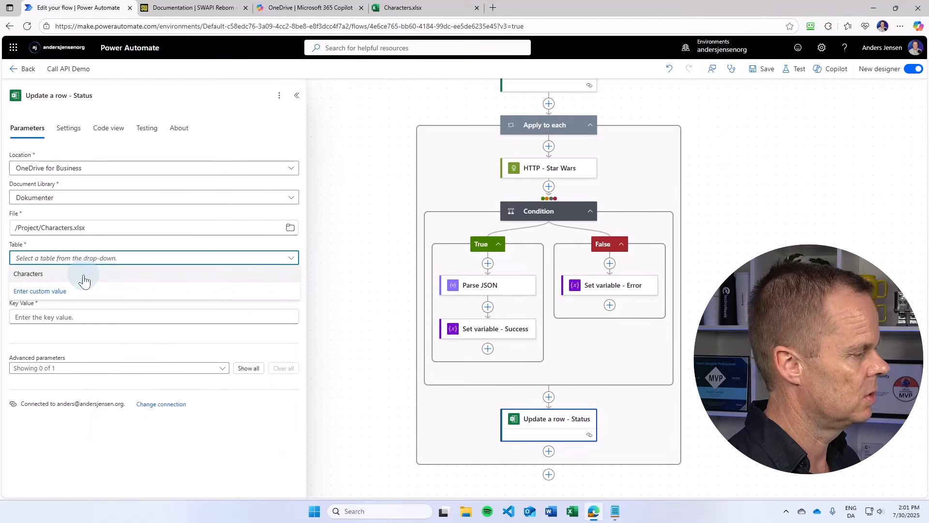
pyautogui.click(83, 276)
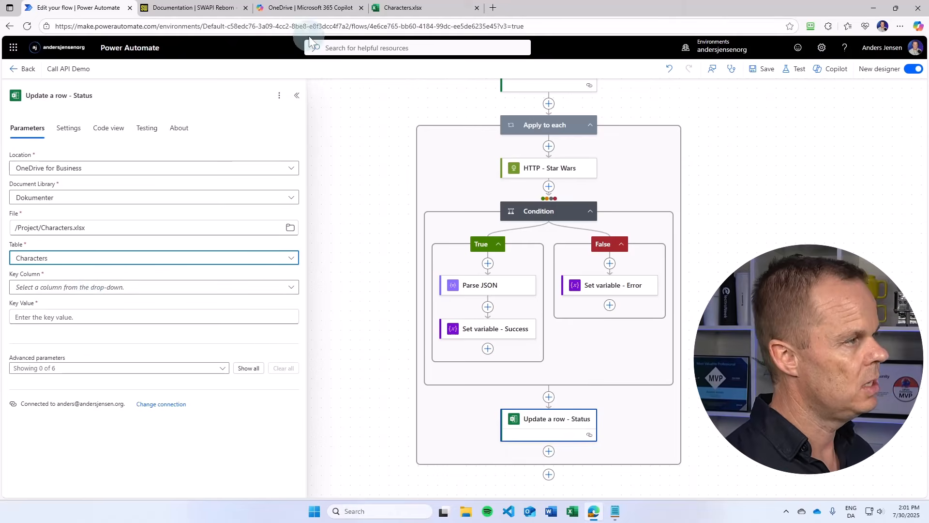
# - Check the workbook's column headers, then set the Key Column to ID
pyautogui.click(421, 7)
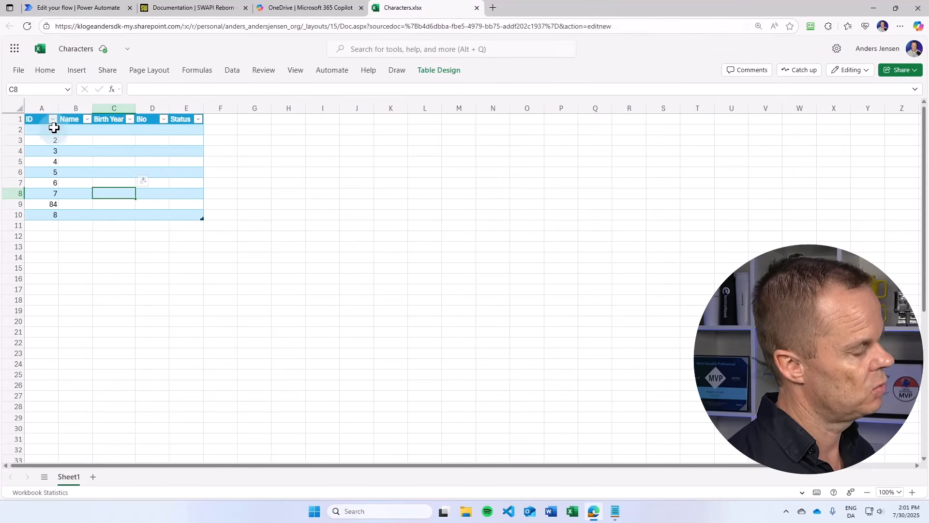
pyautogui.click(72, 7)
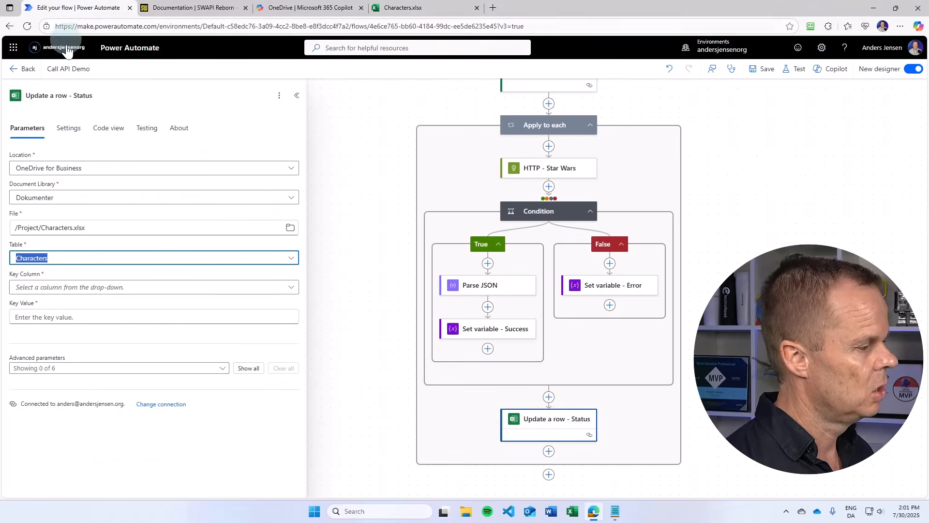
pyautogui.click(56, 289)
pyautogui.click(37, 338)
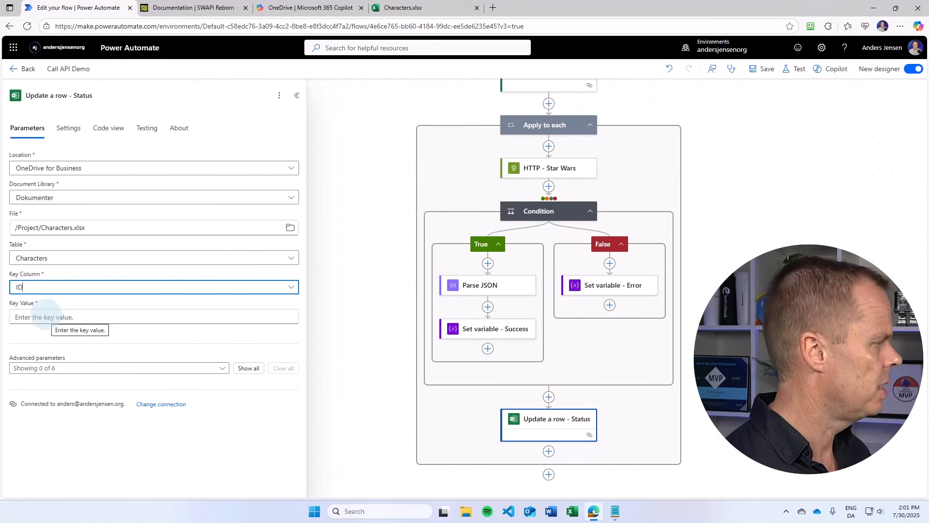
# - Set the Key Value to the ID dynamic value from List rows present in a table
pyautogui.click(45, 316)
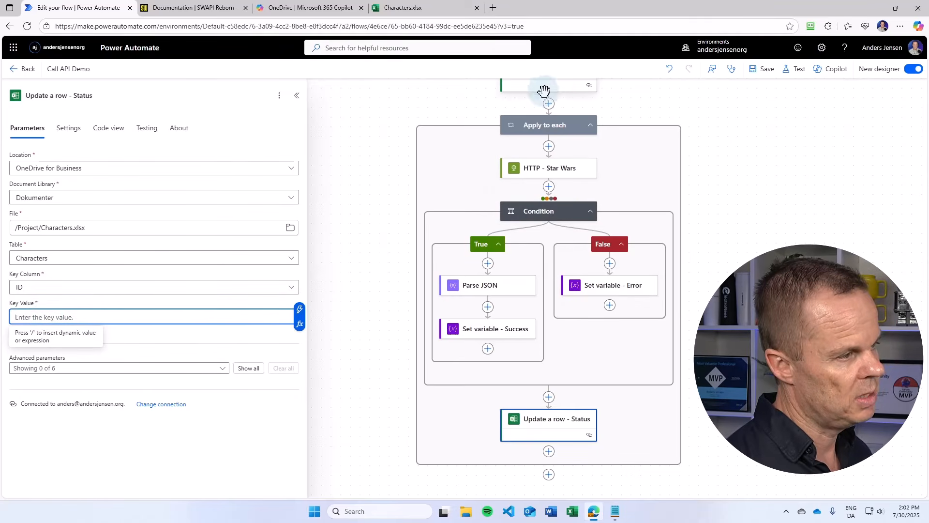
pyautogui.click(299, 309)
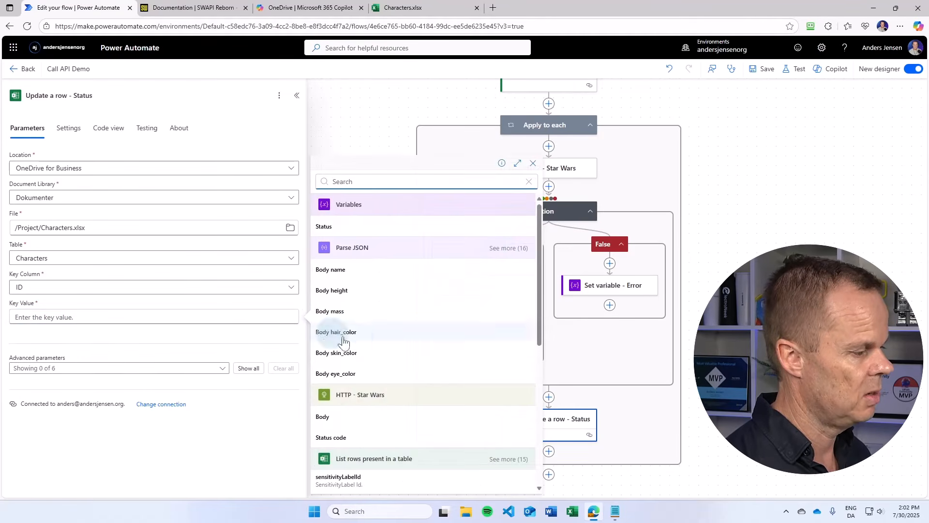
pyautogui.scroll(-7, 372, 421)
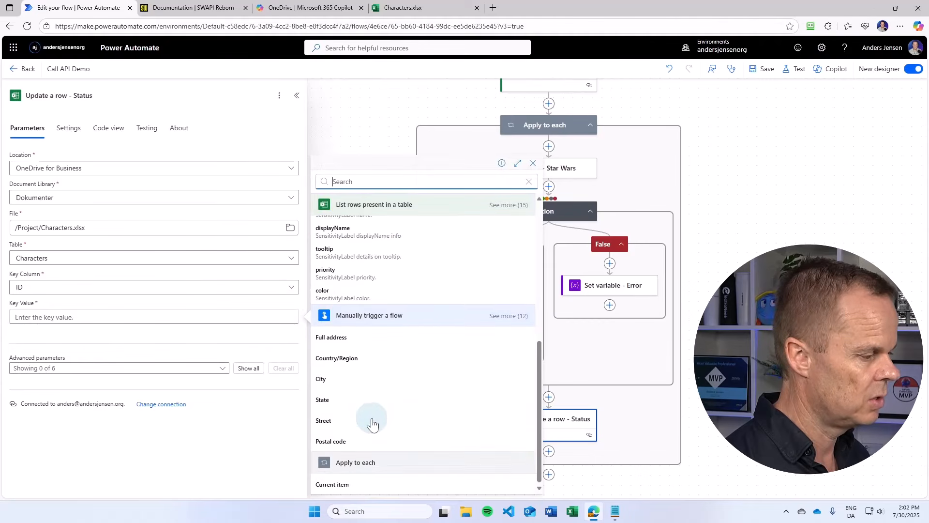
pyautogui.scroll(3, 364, 375)
pyautogui.click(497, 315)
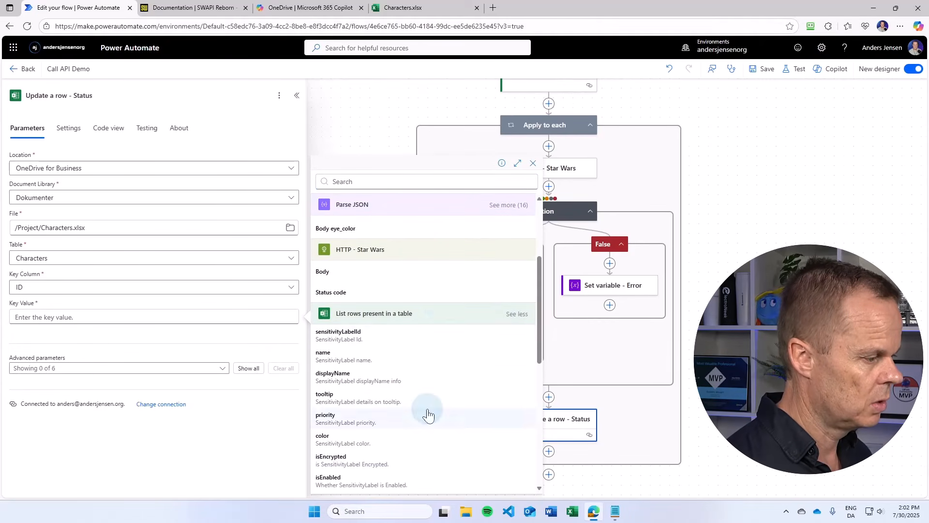
pyautogui.scroll(-3, 425, 411)
pyautogui.click(333, 405)
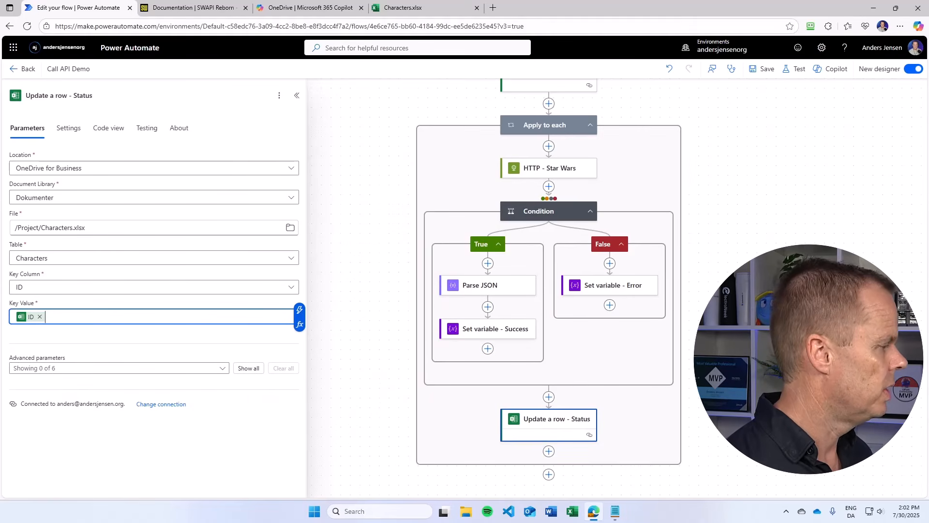
# - Show all advanced parameters and set the Status column to the Status variable
pyautogui.click(251, 373)
pyautogui.scroll(-2, 156, 413)
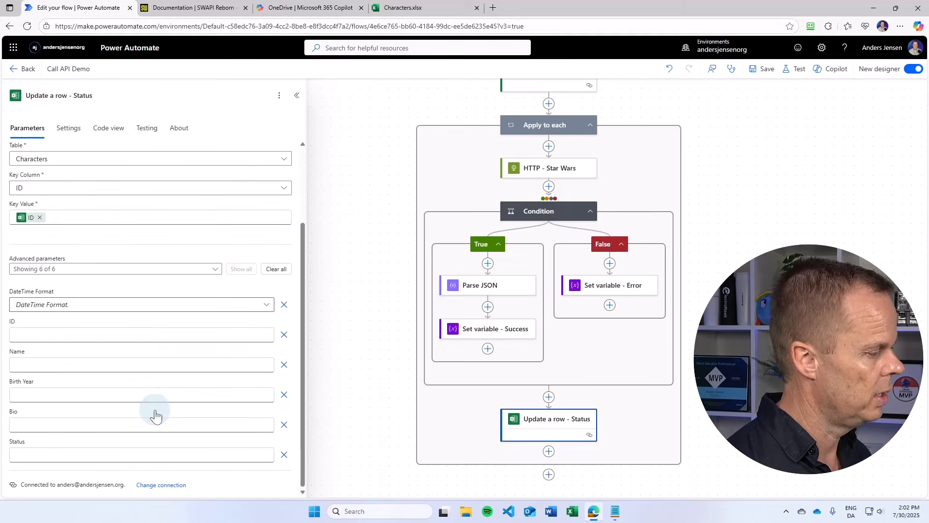
pyautogui.click(30, 455)
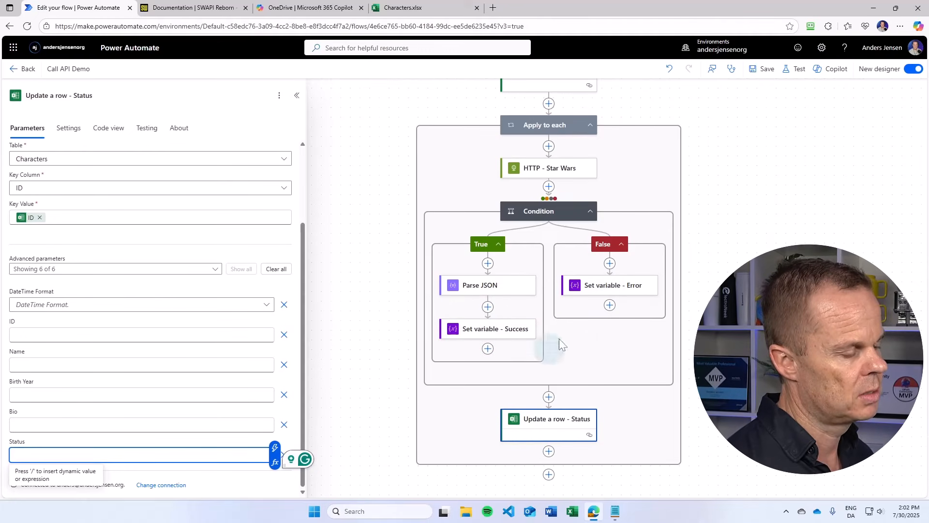
pyautogui.click(275, 448)
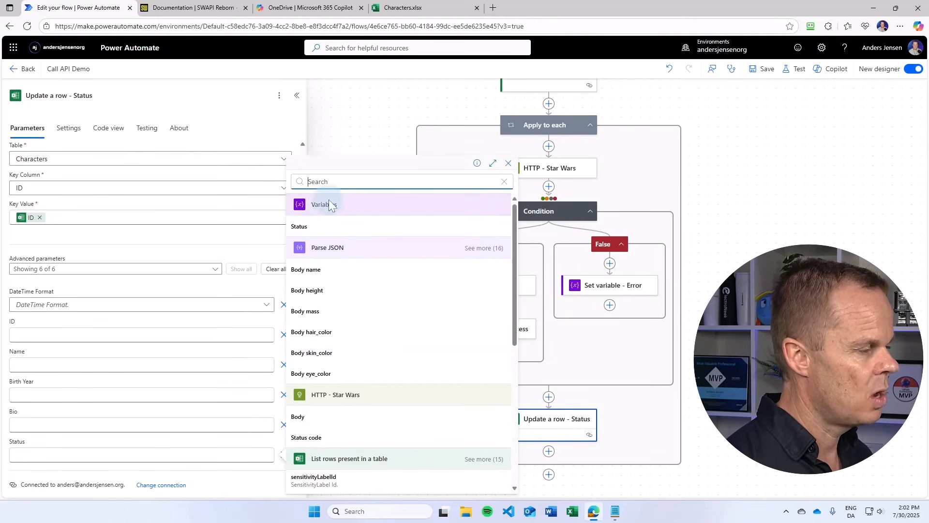
pyautogui.click(316, 229)
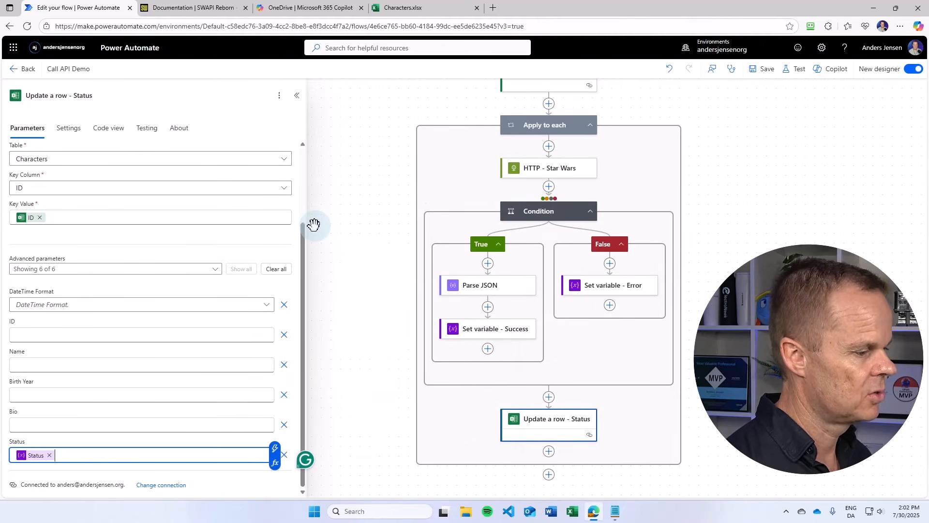
# - Save the flow
pyautogui.click(759, 72)
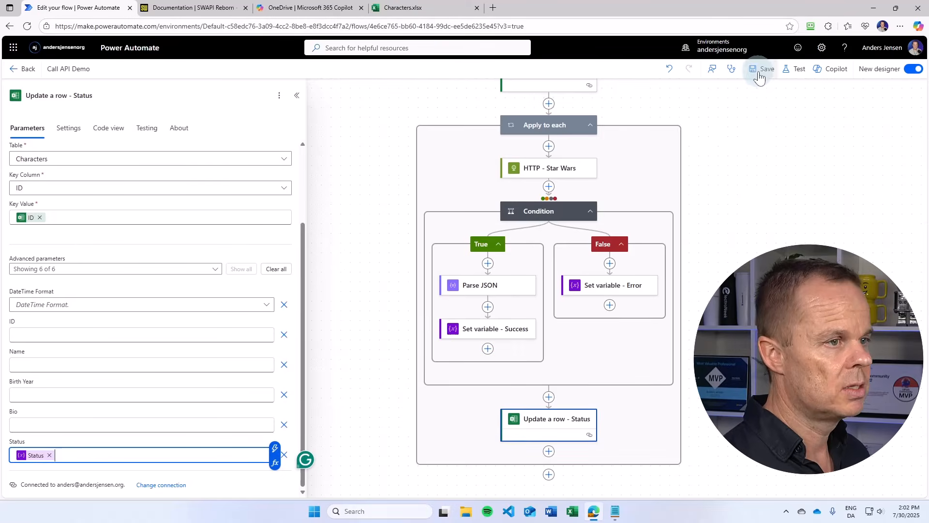
pyautogui.click(448, 8)
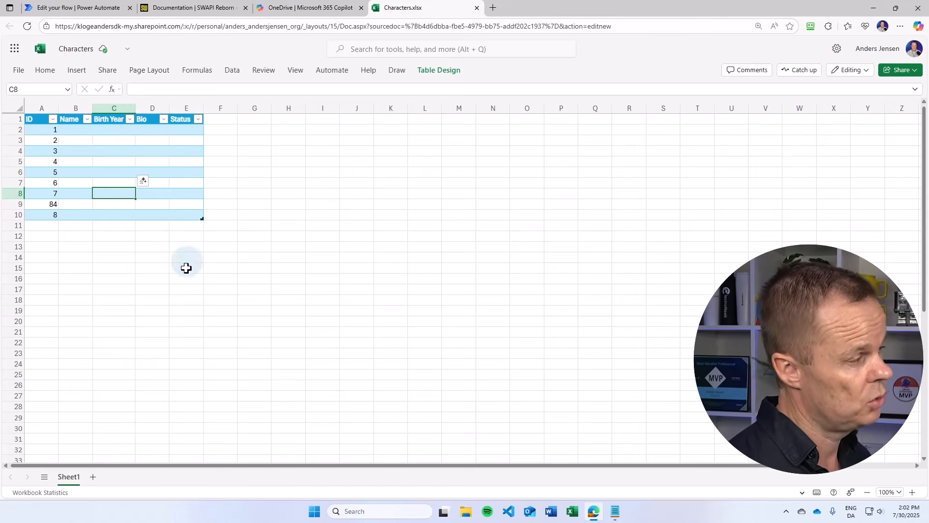
pyautogui.click(86, 12)
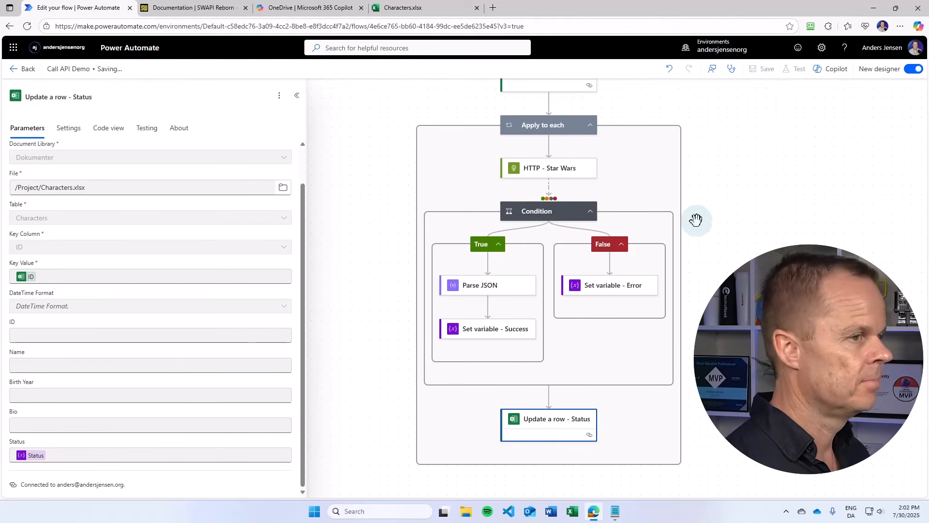
# - Test the flow manually and run it
pyautogui.click(794, 73)
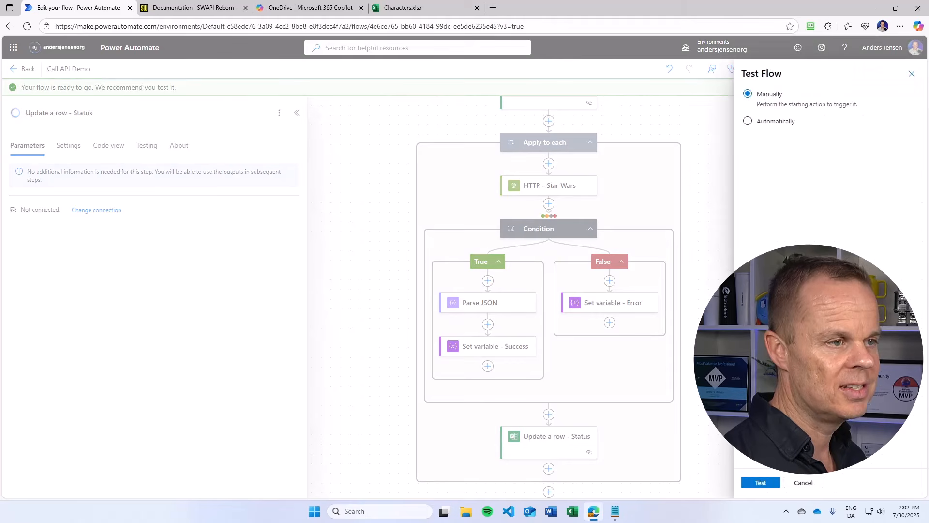
pyautogui.click(762, 483)
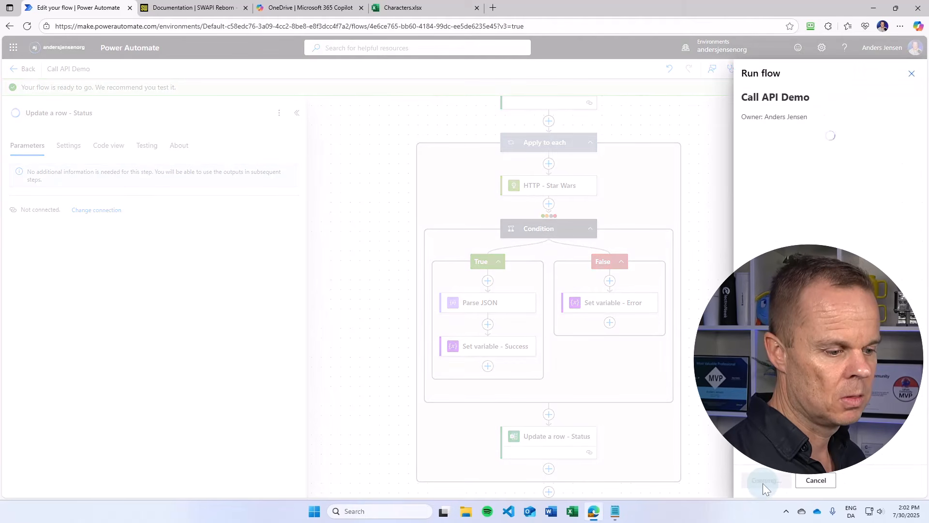
pyautogui.click(763, 481)
pyautogui.click(762, 482)
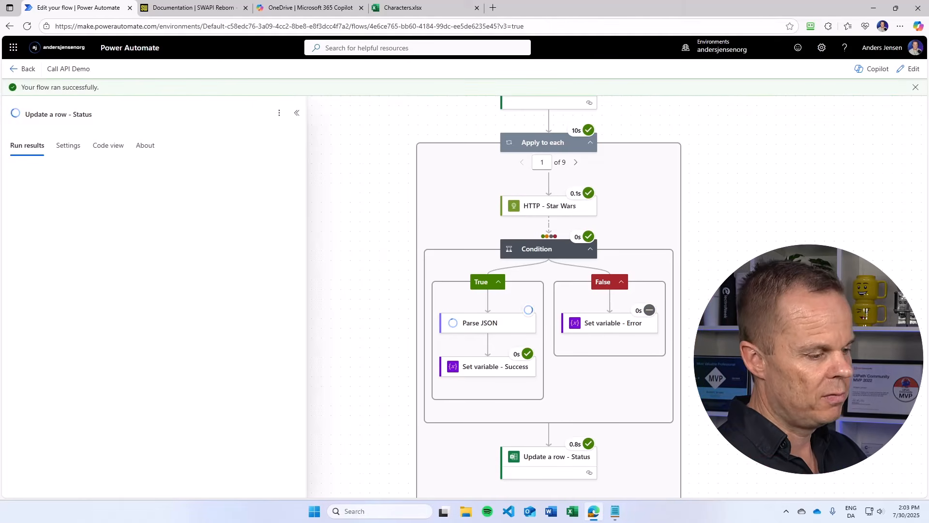
# - Review the Status column in the Characters workbook after the run
pyautogui.click(449, 9)
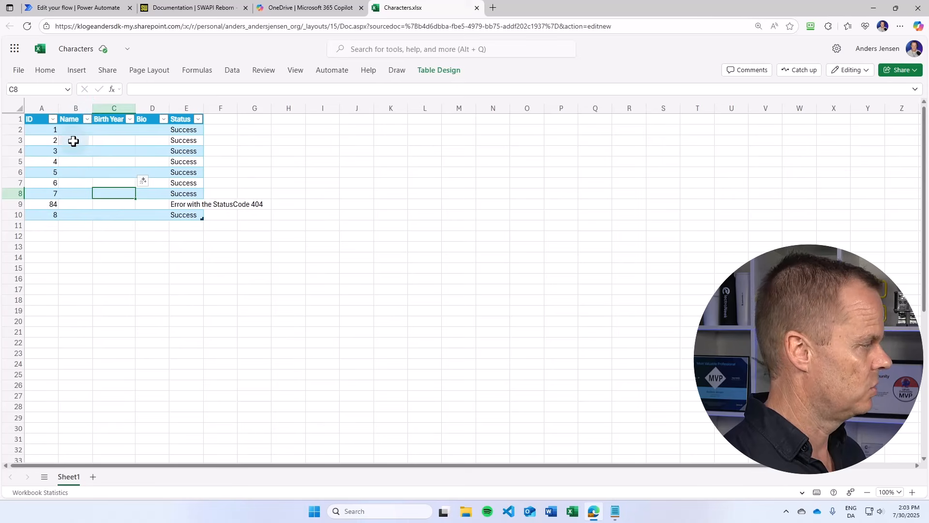
pyautogui.click(77, 8)
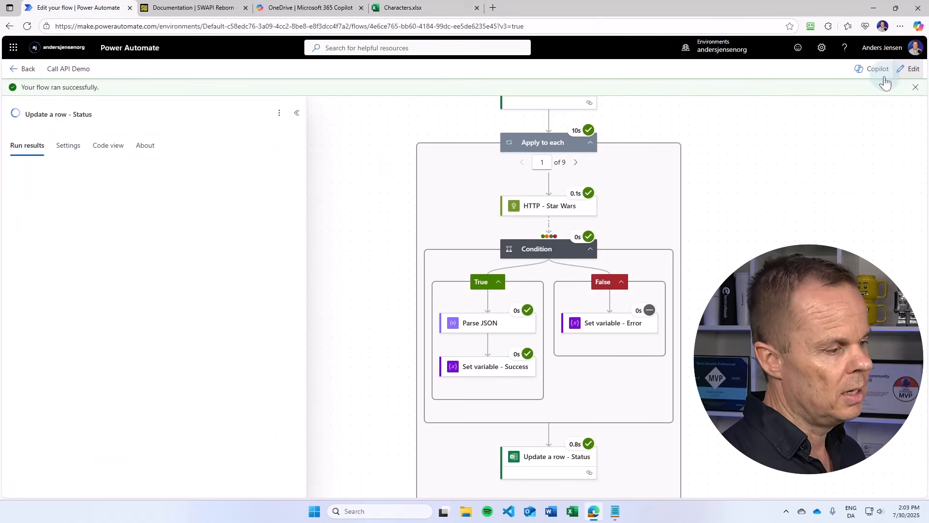
# - Open the flow for editing, add an Excel Online Update a row action after Parse JSON in the True branch, and rename it Update a row - Data
pyautogui.click(908, 68)
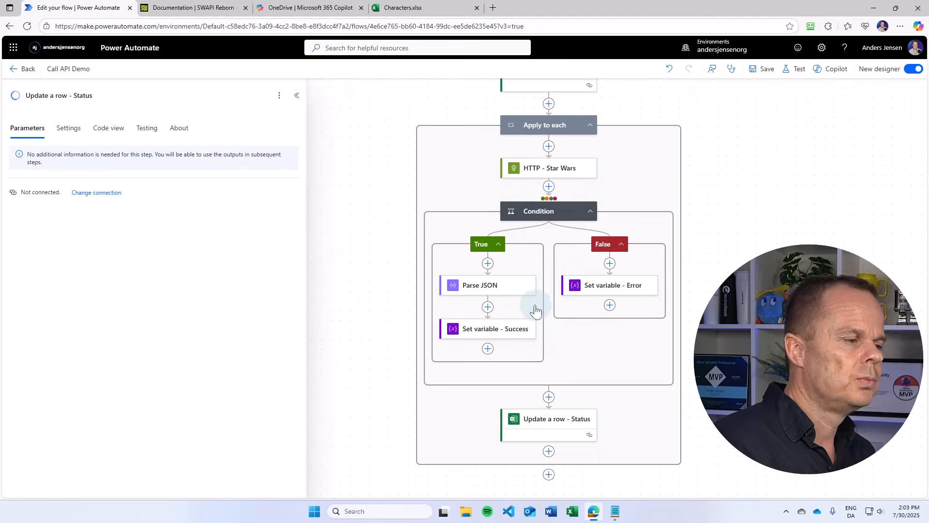
pyautogui.click(488, 306)
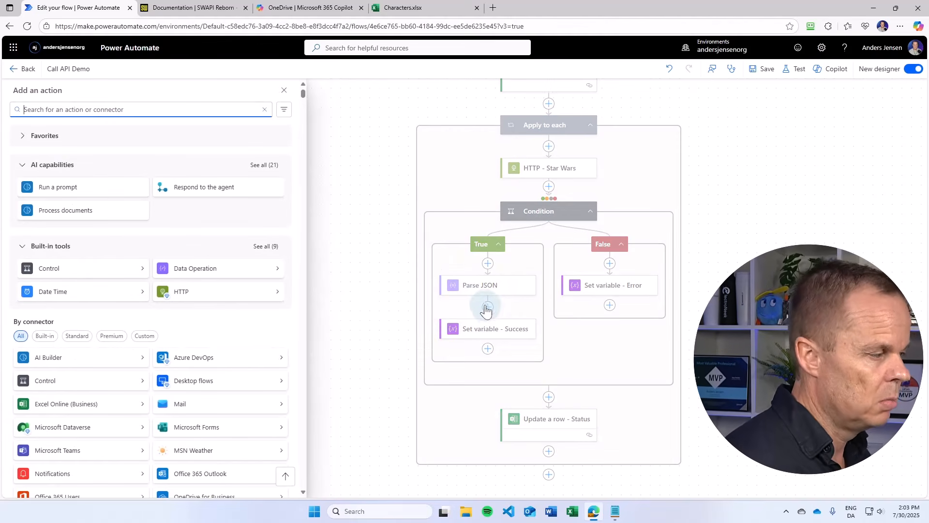
pyautogui.write('update')
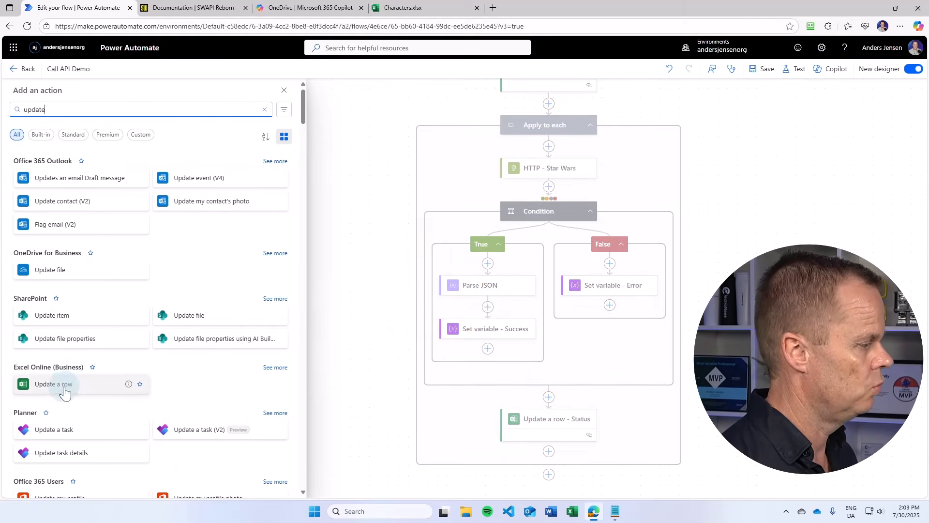
pyautogui.click(64, 390)
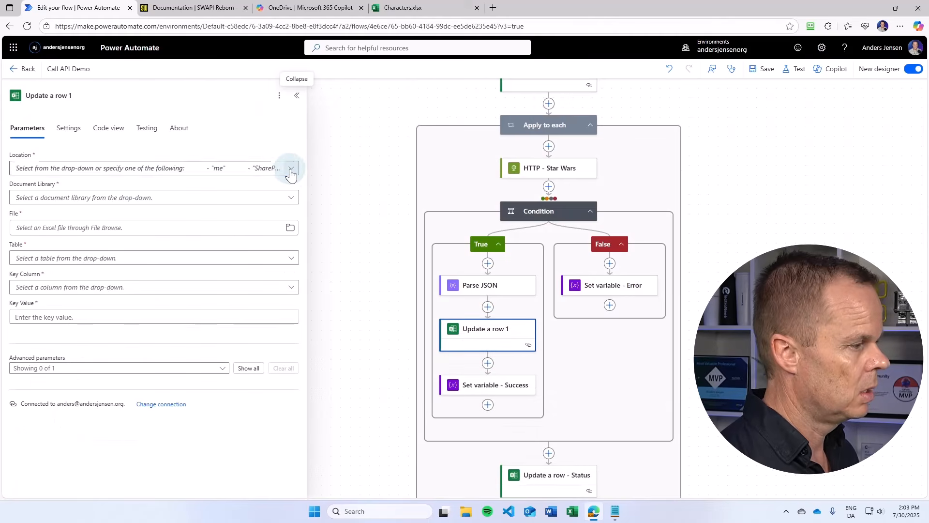
pyautogui.click(291, 169)
pyautogui.click(102, 95)
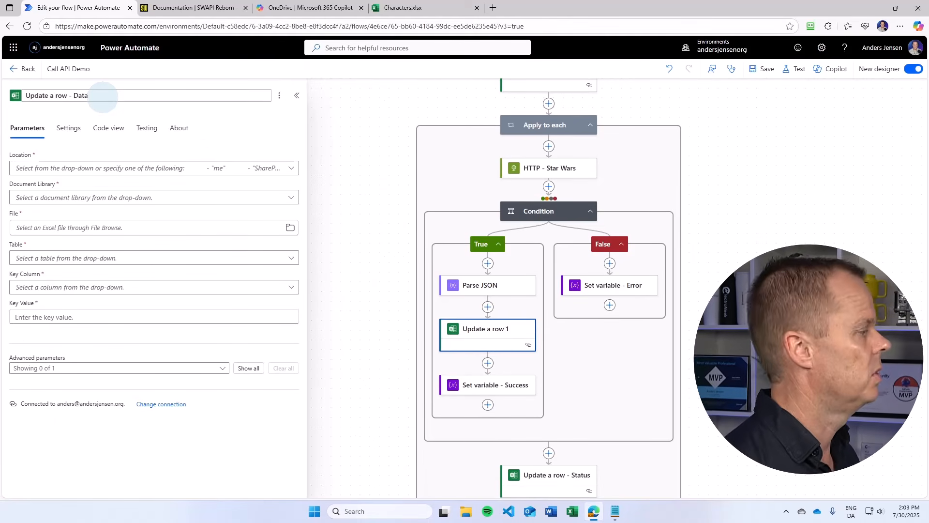
# - Point the action at /Project/Characters.xlsx in the Dokumenter library of OneDrive for Business
pyautogui.click(291, 169)
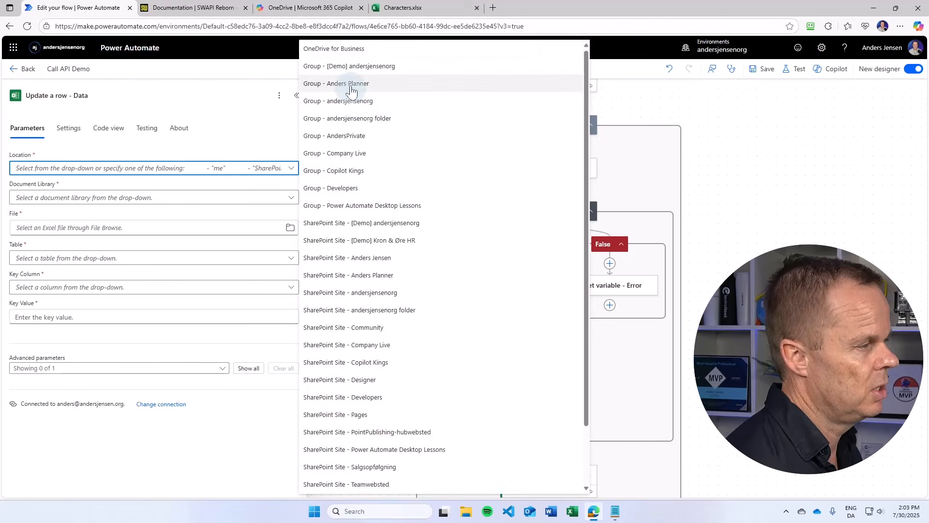
pyautogui.click(350, 49)
pyautogui.click(291, 209)
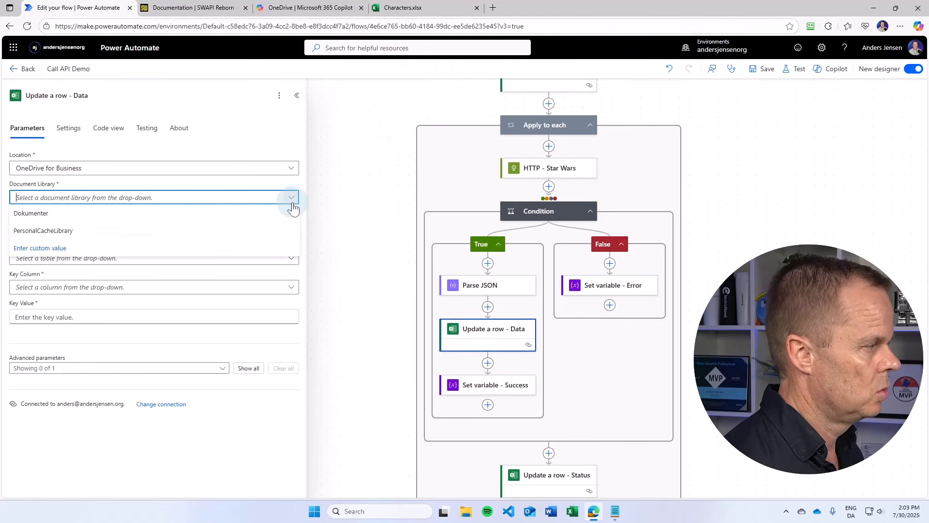
pyautogui.click(208, 227)
pyautogui.click(279, 205)
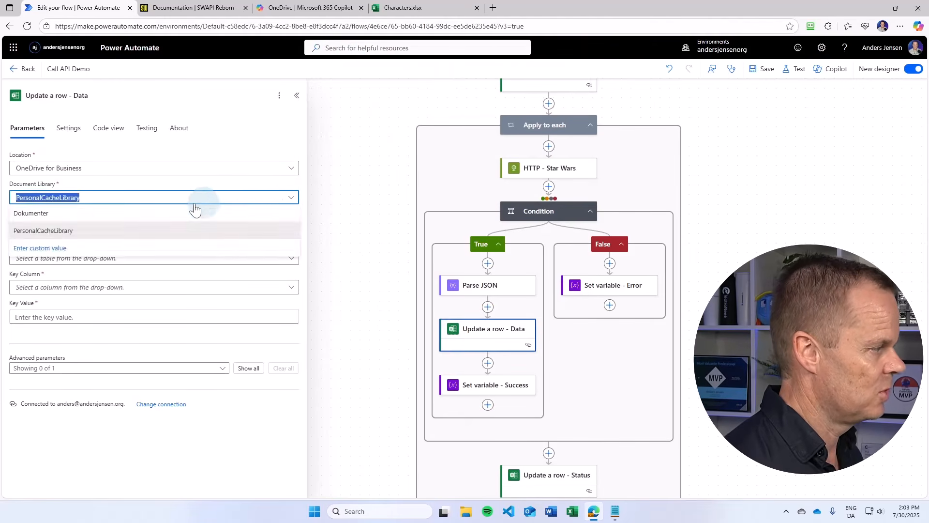
pyautogui.click(175, 213)
pyautogui.click(292, 232)
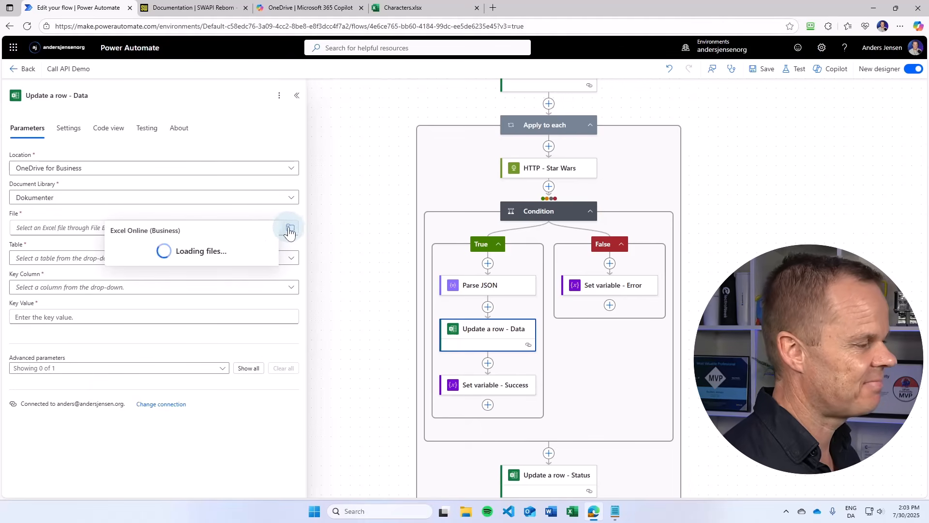
pyautogui.scroll(-10, 236, 343)
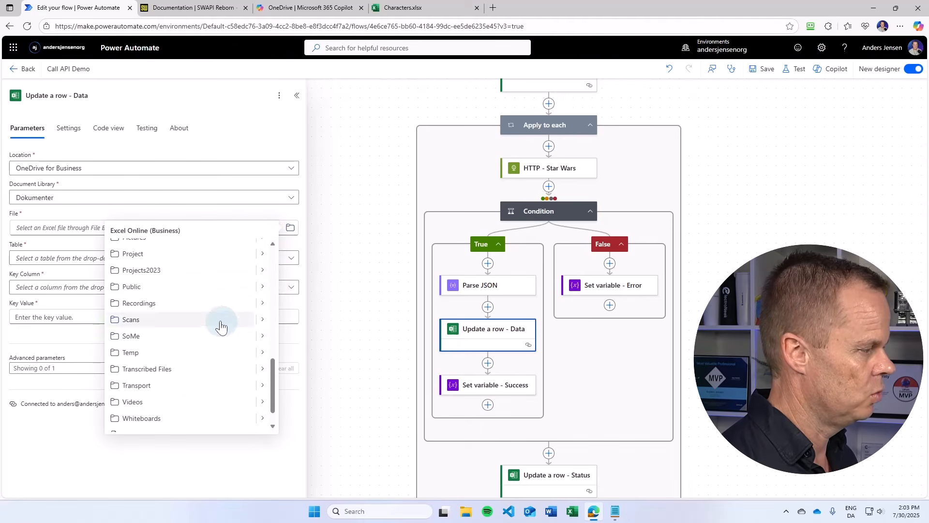
pyautogui.click(263, 255)
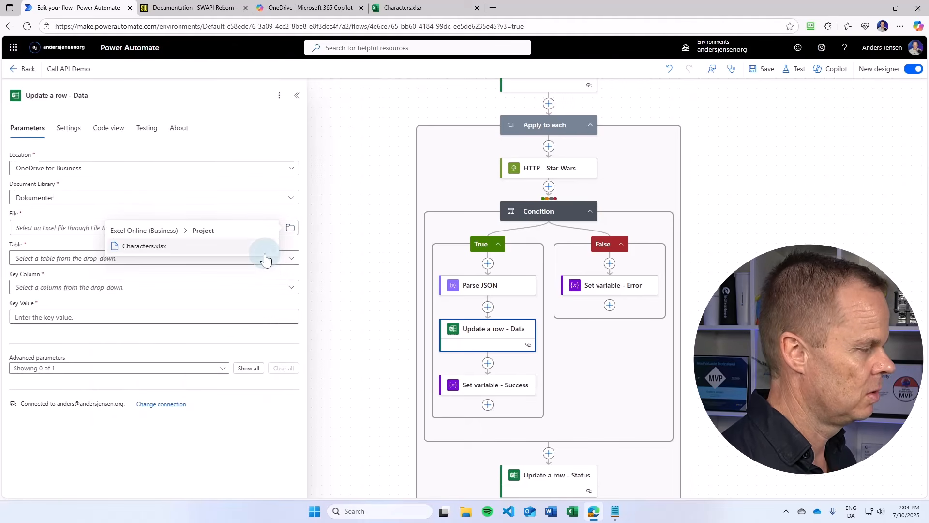
pyautogui.click(194, 247)
# - Choose the Characters table and set the Key Column to ID
pyautogui.click(129, 266)
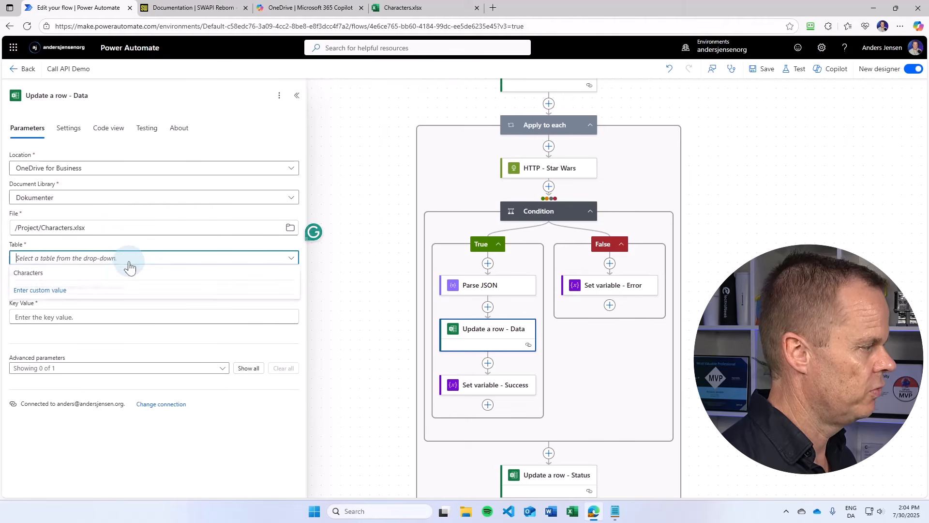
pyautogui.click(84, 272)
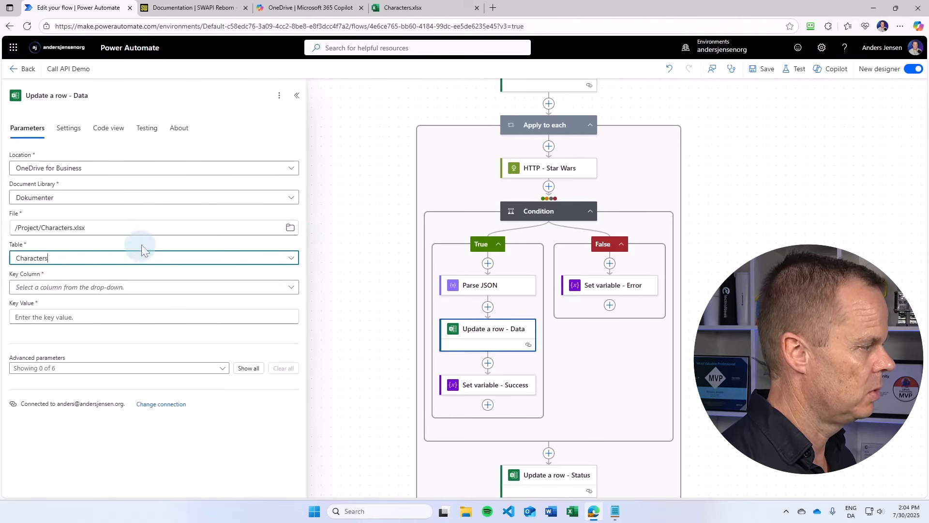
pyautogui.click(83, 291)
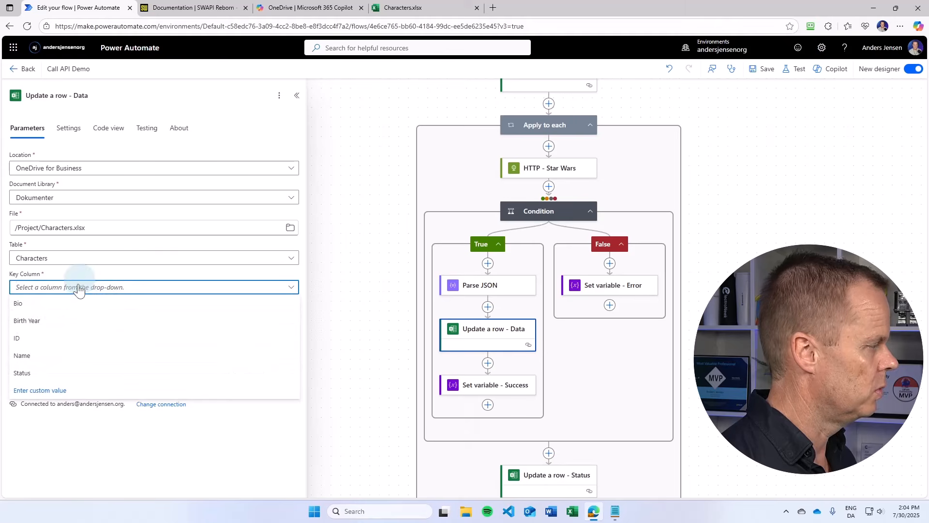
pyautogui.click(39, 339)
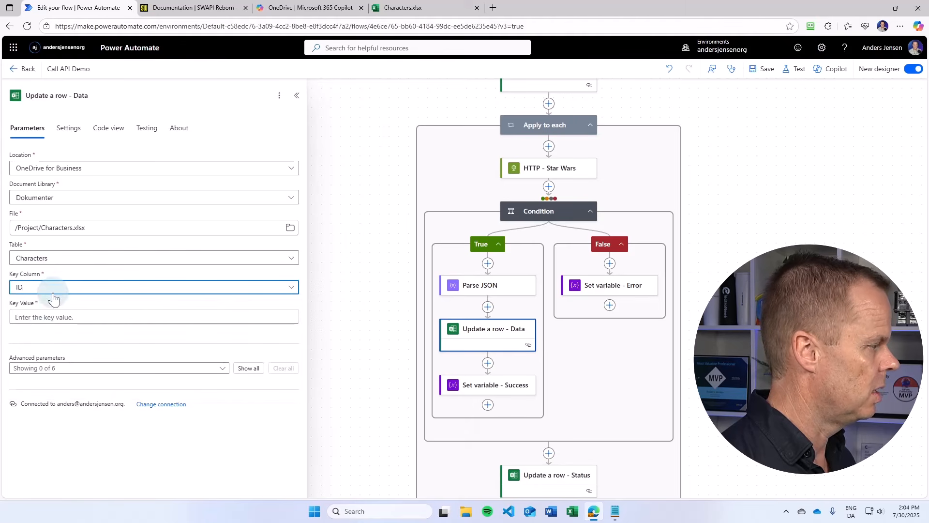
# - Set the Key Value to the ID dynamic value from List rows present in a table
pyautogui.click(44, 317)
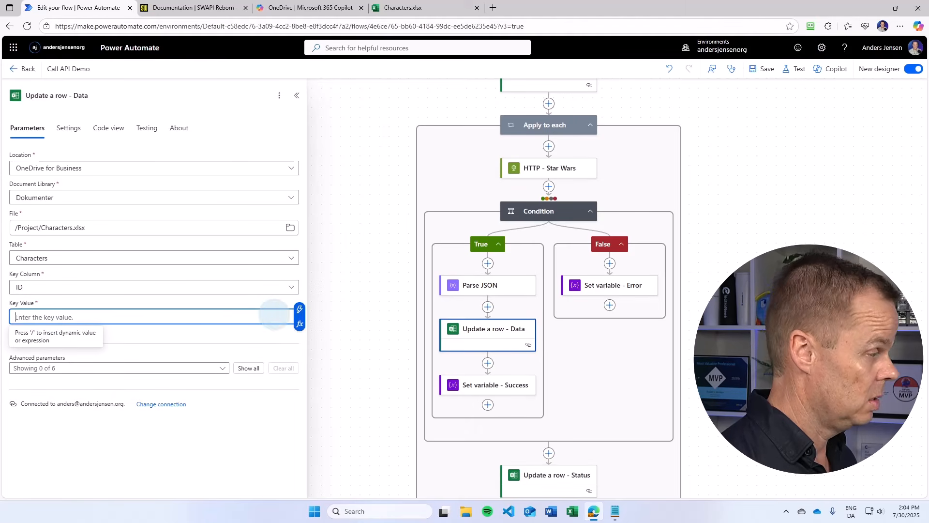
pyautogui.click(295, 316)
pyautogui.scroll(-5, 406, 402)
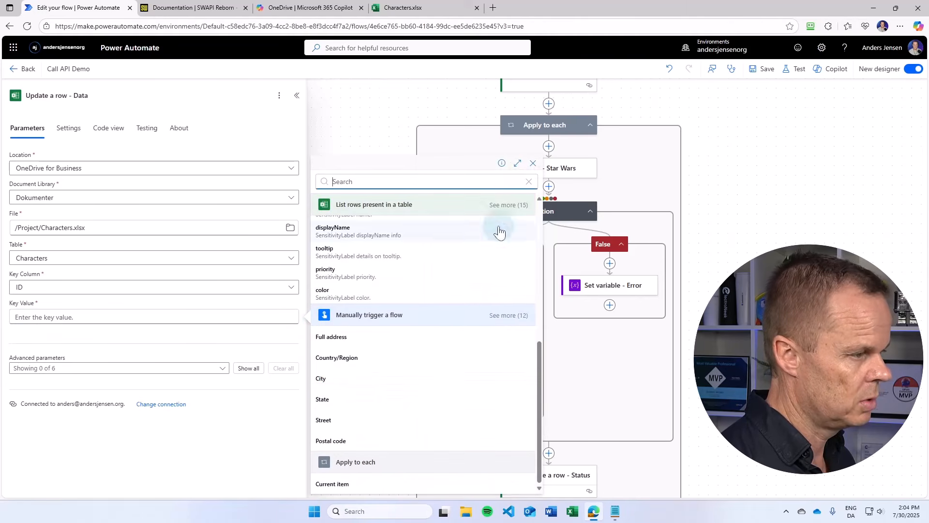
pyautogui.click(508, 212)
pyautogui.scroll(-2, 338, 353)
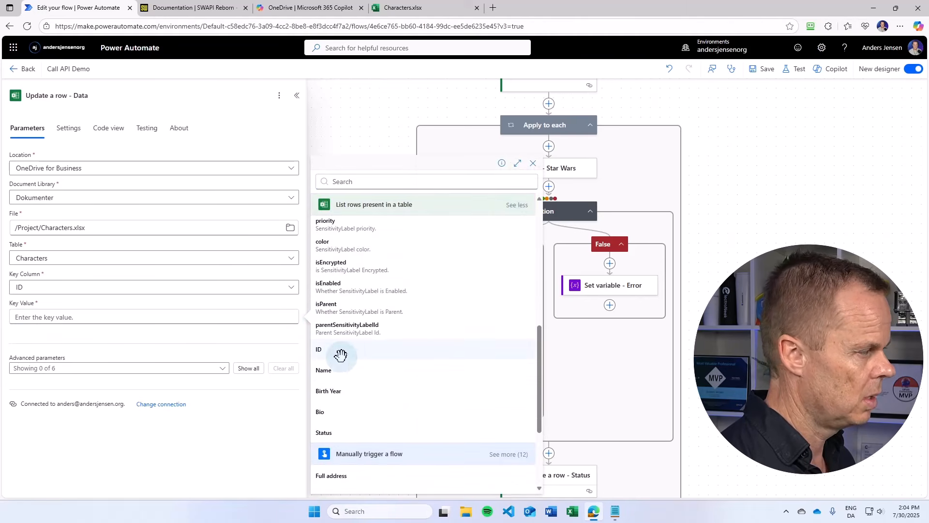
pyautogui.click(341, 352)
# - Show all advanced parameters and map the Name column to Body name from Parse JSON
pyautogui.click(247, 368)
pyautogui.scroll(-3, 193, 376)
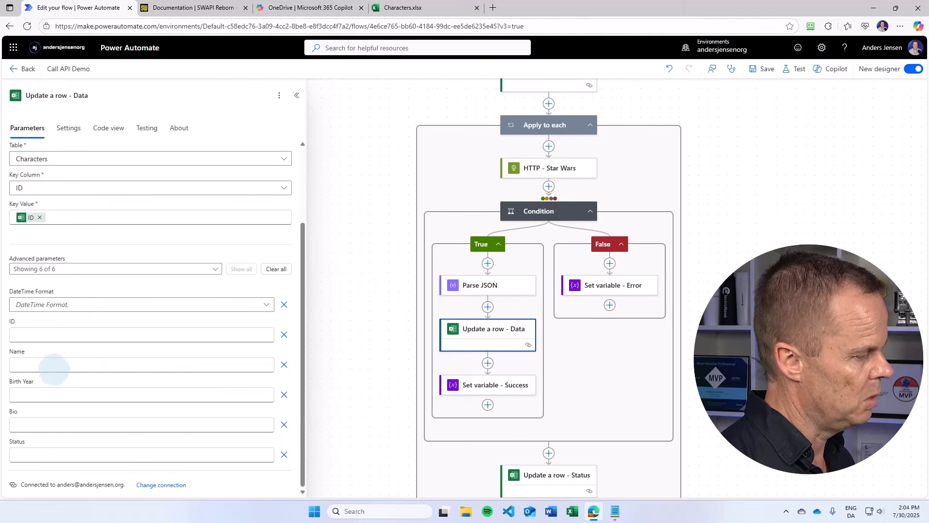
pyautogui.click(54, 366)
pyautogui.click(272, 357)
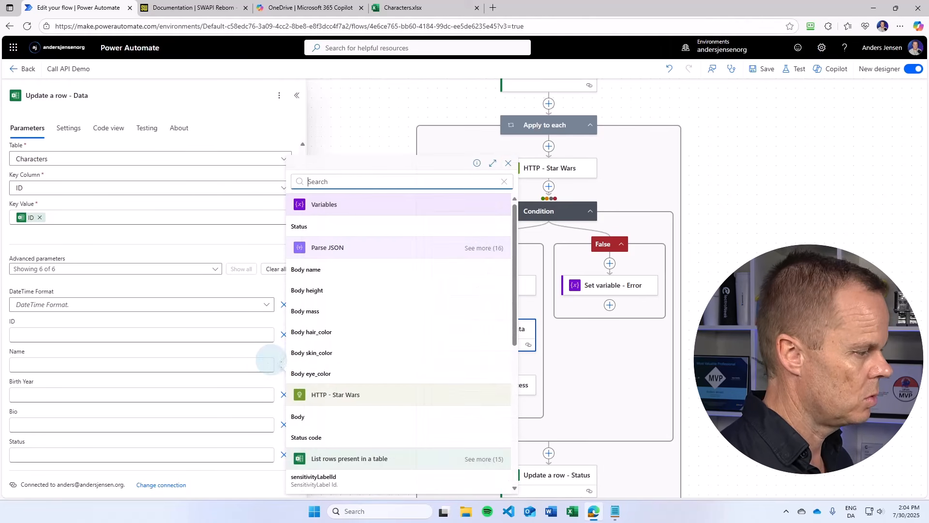
pyautogui.click(479, 249)
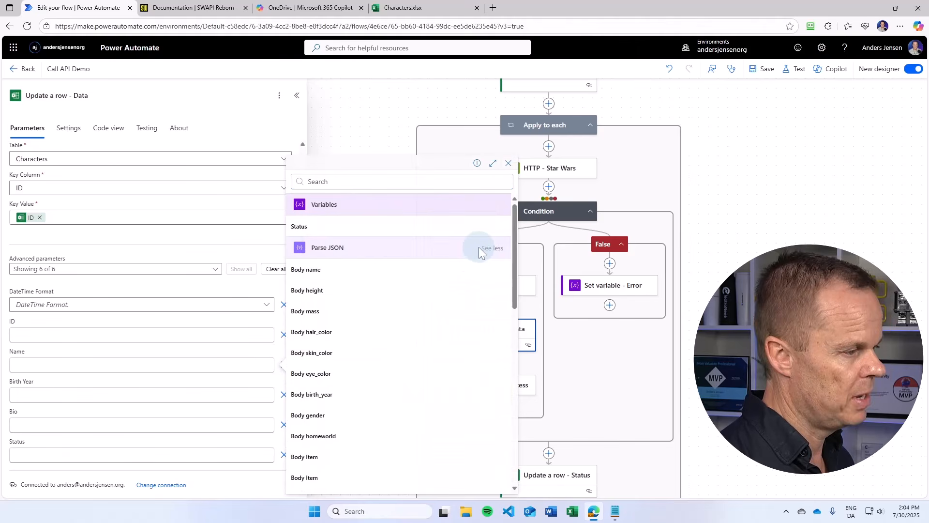
pyautogui.click(344, 274)
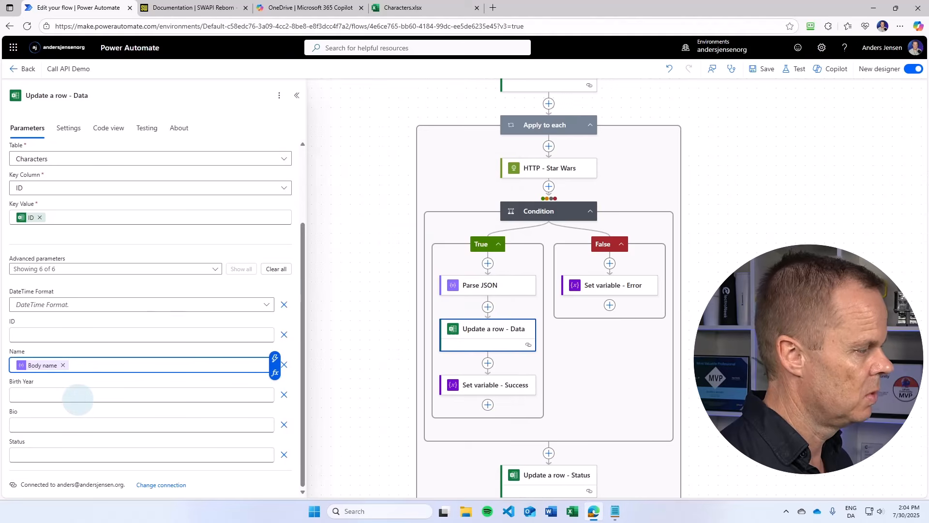
# - Map the Birth Year column to Body birth_year from Parse JSON
pyautogui.click(77, 396)
pyautogui.click(275, 387)
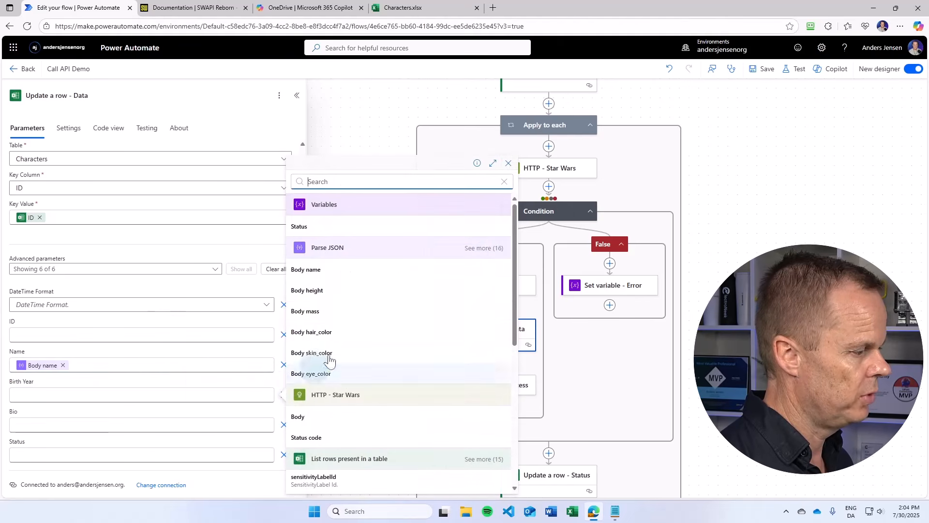
pyautogui.click(481, 258)
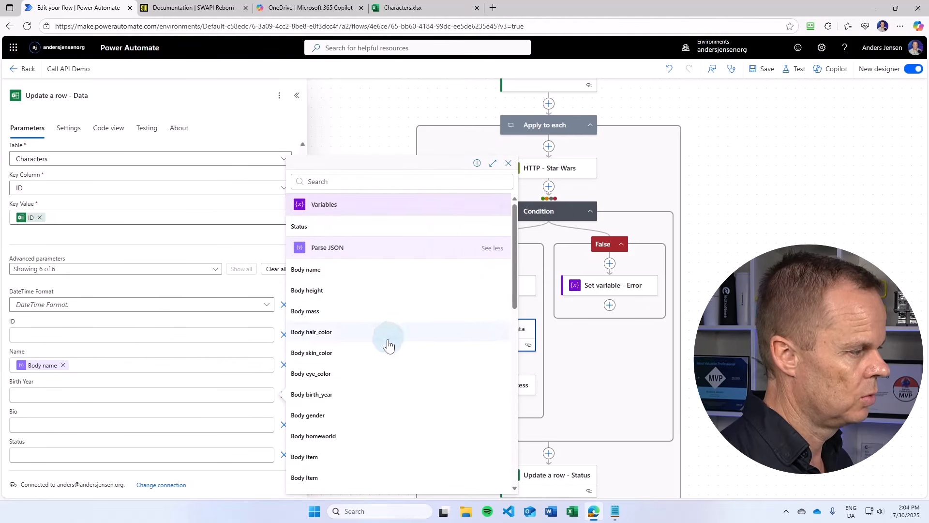
pyautogui.scroll(-1, 385, 346)
pyautogui.click(358, 353)
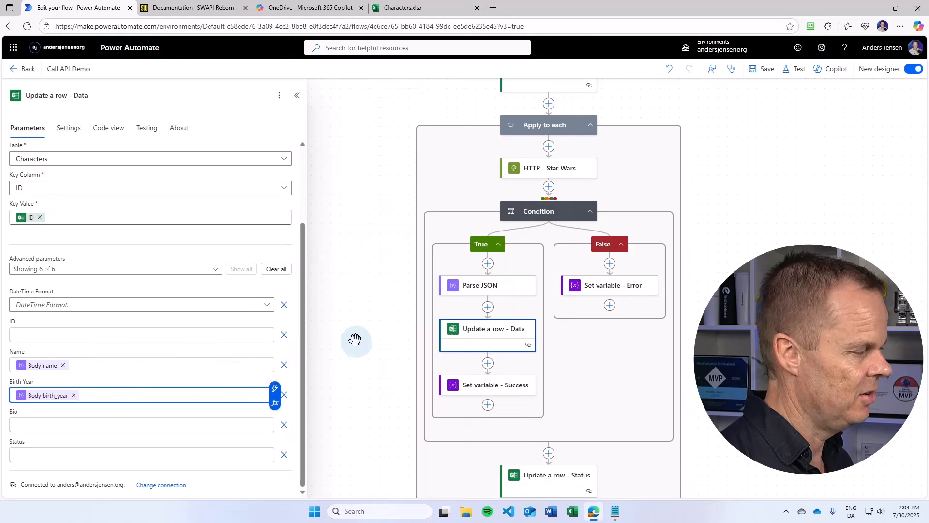
# - Save the flow and run a manual test of it
pyautogui.click(770, 71)
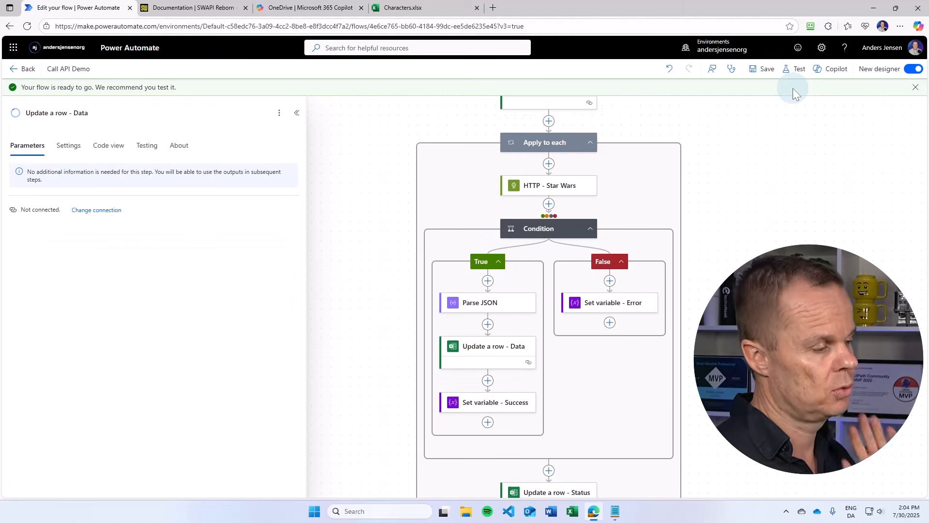
pyautogui.click(798, 68)
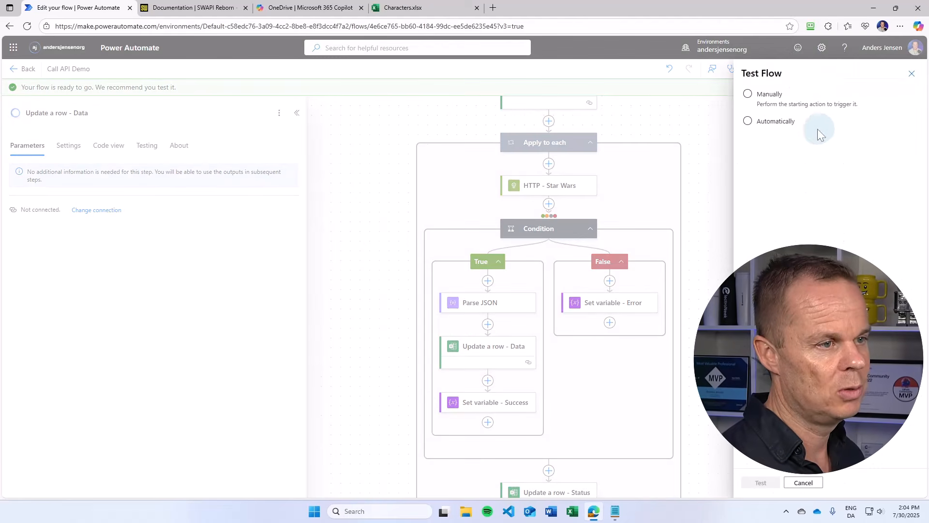
pyautogui.click(772, 95)
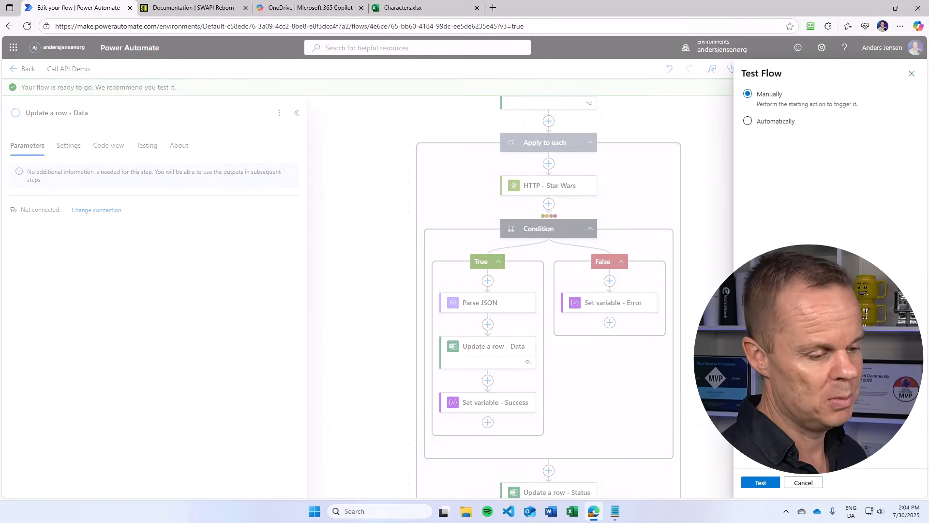
pyautogui.click(760, 482)
pyautogui.click(760, 482)
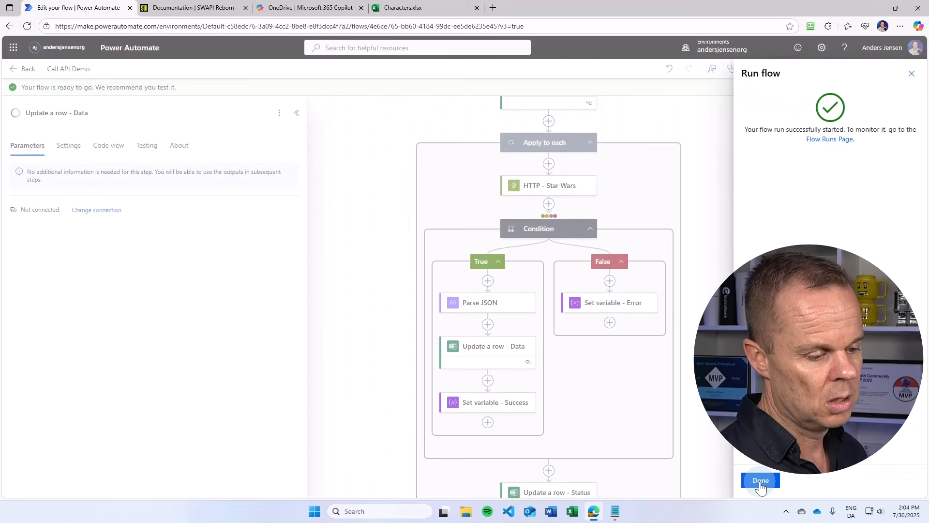
pyautogui.click(761, 481)
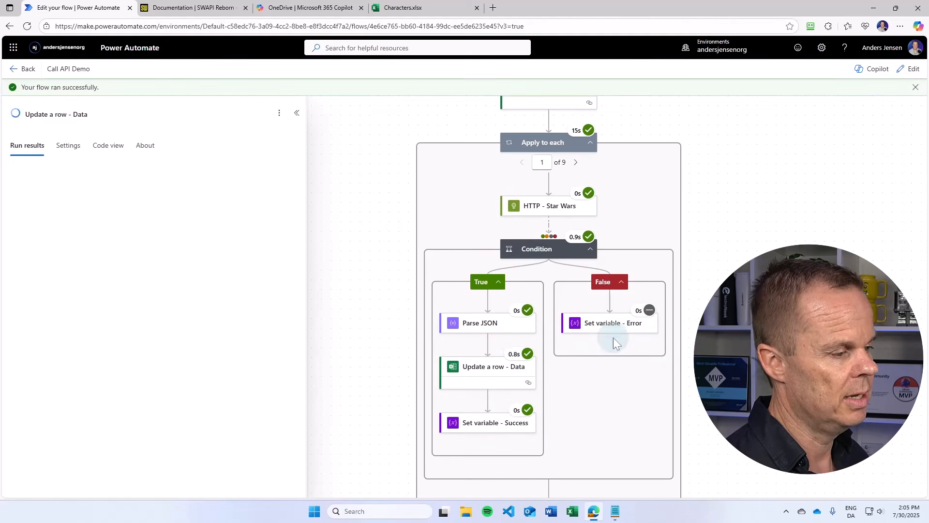
# - Switch to the Characters workbook and review the Name and Birth Year values written by the run
pyautogui.click(443, 7)
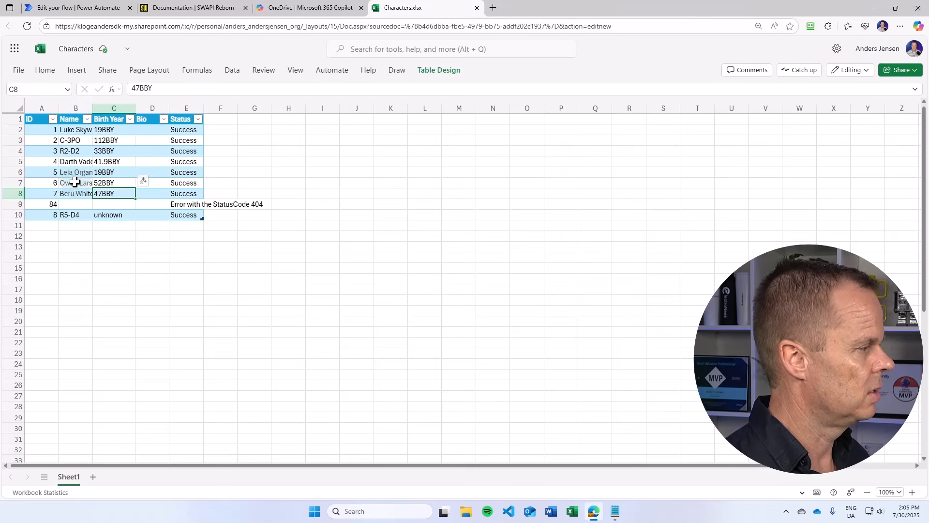
pyautogui.click(107, 214)
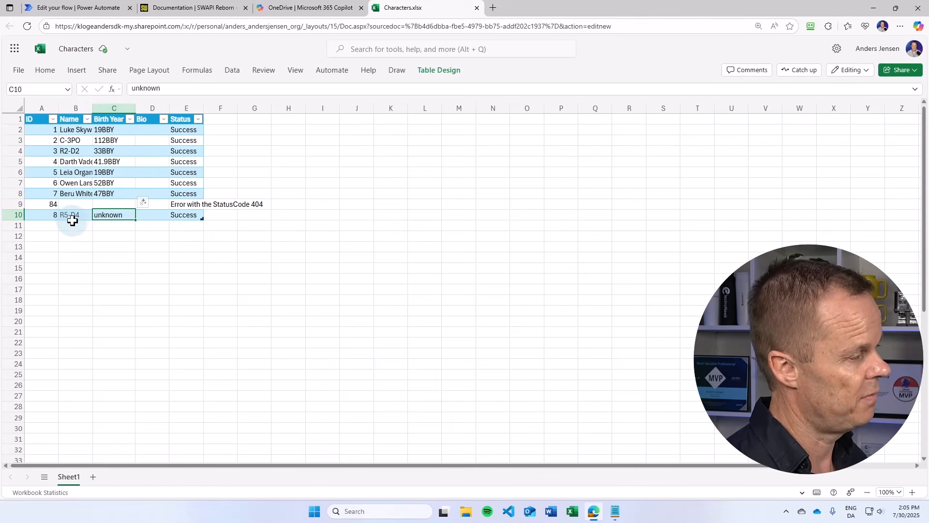